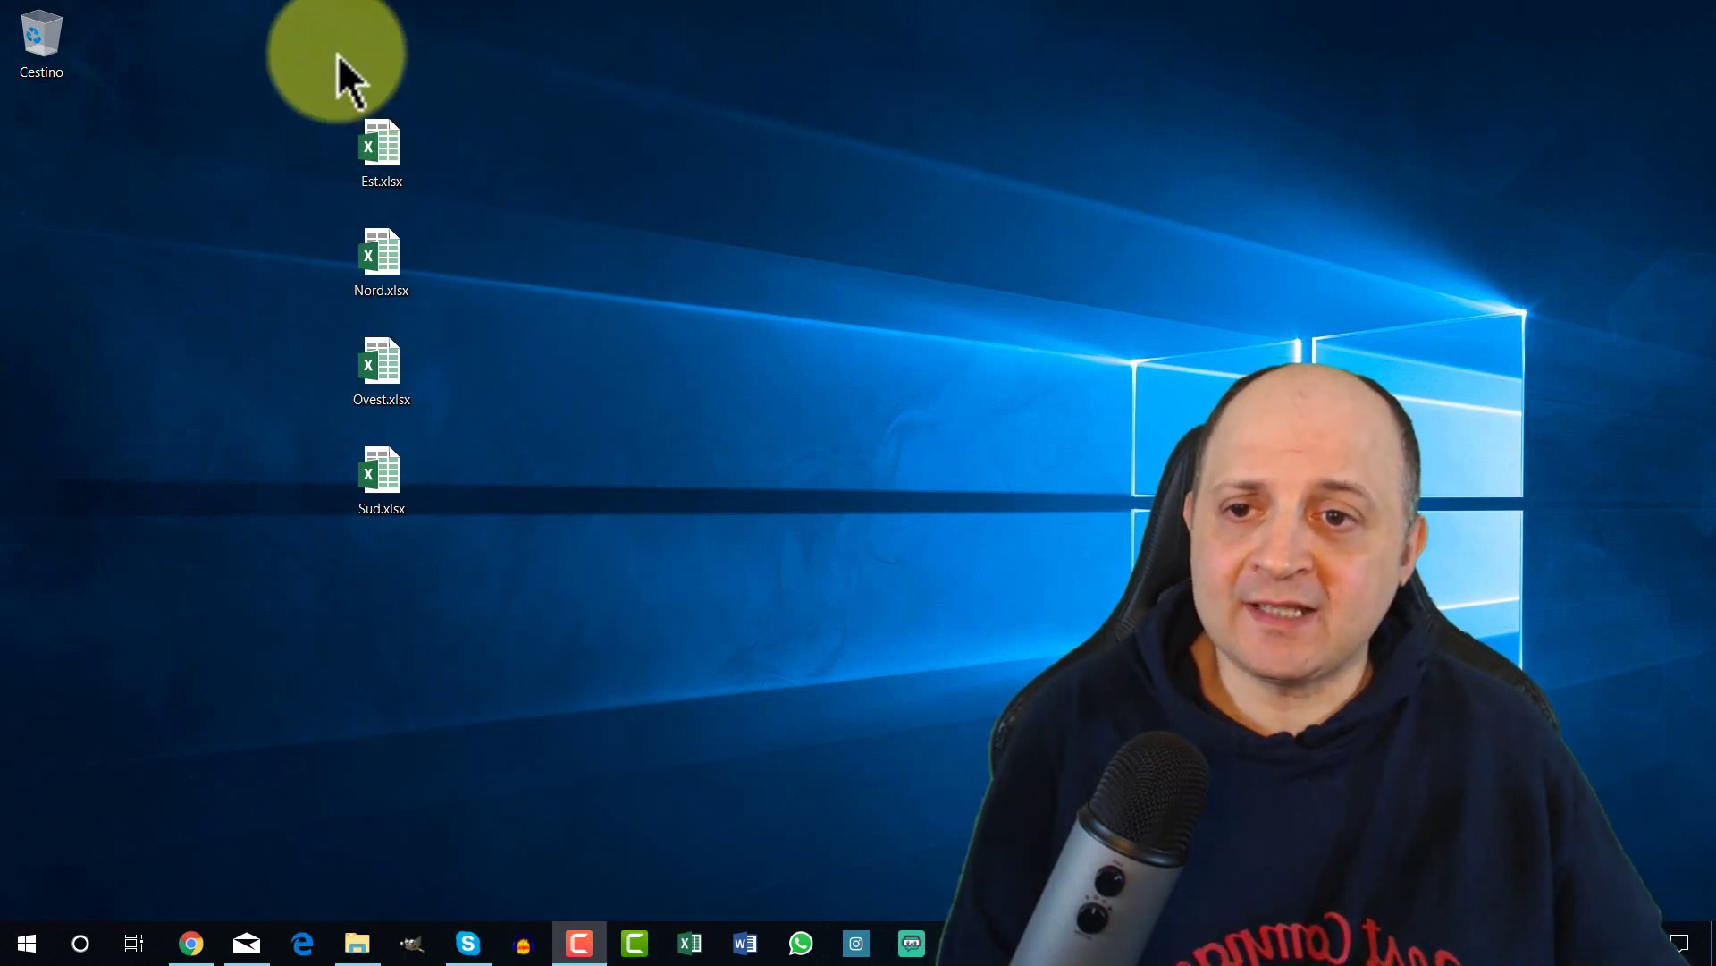
# - Select and deselect the four regional files, then launch Excel to a blank Cartel1 workbook
pyautogui.moveTo(336, 54); pyautogui.dragTo(571, 635)
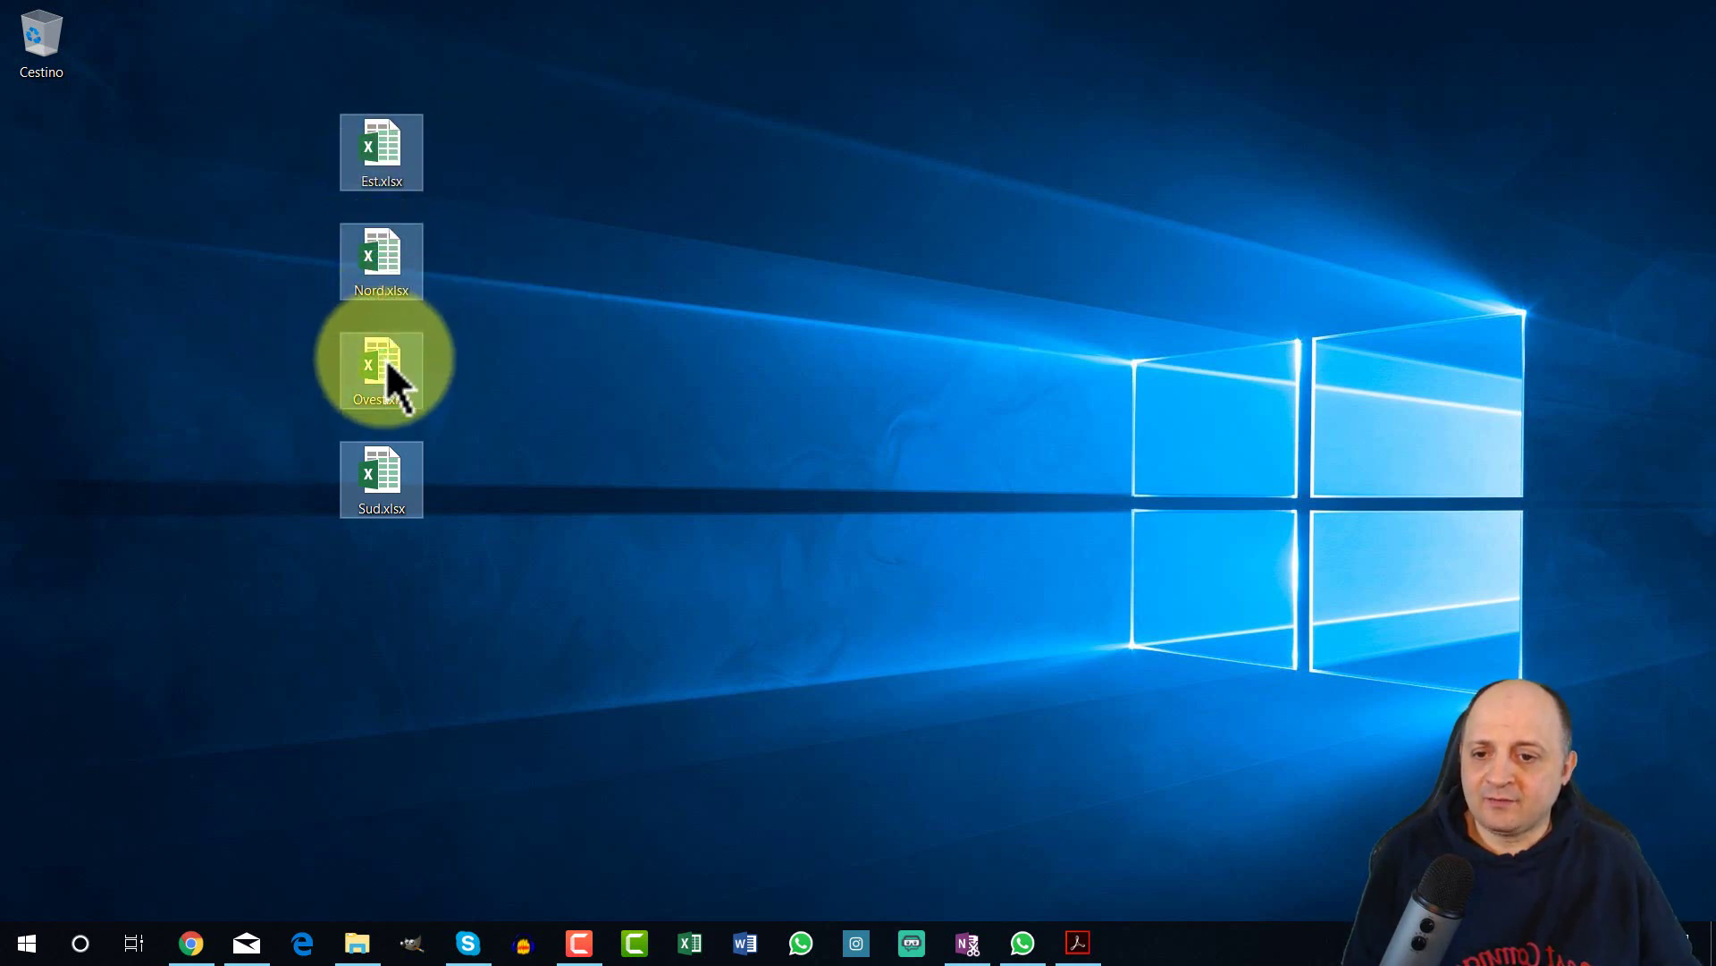
pyautogui.click(555, 562)
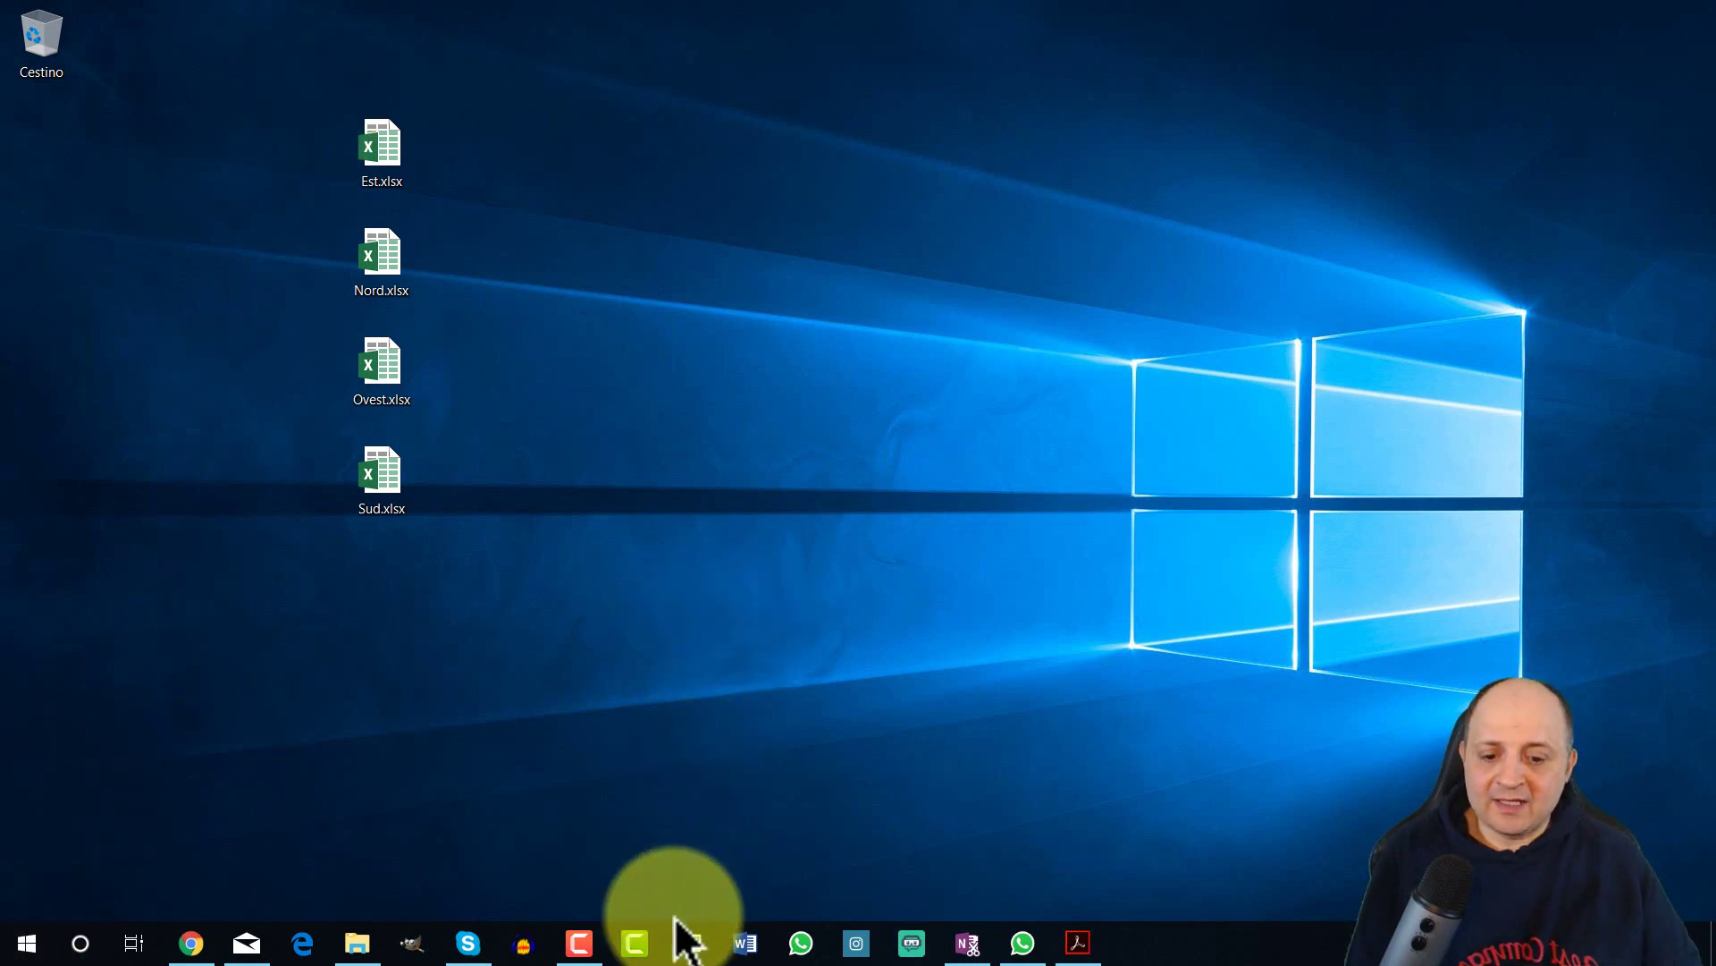
pyautogui.click(689, 941)
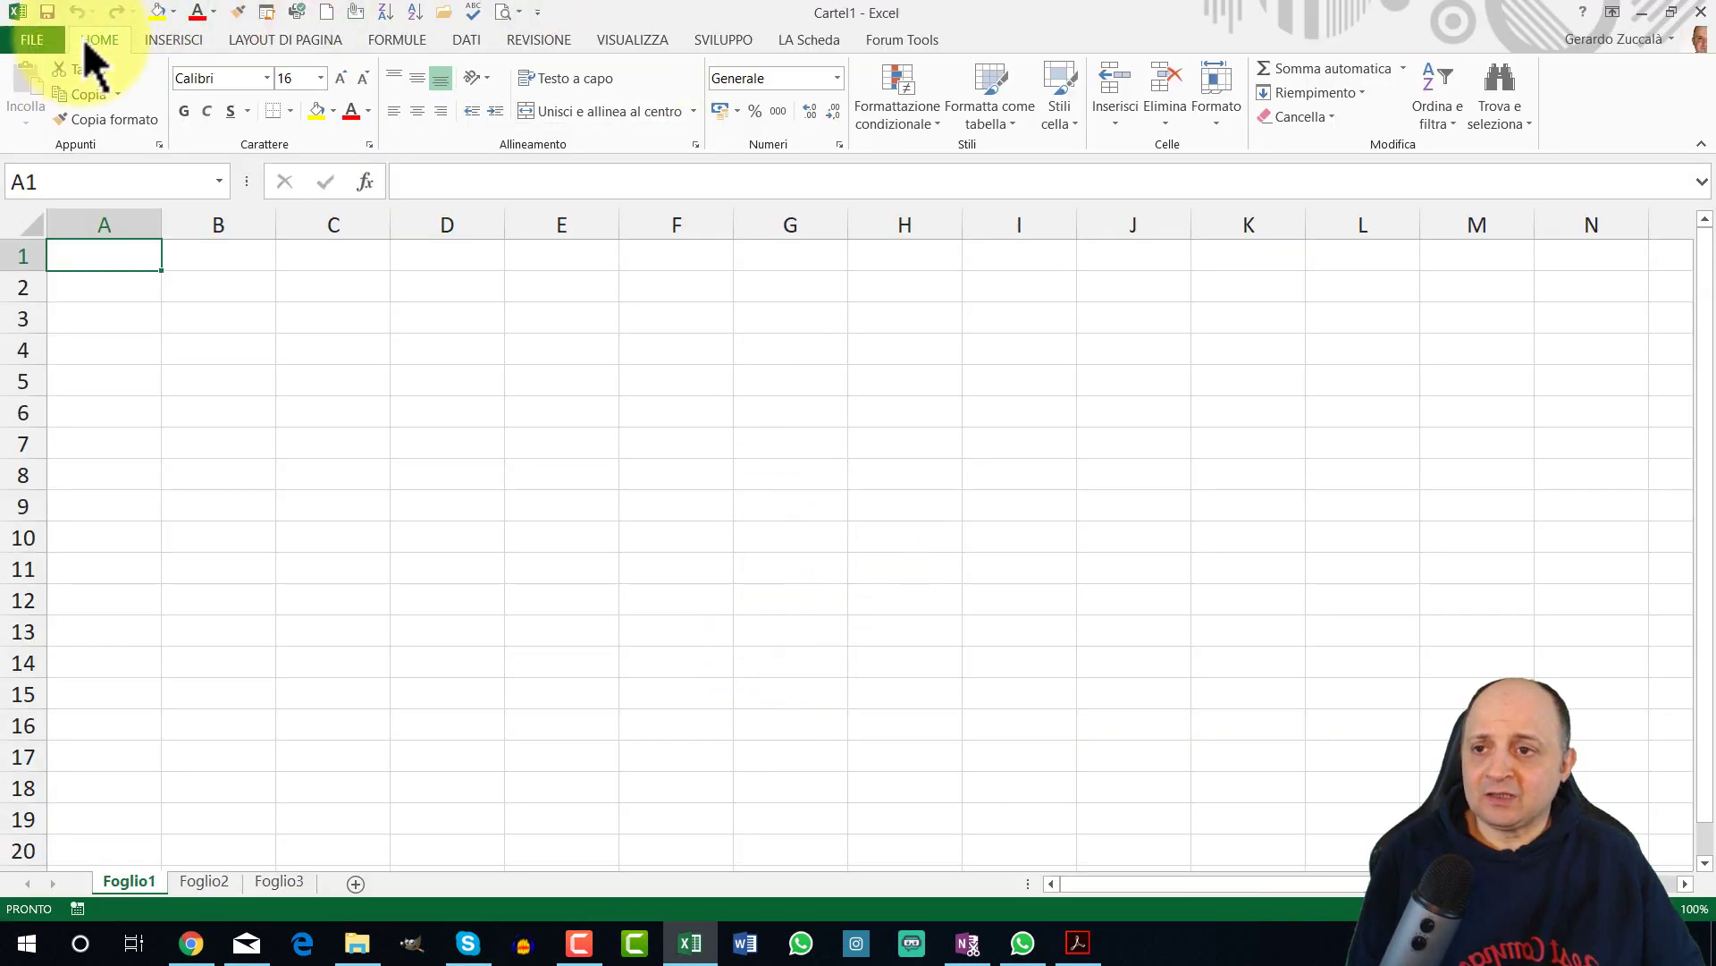
# - Open Dati > Consolida in Cartel1, keeping Somma as the function
pyautogui.click(466, 44)
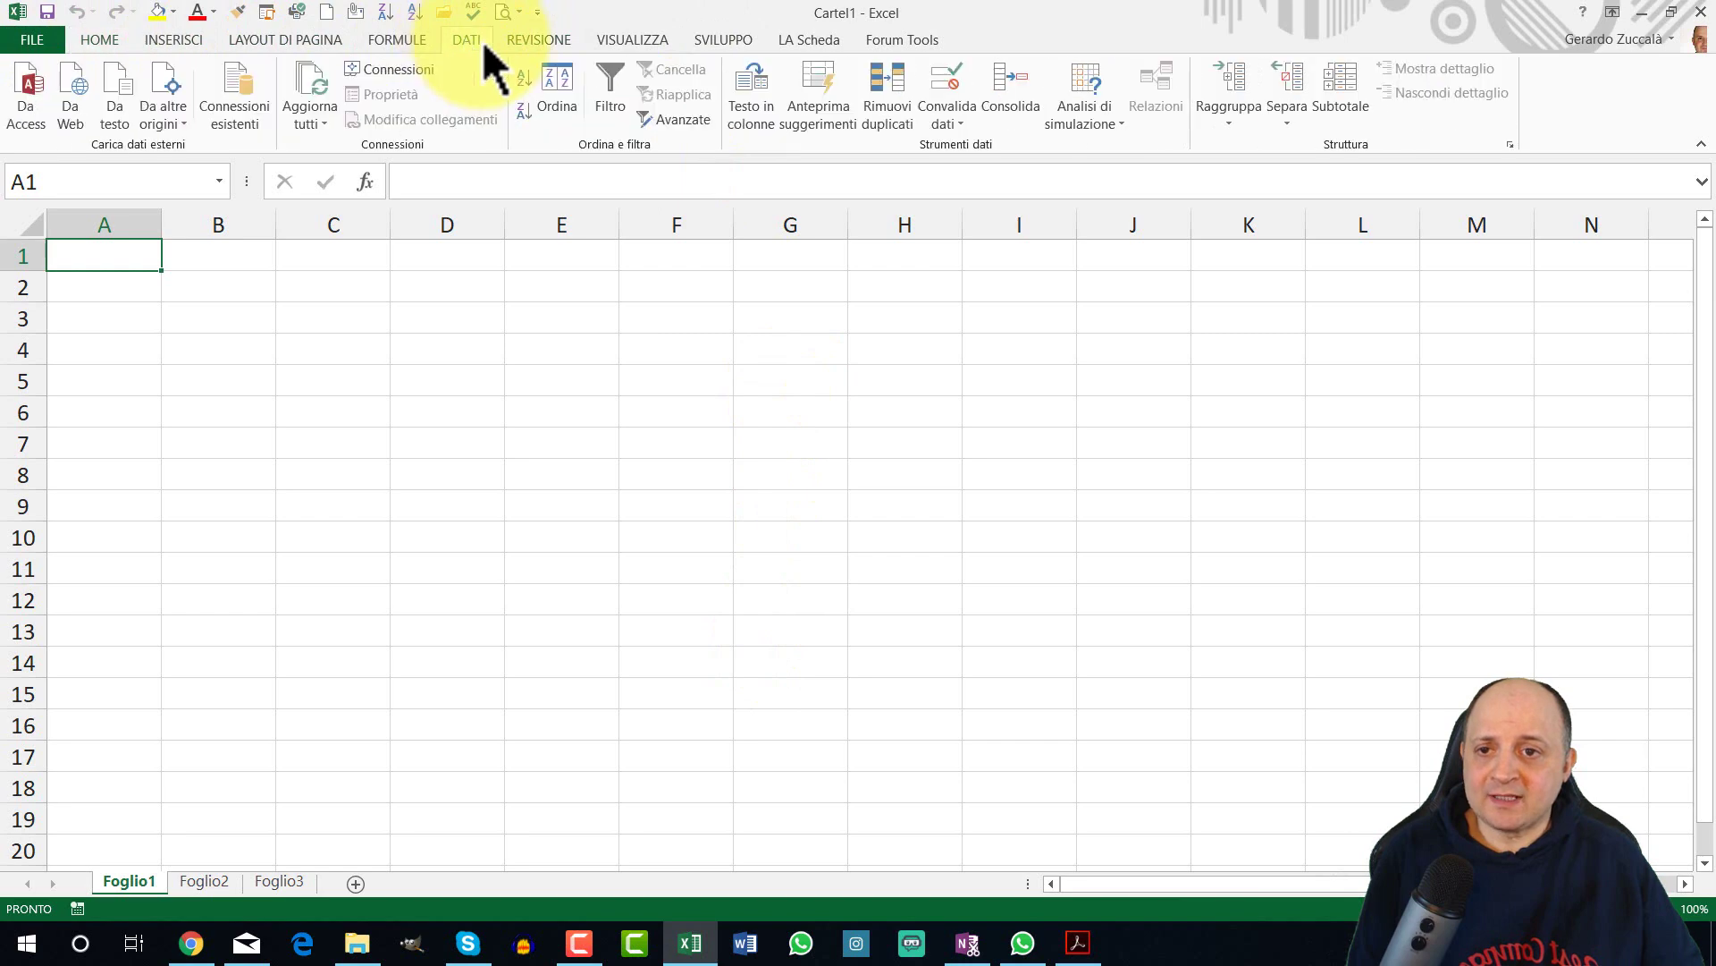
pyautogui.click(1008, 89)
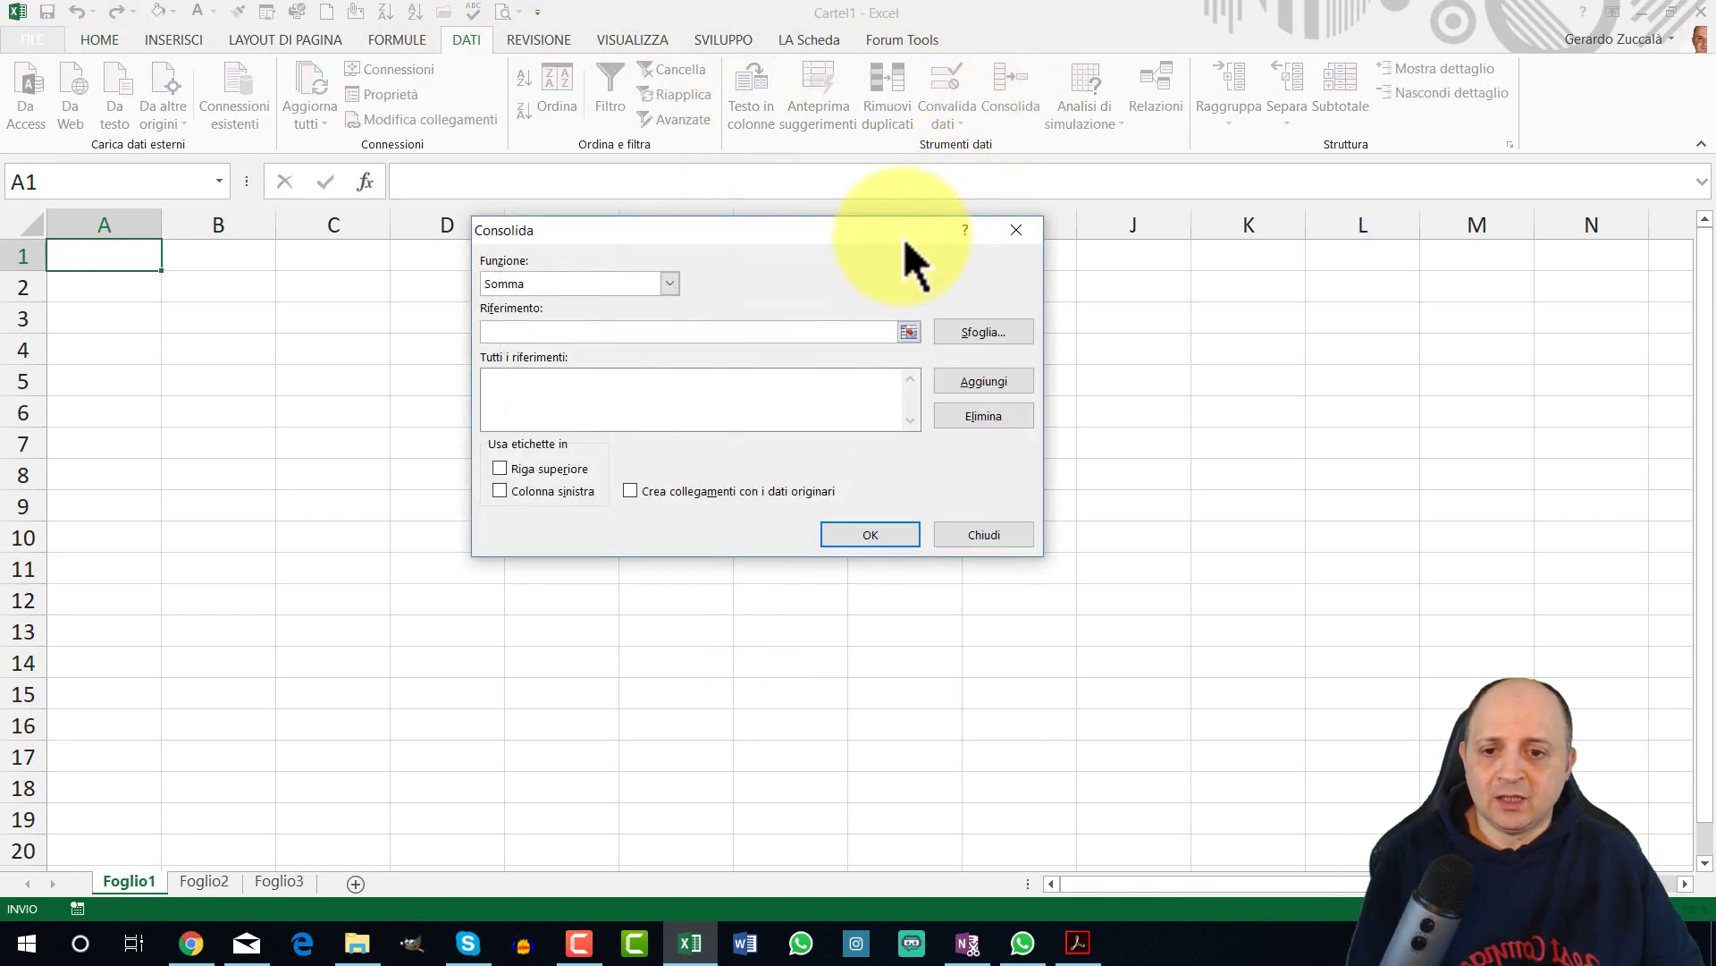
pyautogui.moveTo(849, 233); pyautogui.dragTo(813, 227)
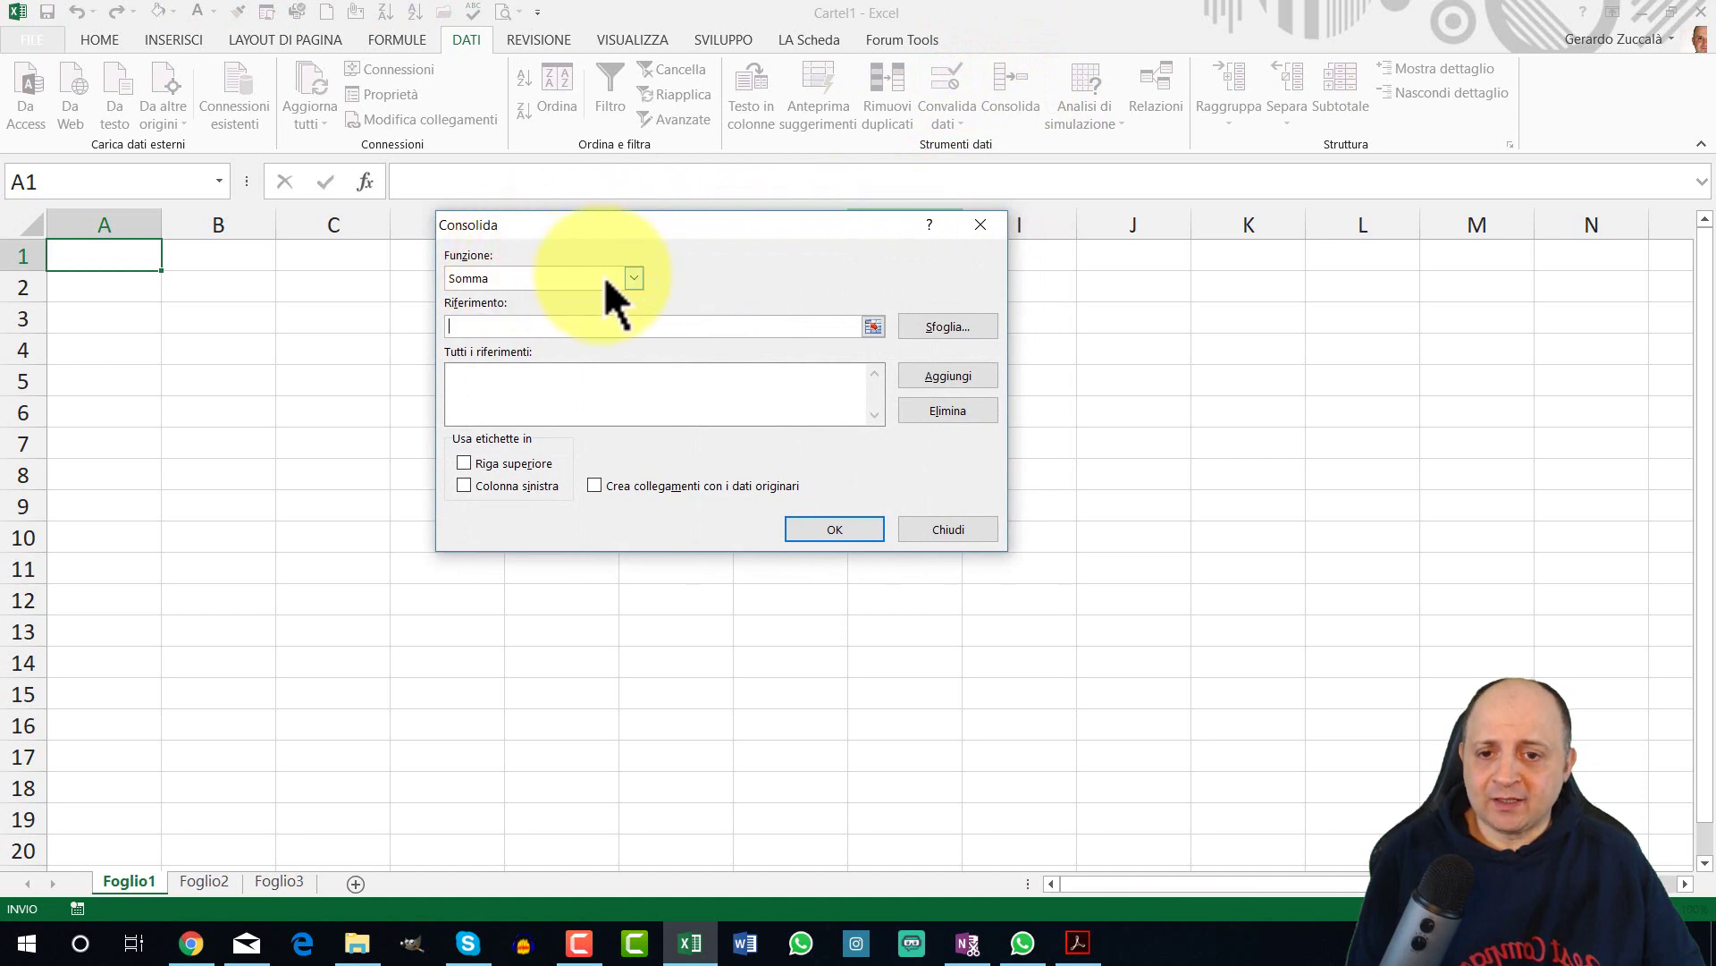
pyautogui.click(636, 277)
pyautogui.click(631, 279)
pyautogui.click(503, 326)
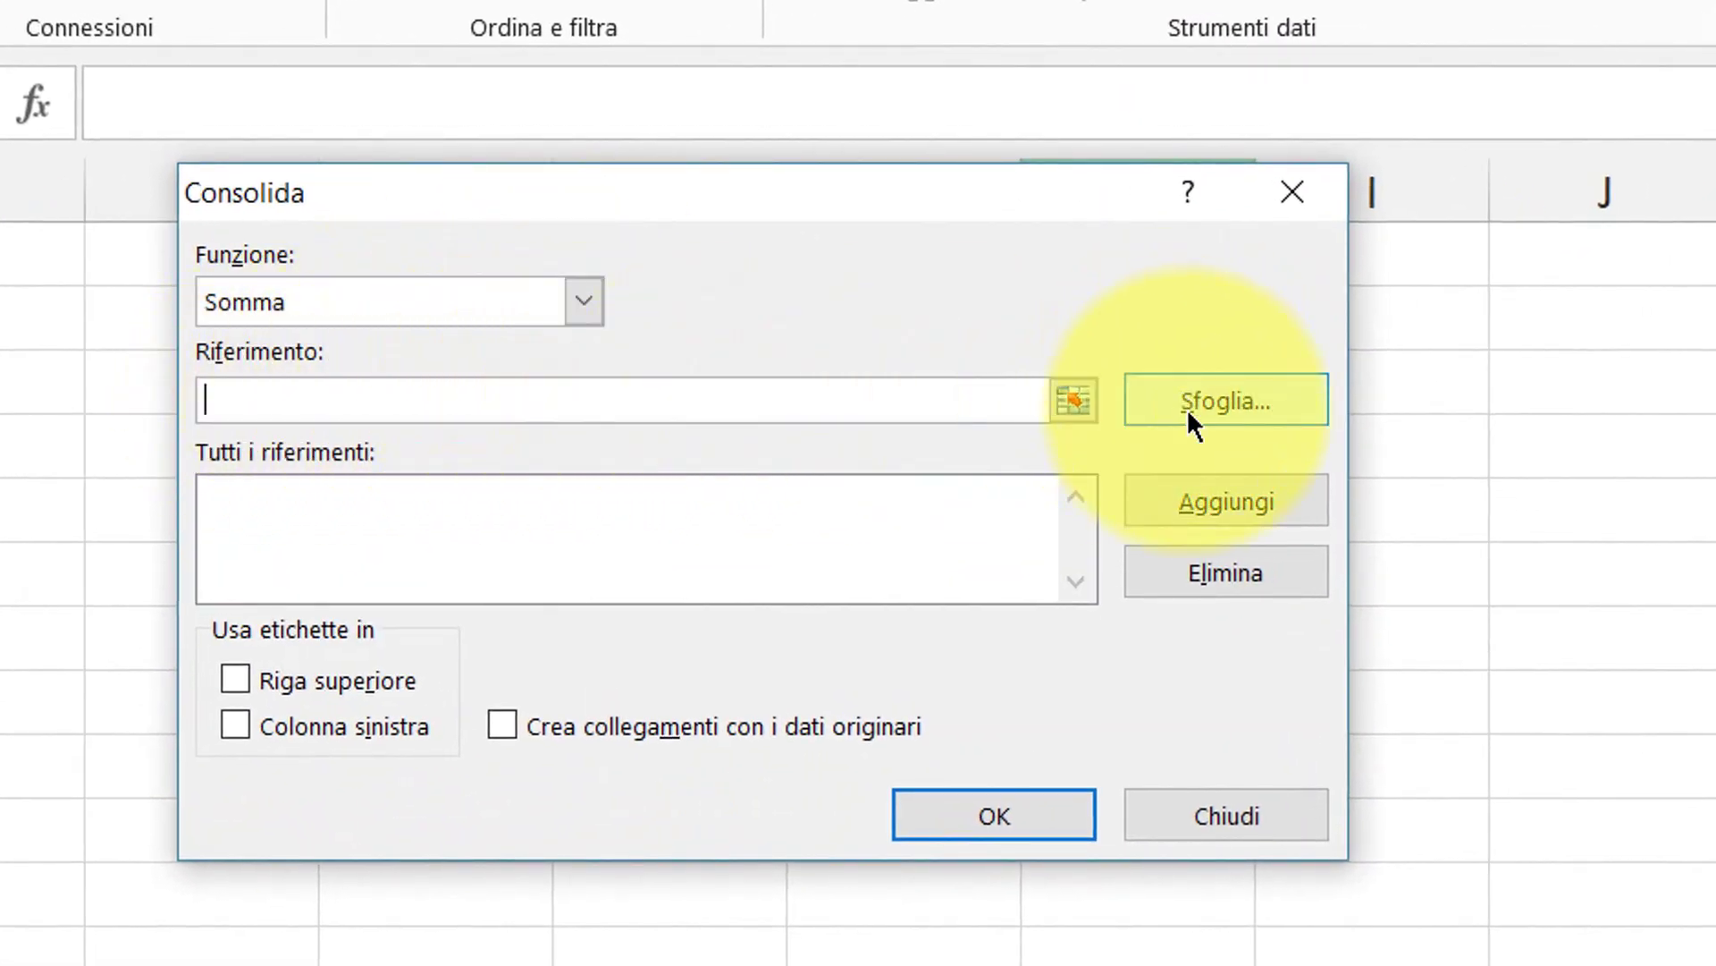
# - Browse to Desktop\Est.xlsx as a reference, then close the dialog unapplied and minimise Excel
pyautogui.click(1237, 398)
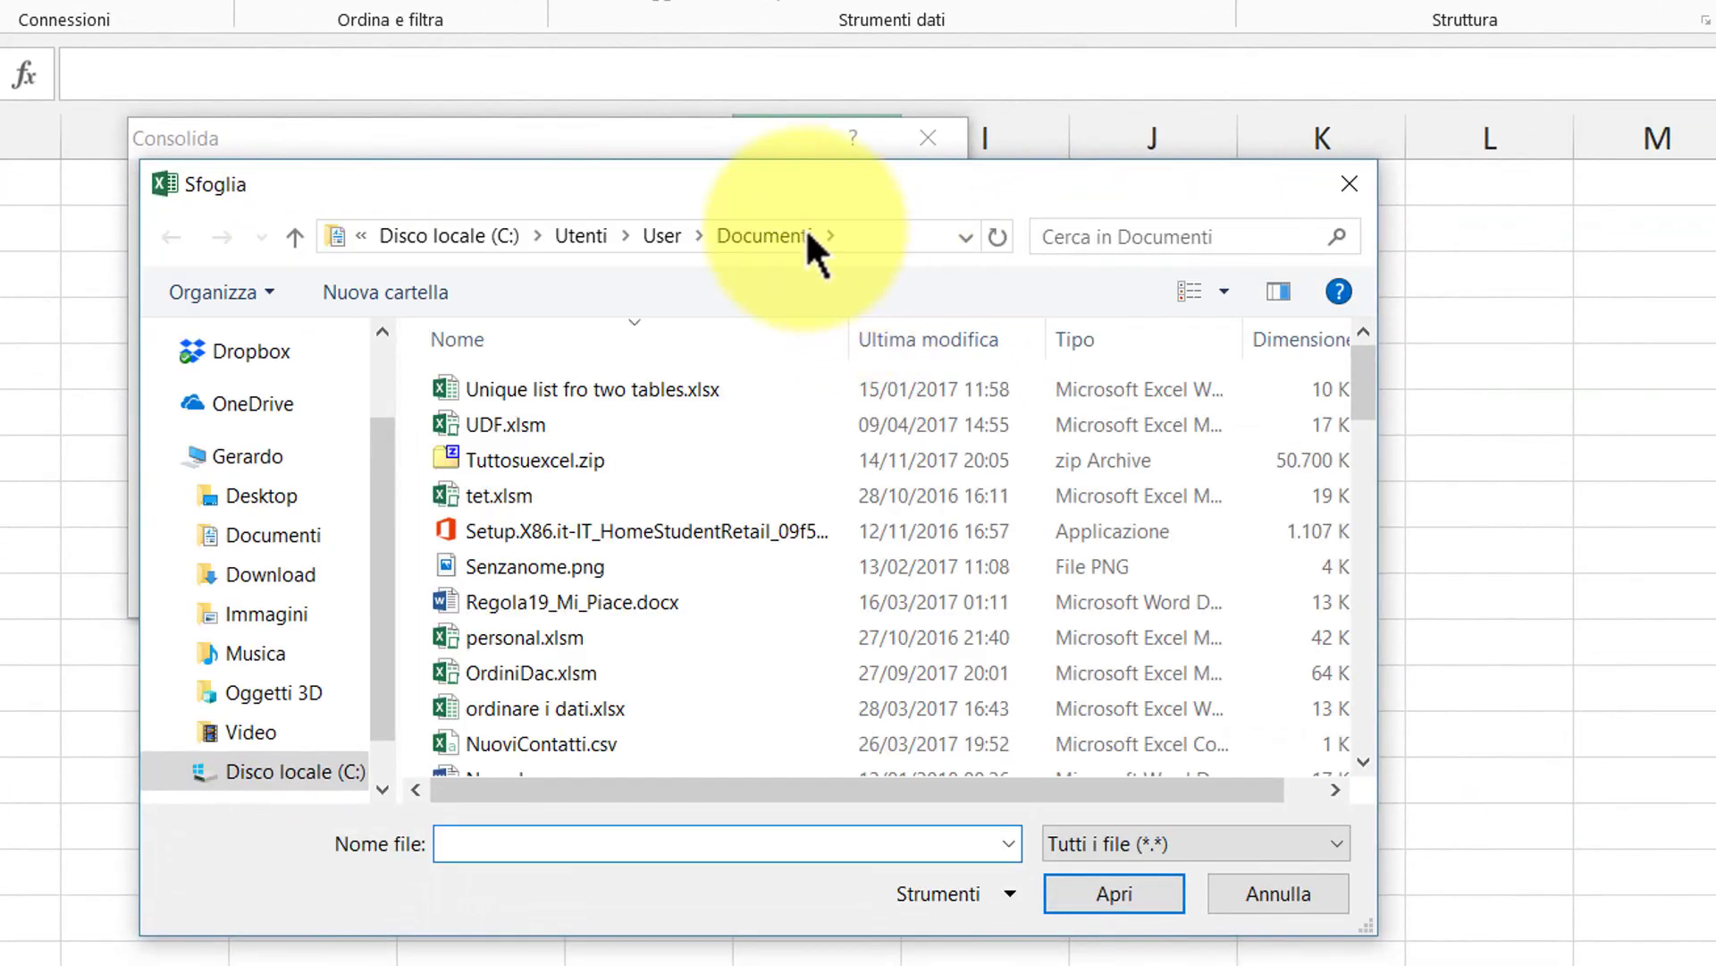
pyautogui.click(250, 494)
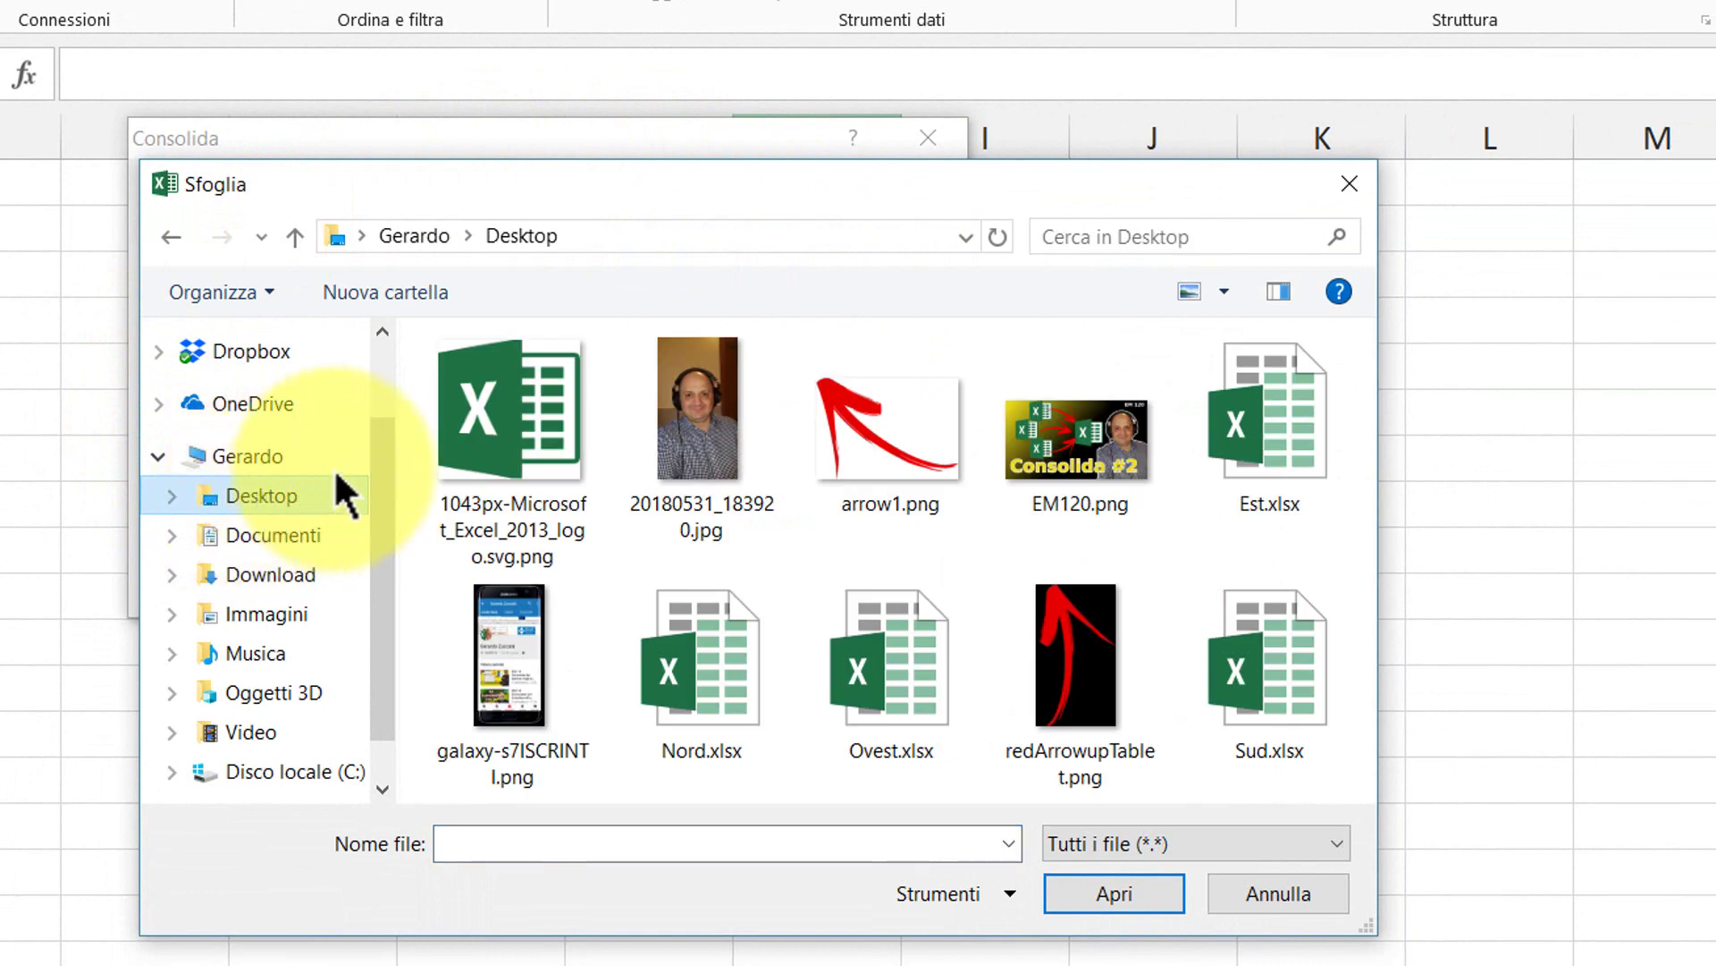
pyautogui.doubleClick(1269, 420)
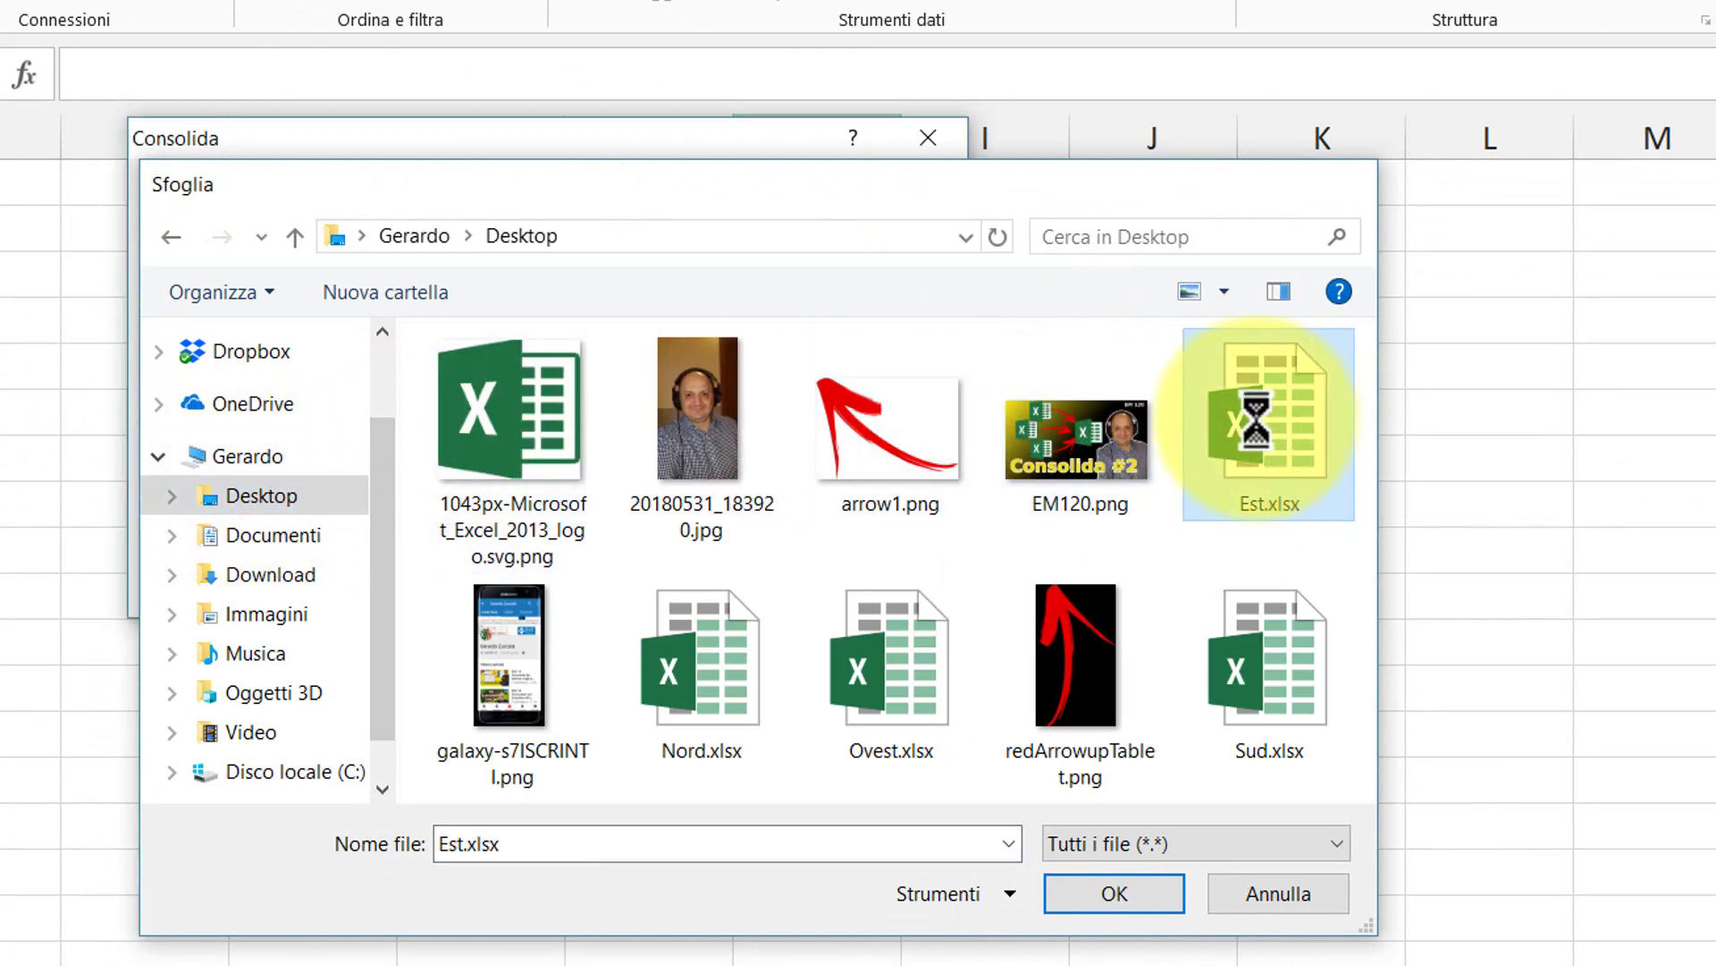
pyautogui.click(456, 291)
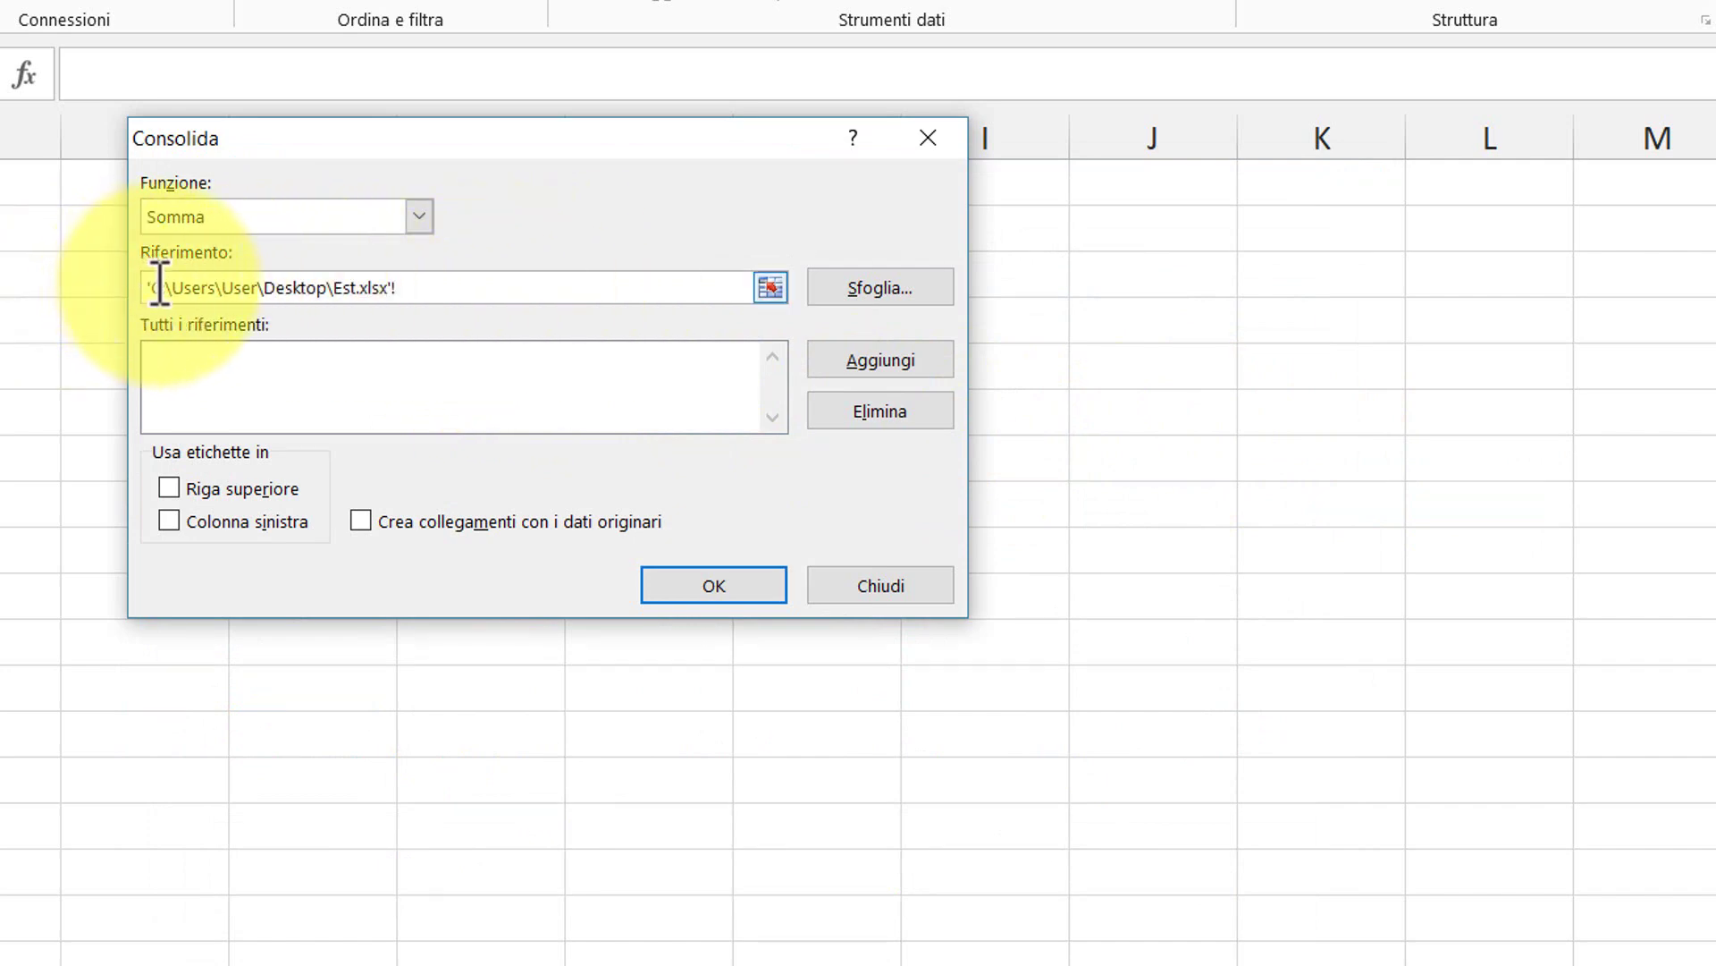
pyautogui.moveTo(259, 288); pyautogui.dragTo(355, 288)
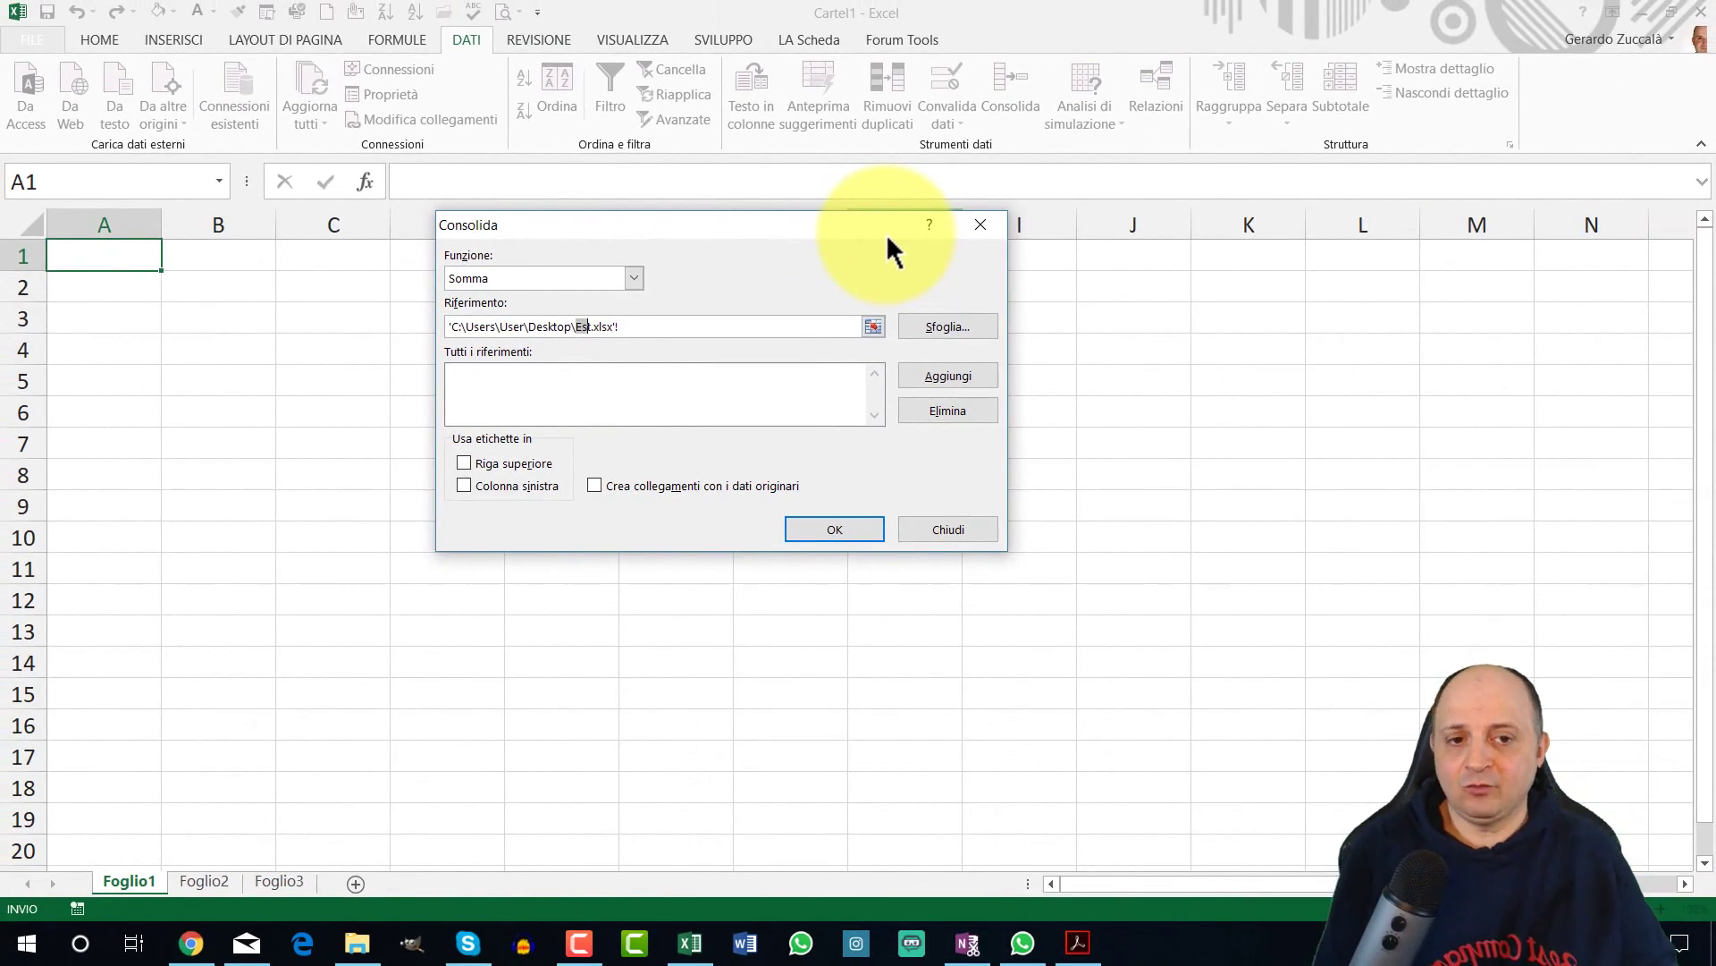
pyautogui.click(980, 226)
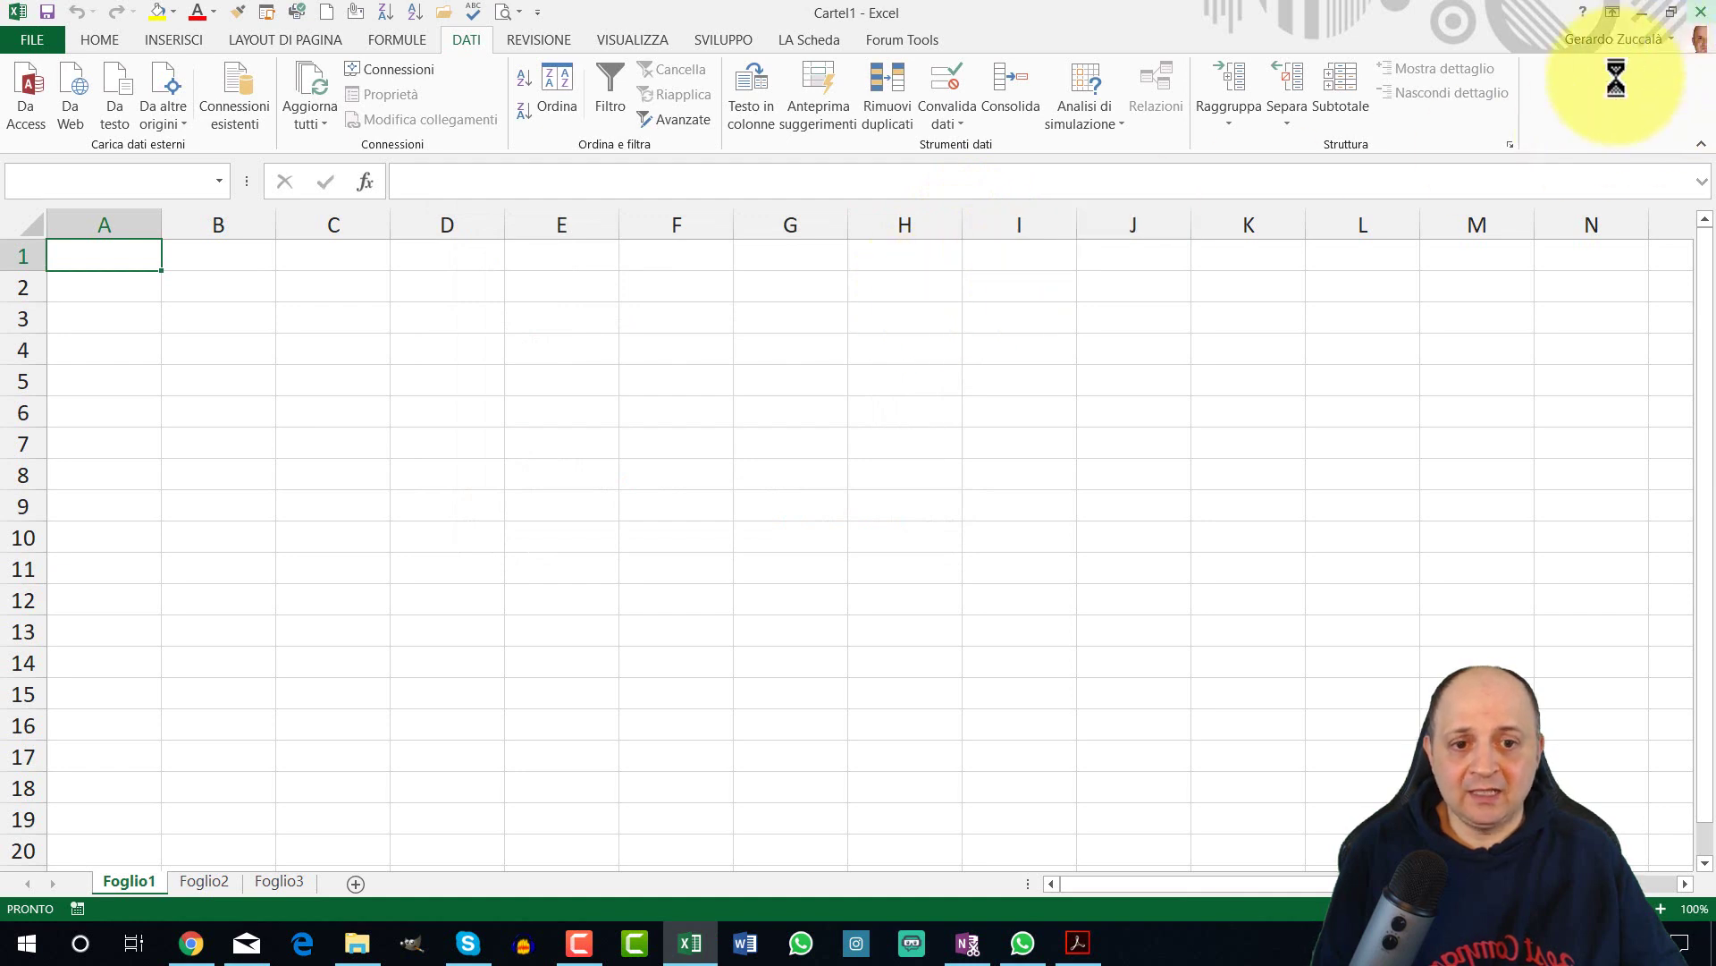
pyautogui.click(1643, 12)
# - Select the Est, Nord, Ovest and Sud .xlsx icons and open them all with Apri
pyautogui.moveTo(327, 69); pyautogui.dragTo(521, 555)
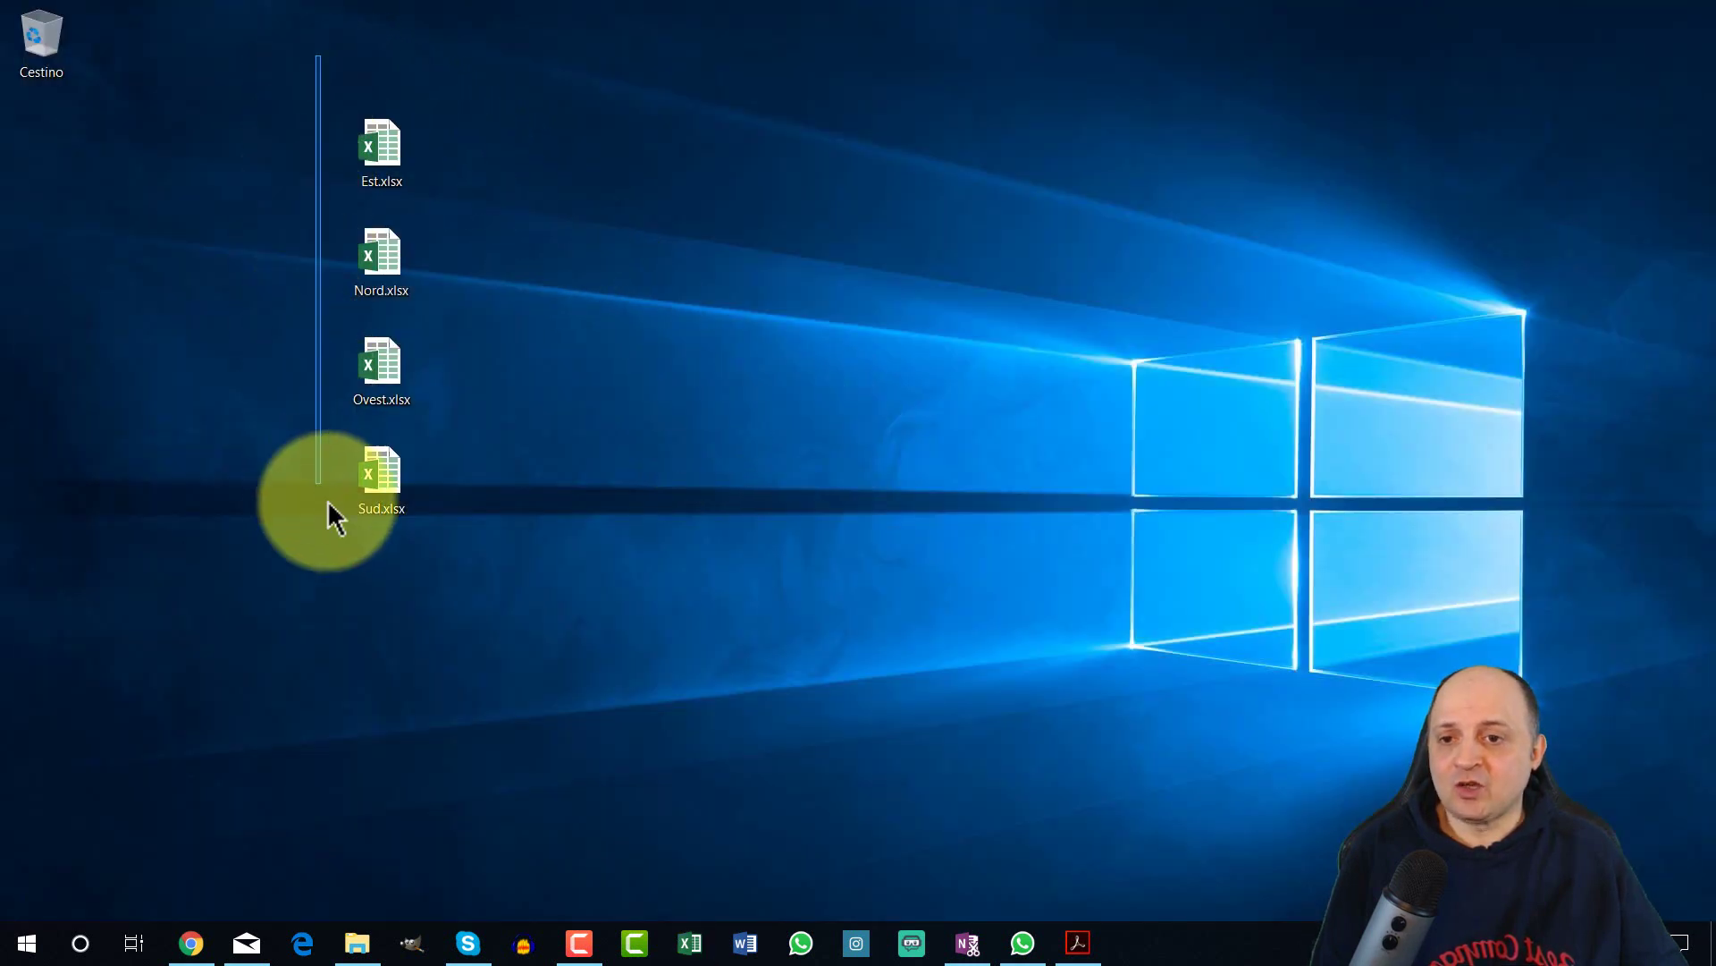
pyautogui.click(453, 263)
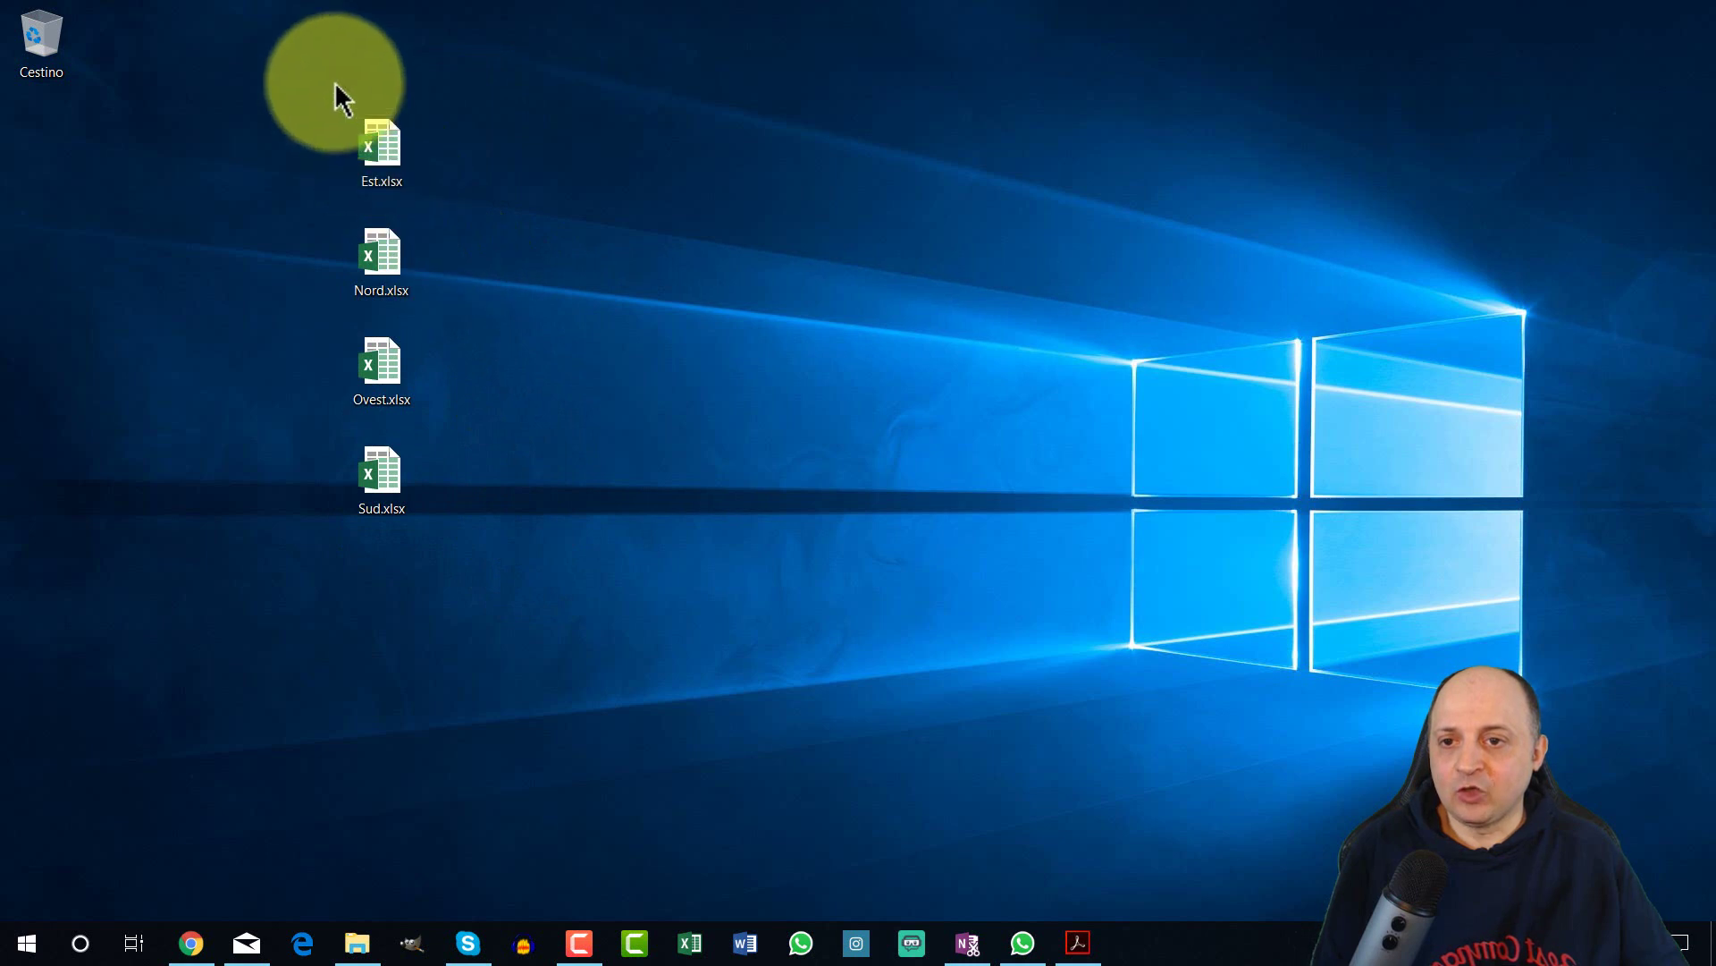
pyautogui.moveTo(334, 82); pyautogui.dragTo(476, 599)
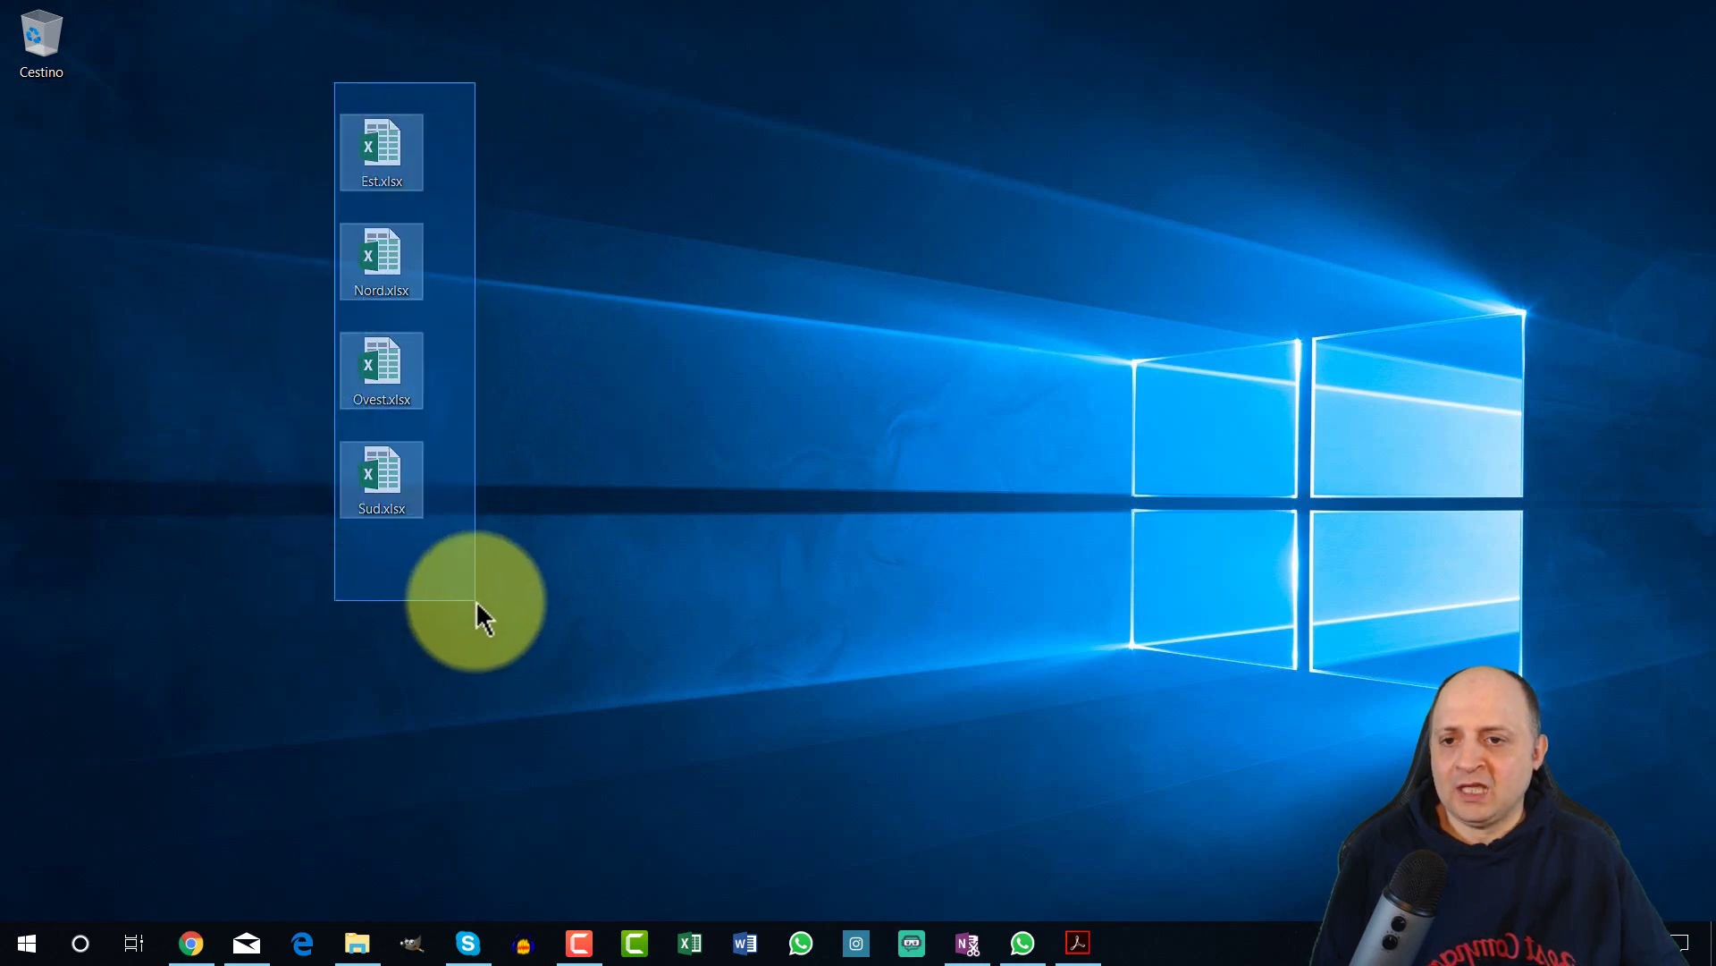
pyautogui.rightClick(404, 166)
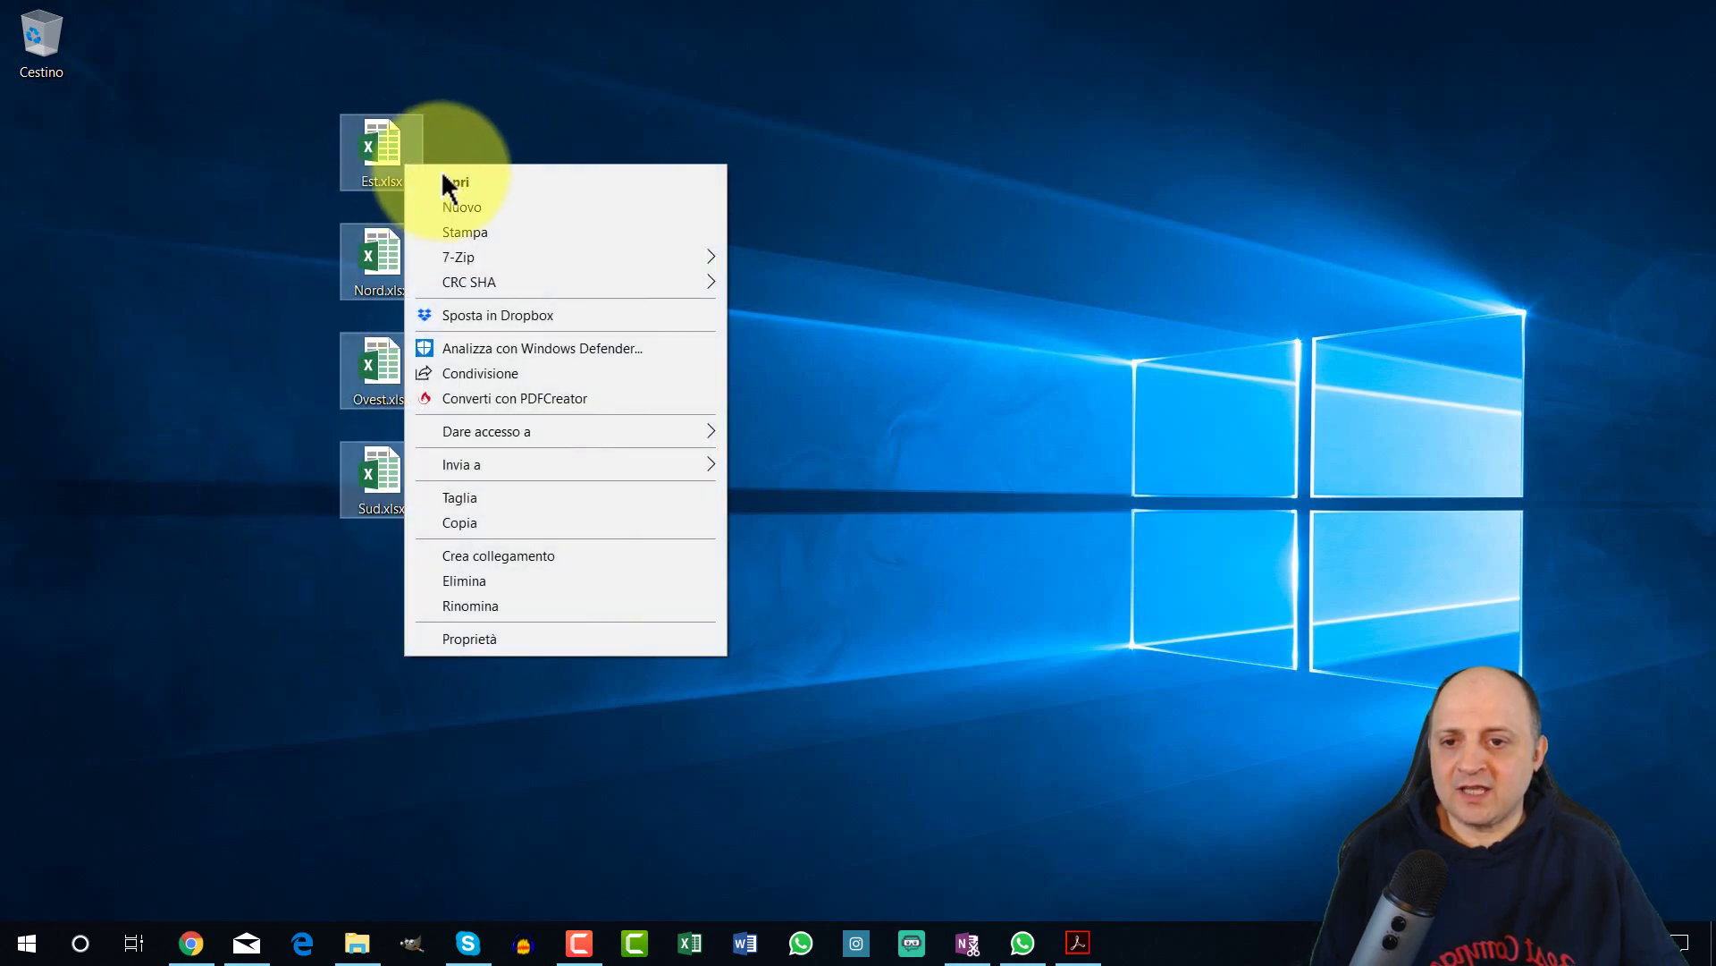
pyautogui.click(474, 186)
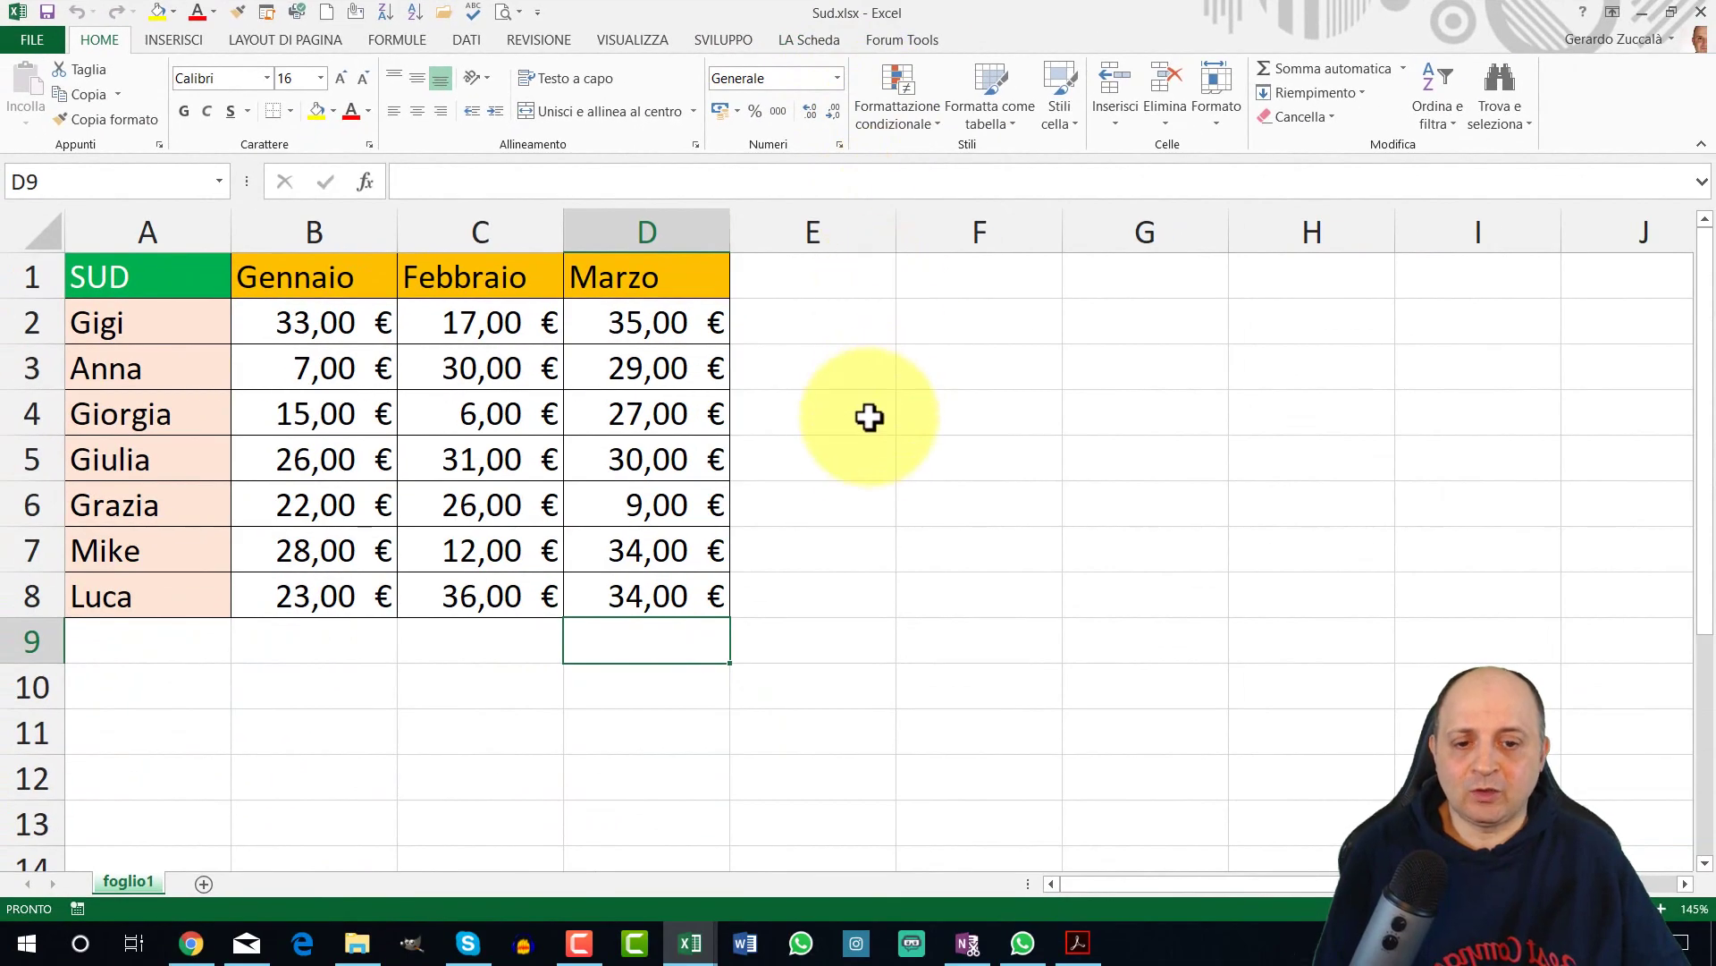
# - Cycle through the open regional workbooks with Ctrl+Tab to Ovest.xlsx, then open the Start menu
pyautogui.click(887, 441)
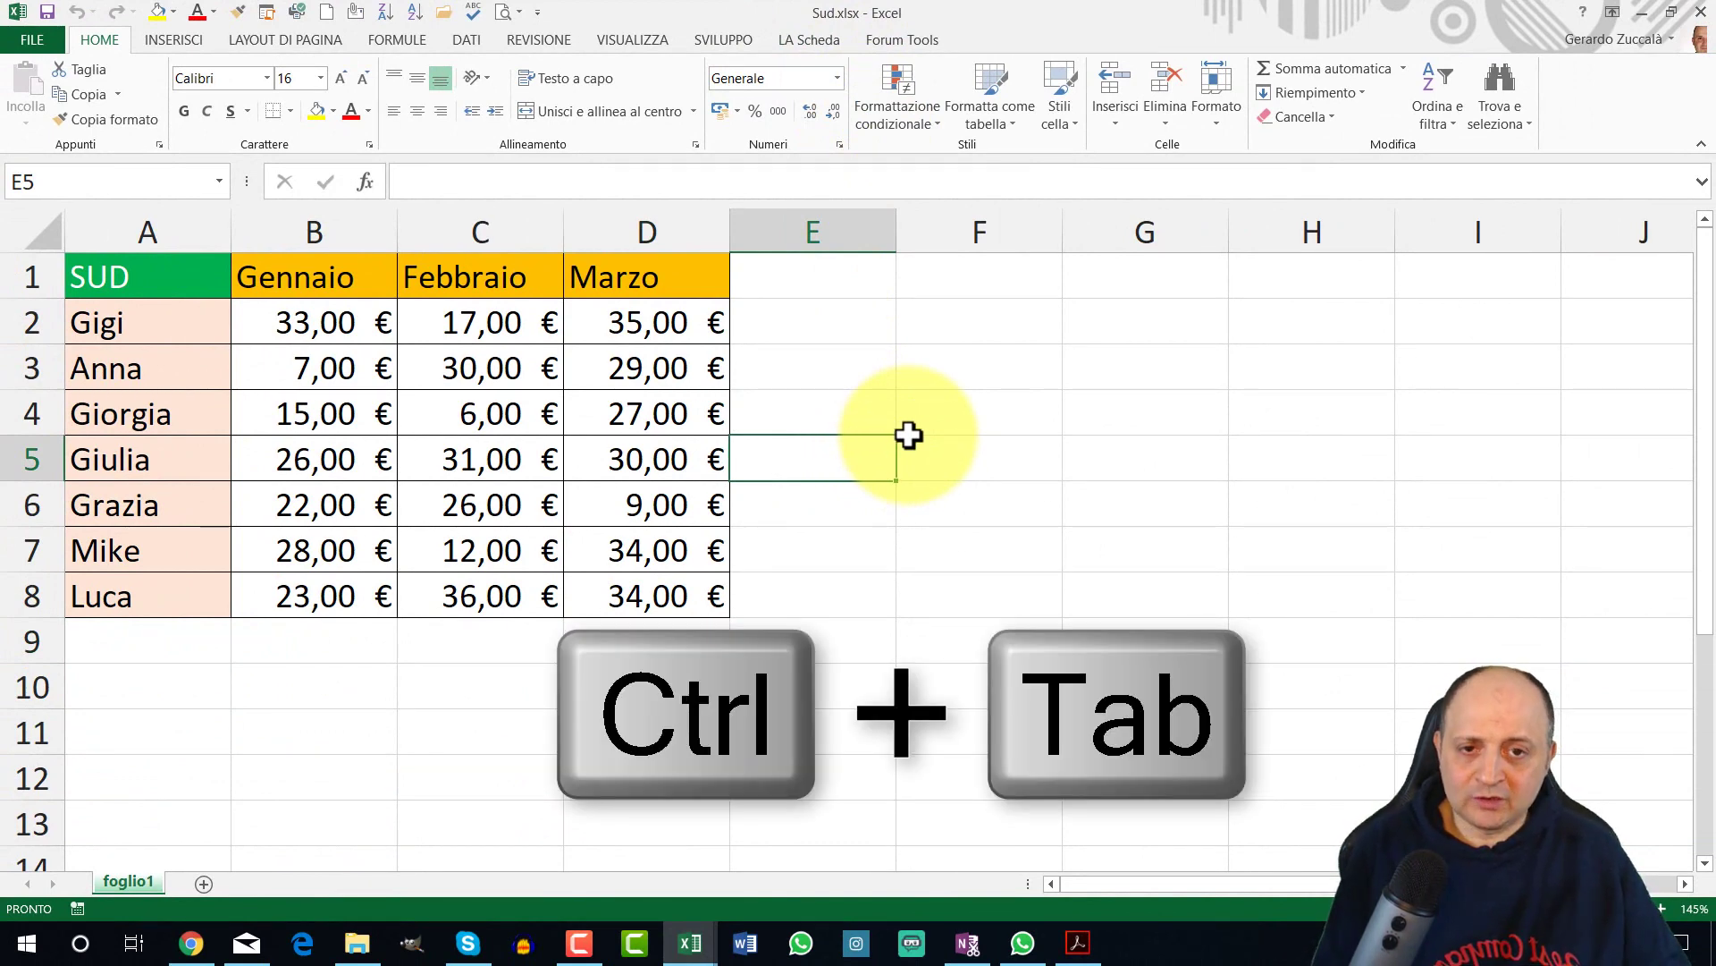
pyautogui.hotkey('ctrl', 'Tab')
pyautogui.hotkey('ctrl', 'Tab')
pyautogui.hotkey('ctrl', 'Tab')
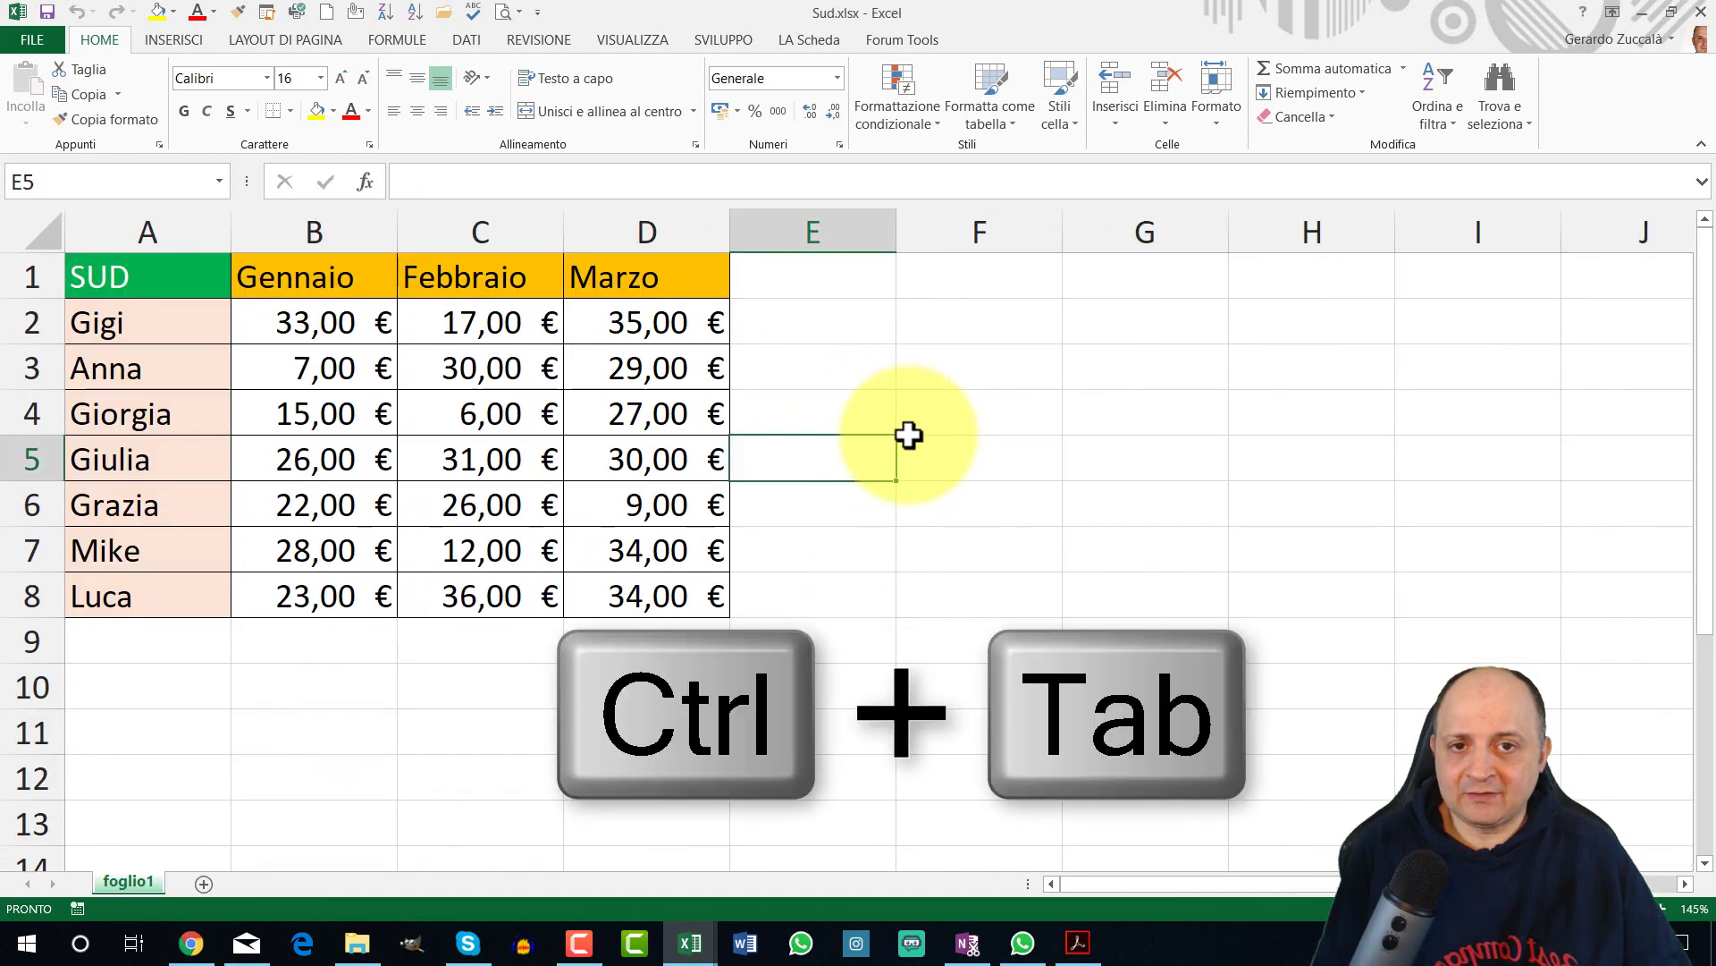
pyautogui.hotkey('ctrl', 'Tab')
pyautogui.hotkey('ctrl', 'Tab')
pyautogui.hotkey('ctrl', 'Tab')
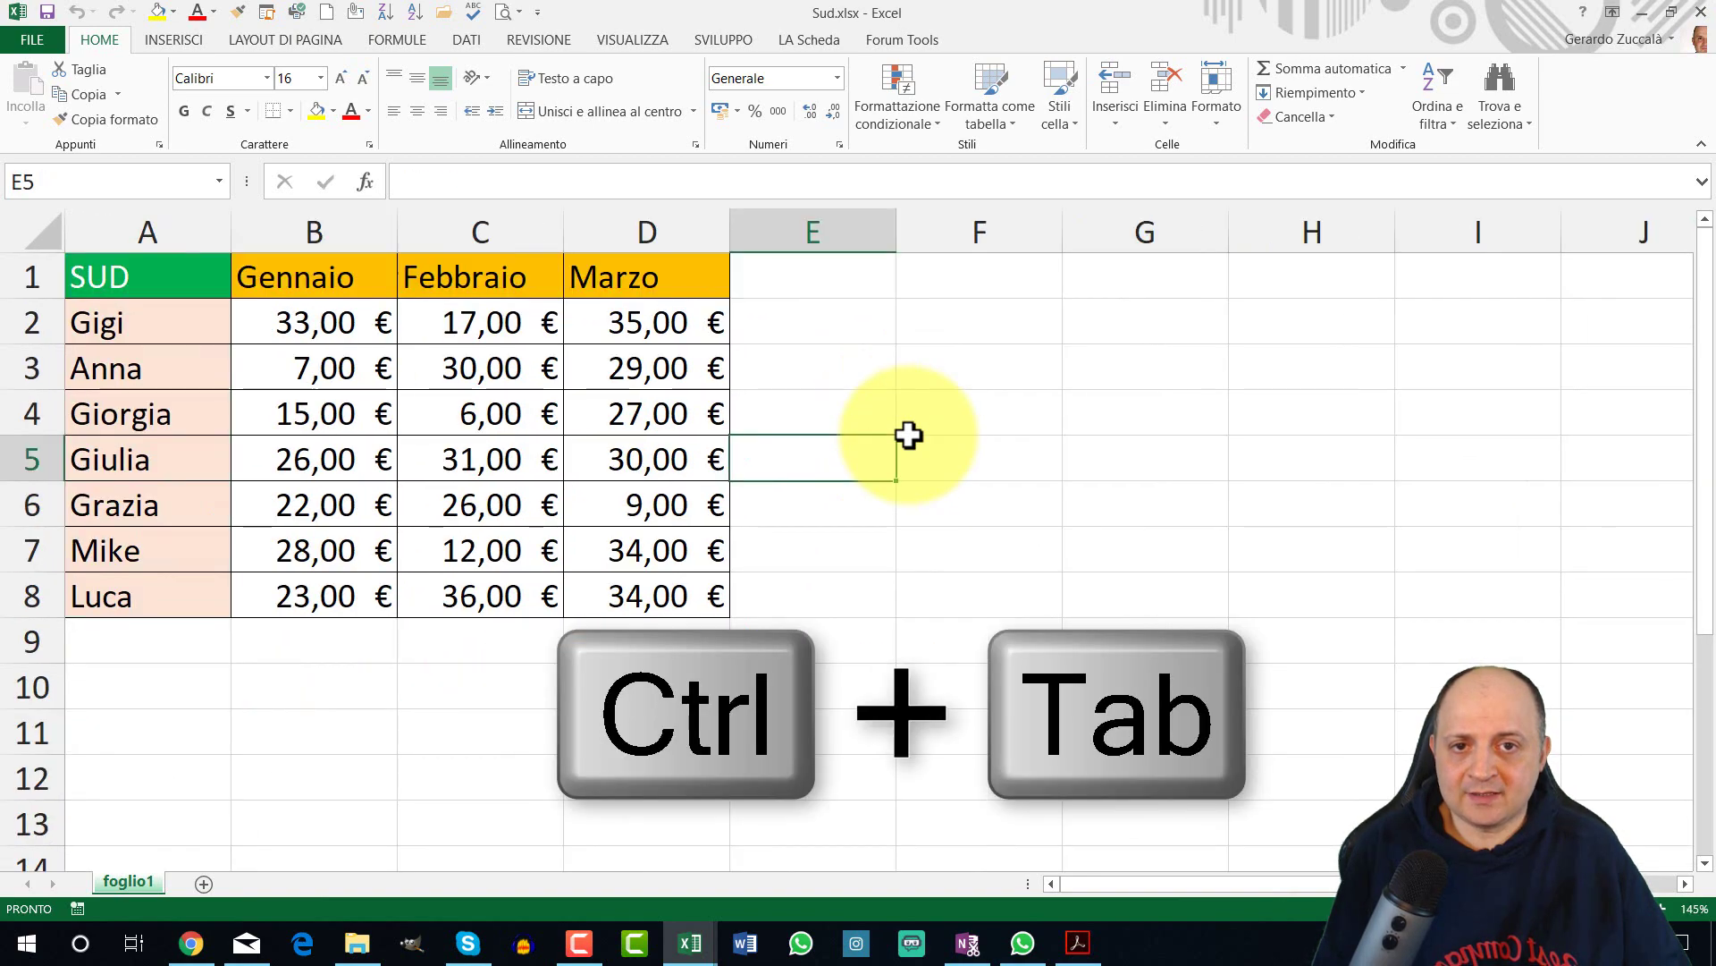
pyautogui.hotkey('ctrl', 'Tab')
pyautogui.hotkey('ctrl', 'Tab')
pyautogui.hotkey('ctrl', 'Tab')
pyautogui.hotkey('ctrl', 'Tab')
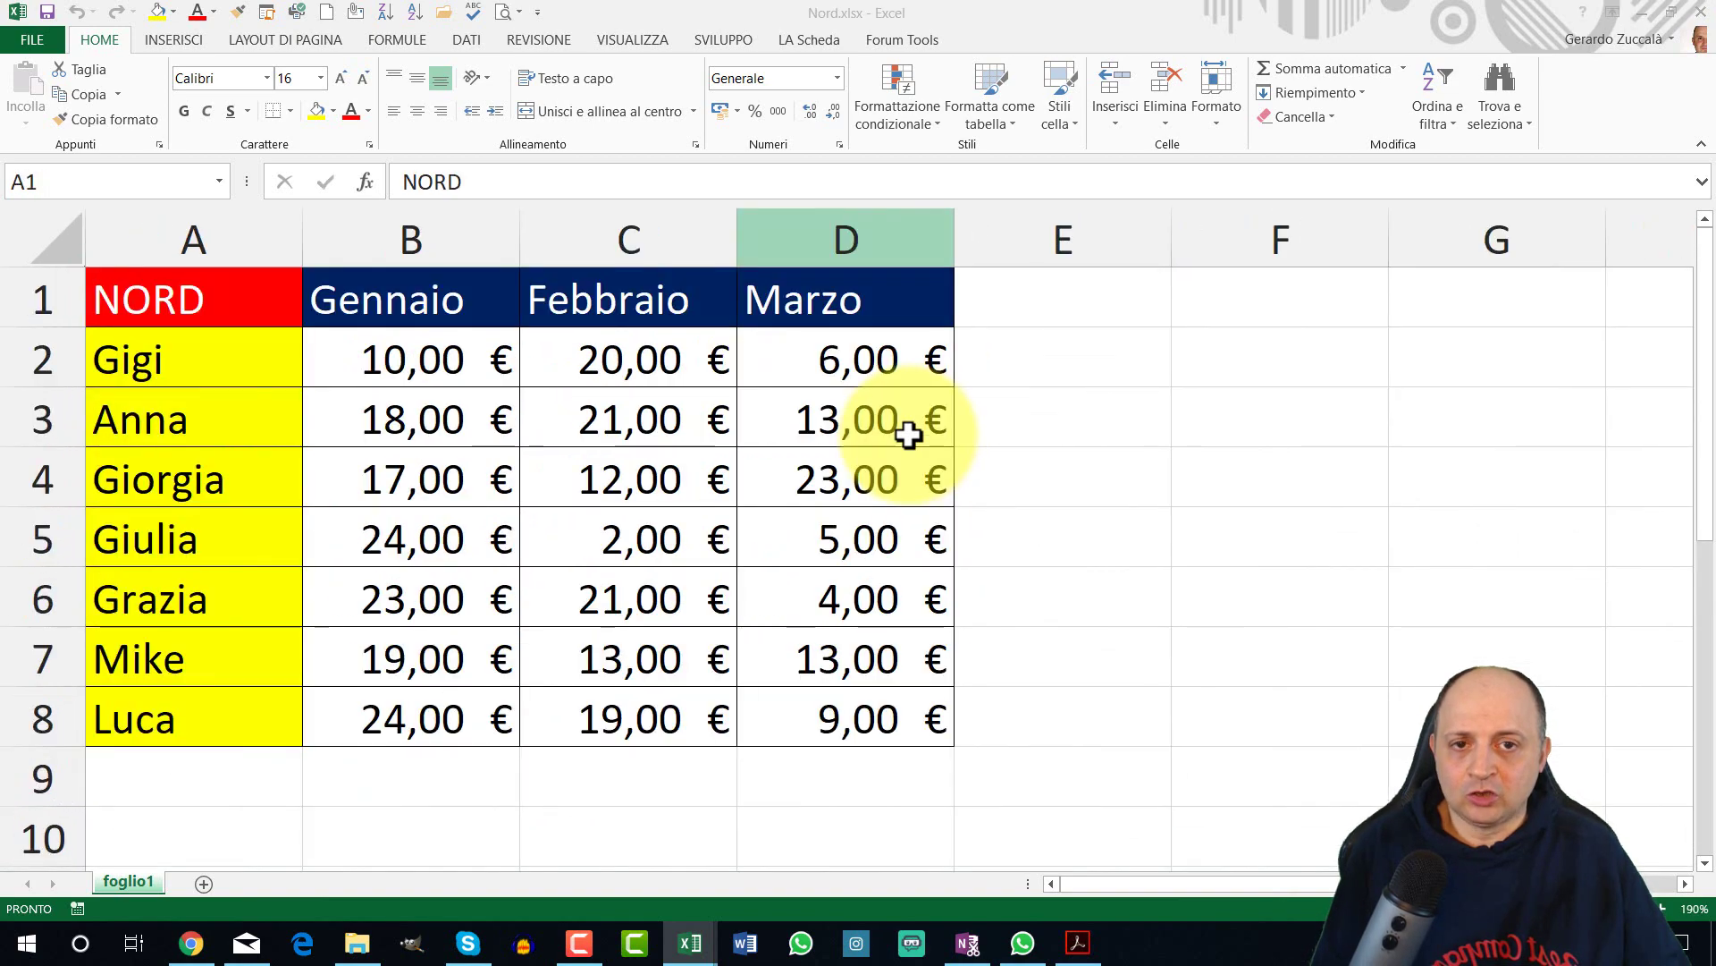
pyautogui.hotkey('ctrl', 'Tab')
pyautogui.hotkey('ctrl', 'Tab')
pyautogui.hotkey('ctrl', 'Tab')
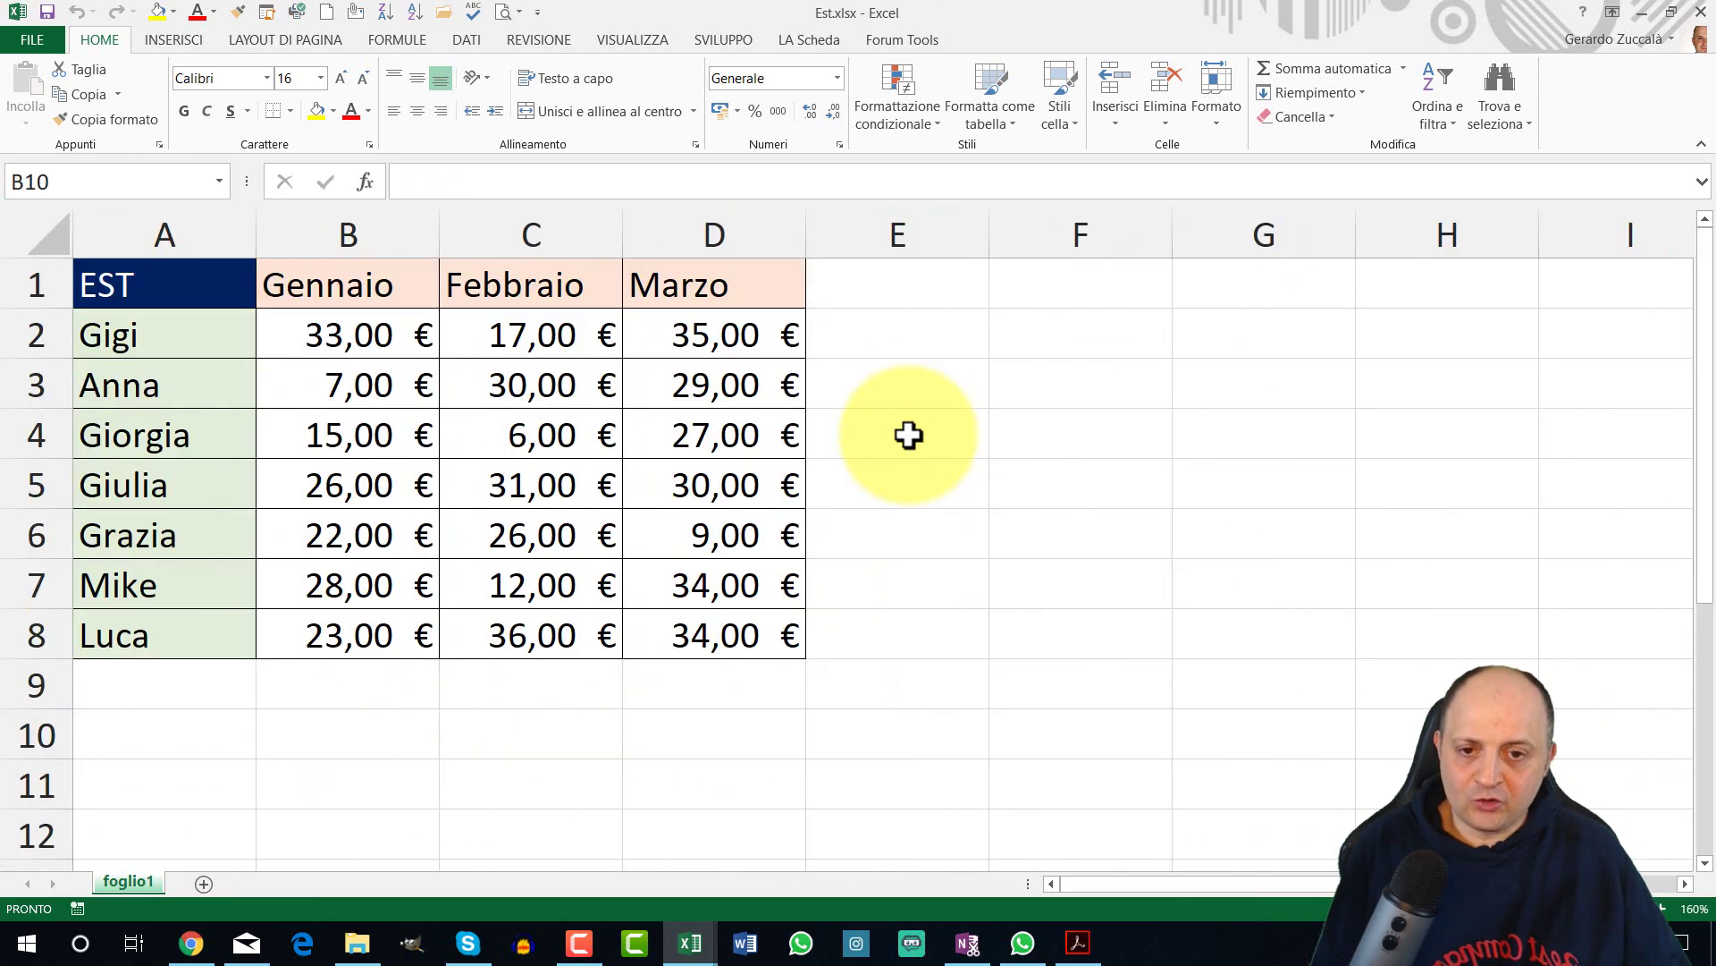
pyautogui.hotkey('ctrl', 'Tab')
pyautogui.hotkey('ctrl', 'Tab')
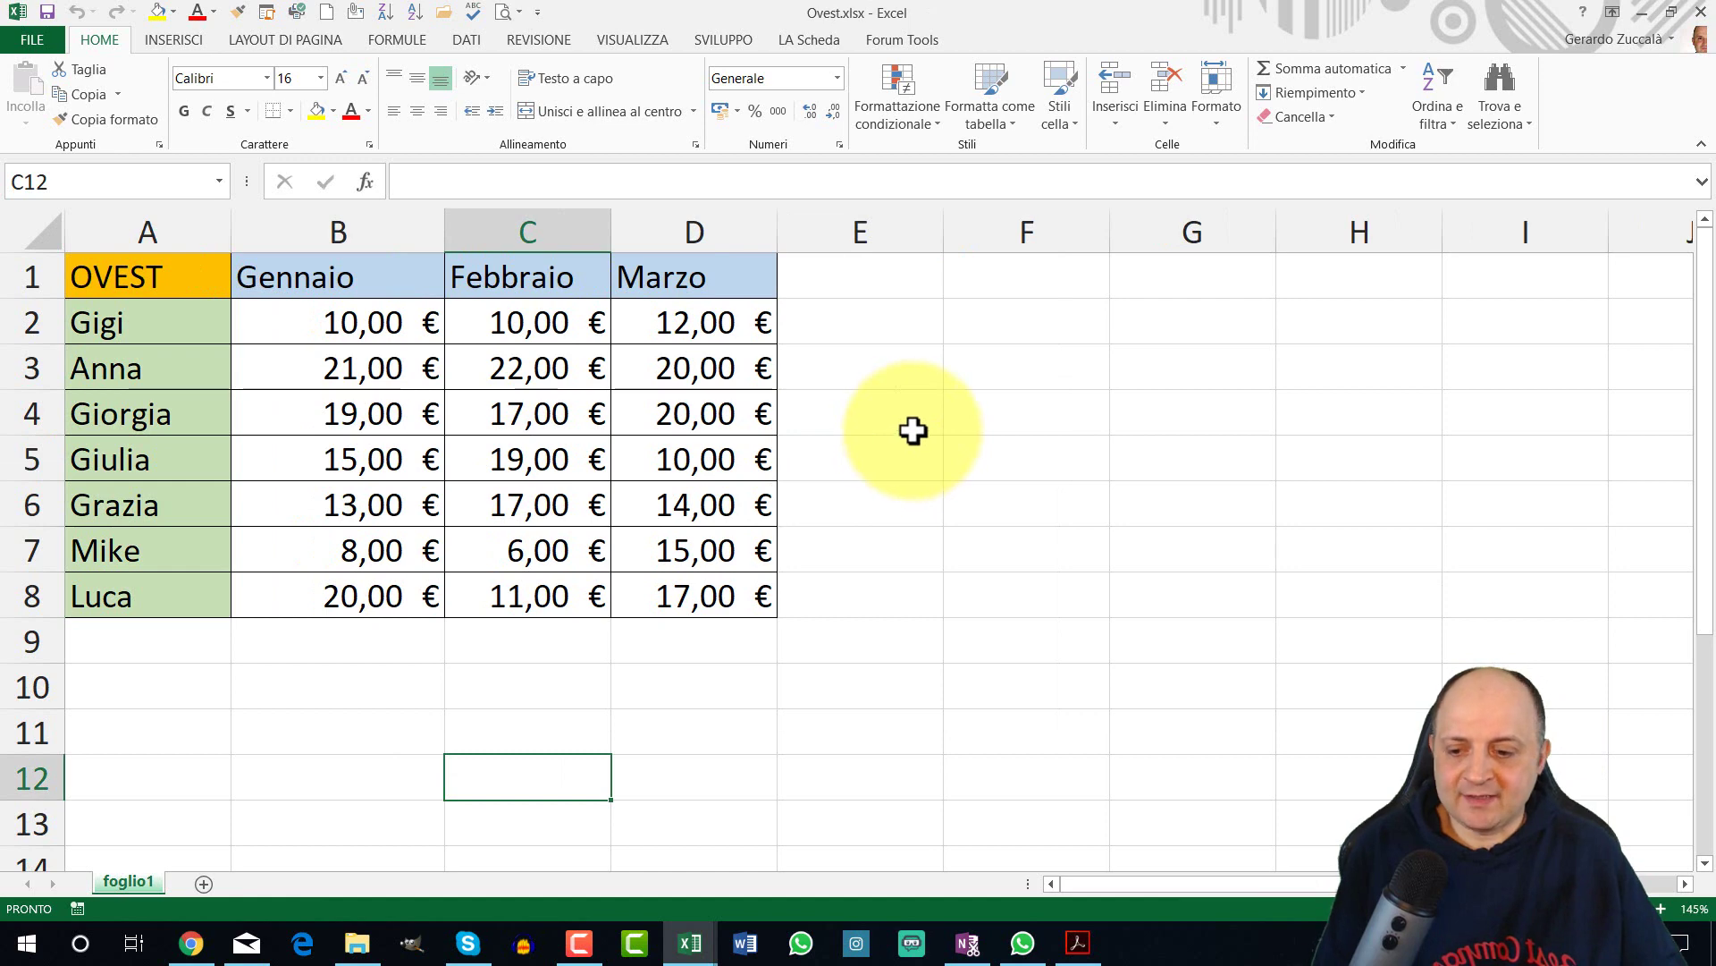
pyautogui.click(24, 947)
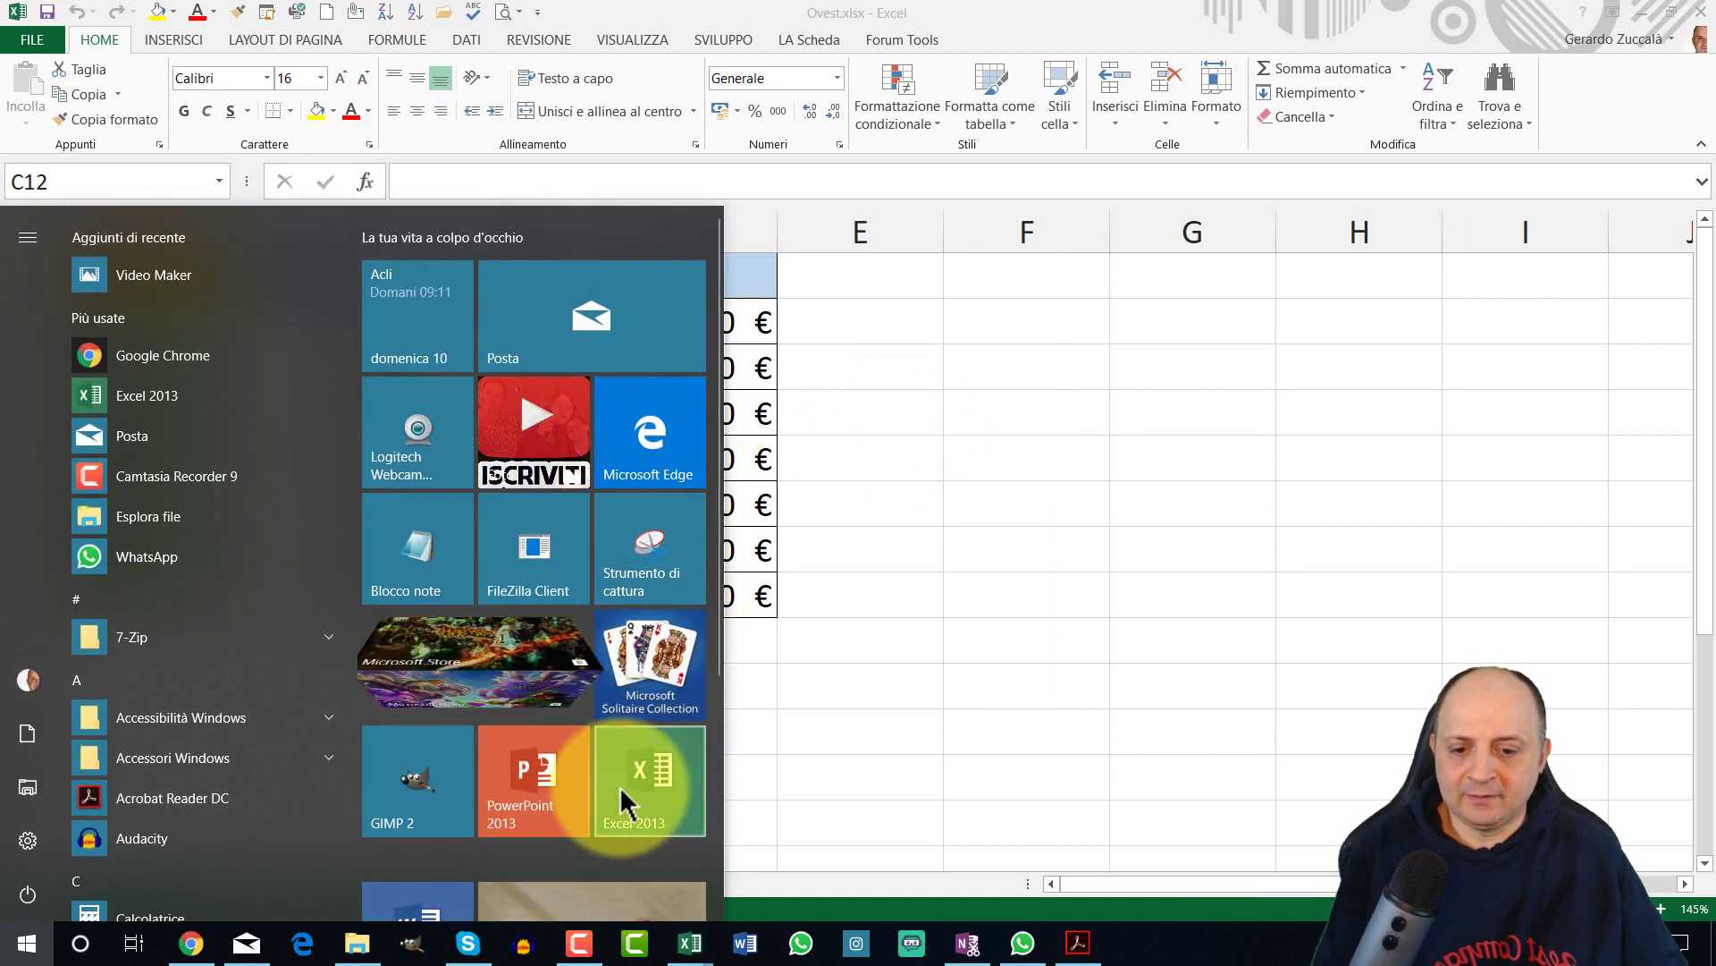
# - Start Excel 2013 for a new Cartel1 workbook and open Dati > Consolida
pyautogui.click(625, 800)
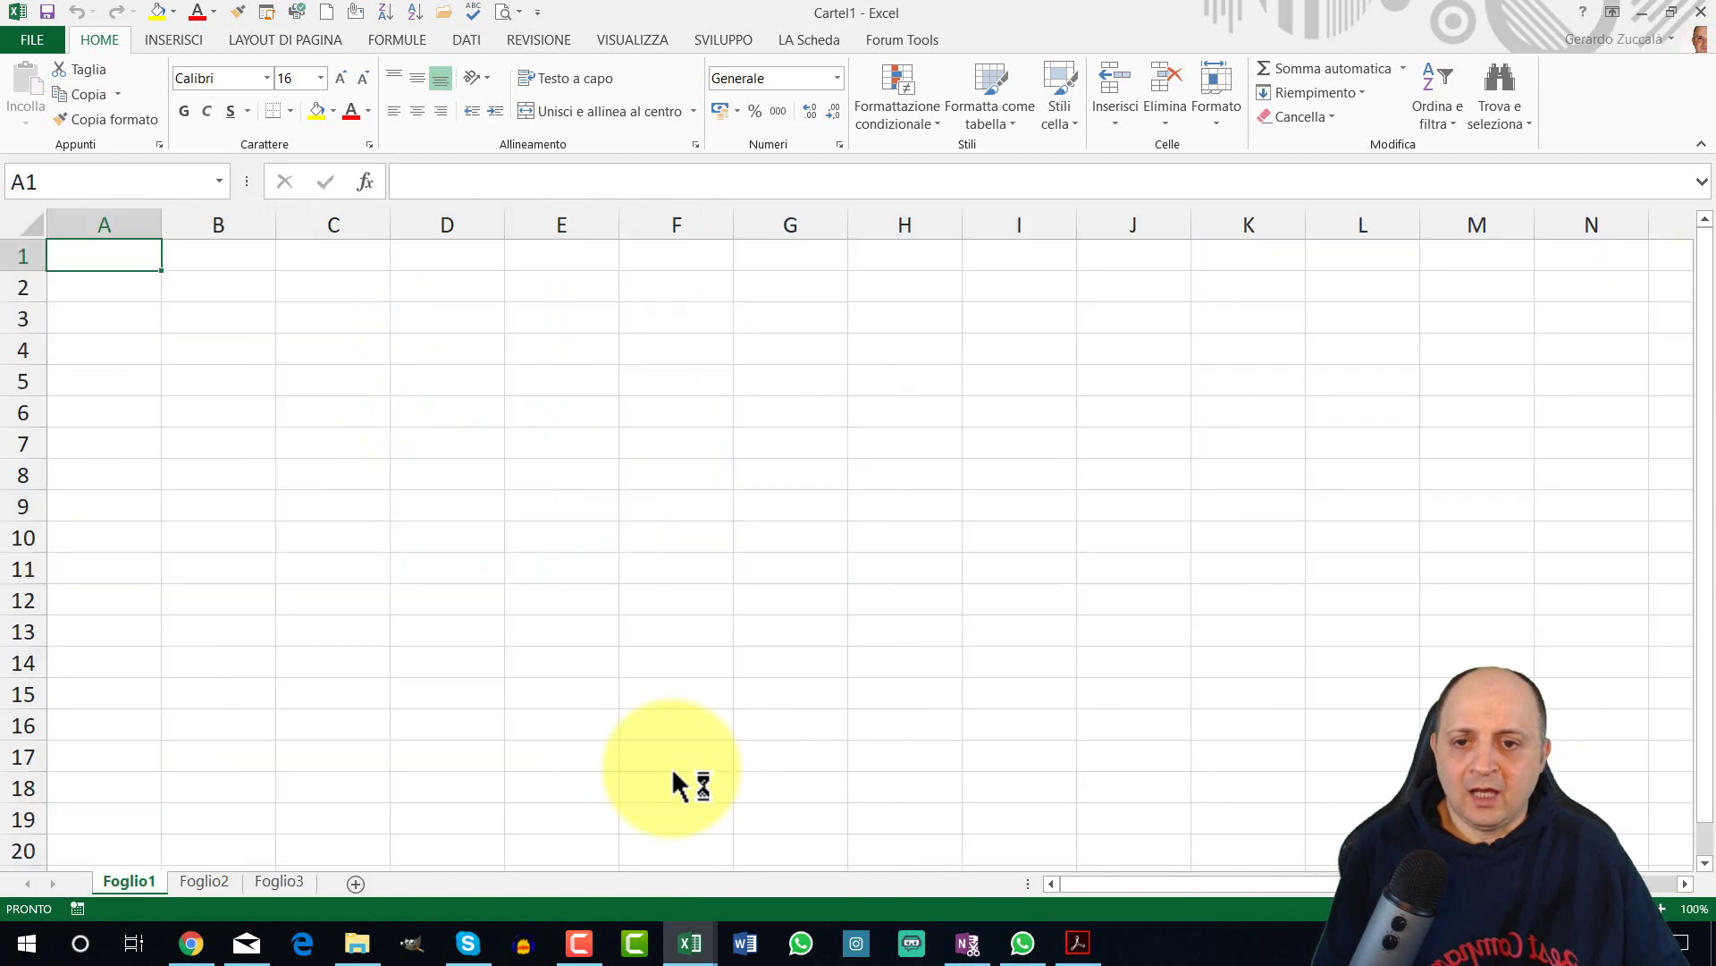
pyautogui.click(468, 40)
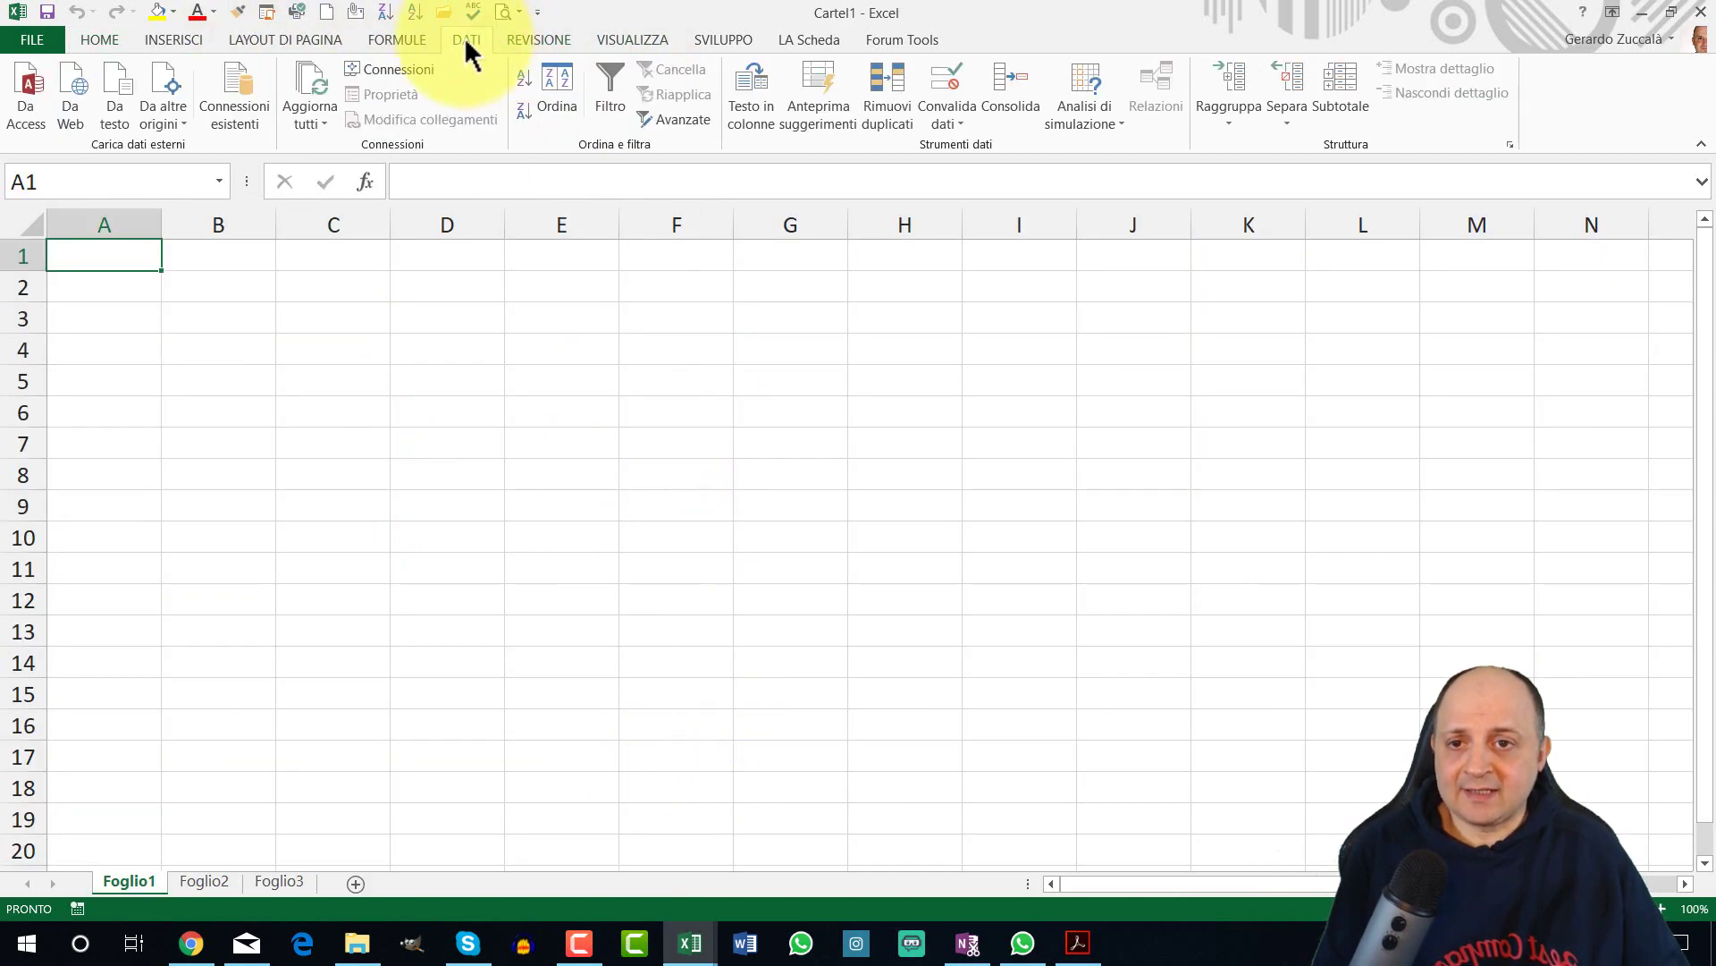
pyautogui.click(992, 94)
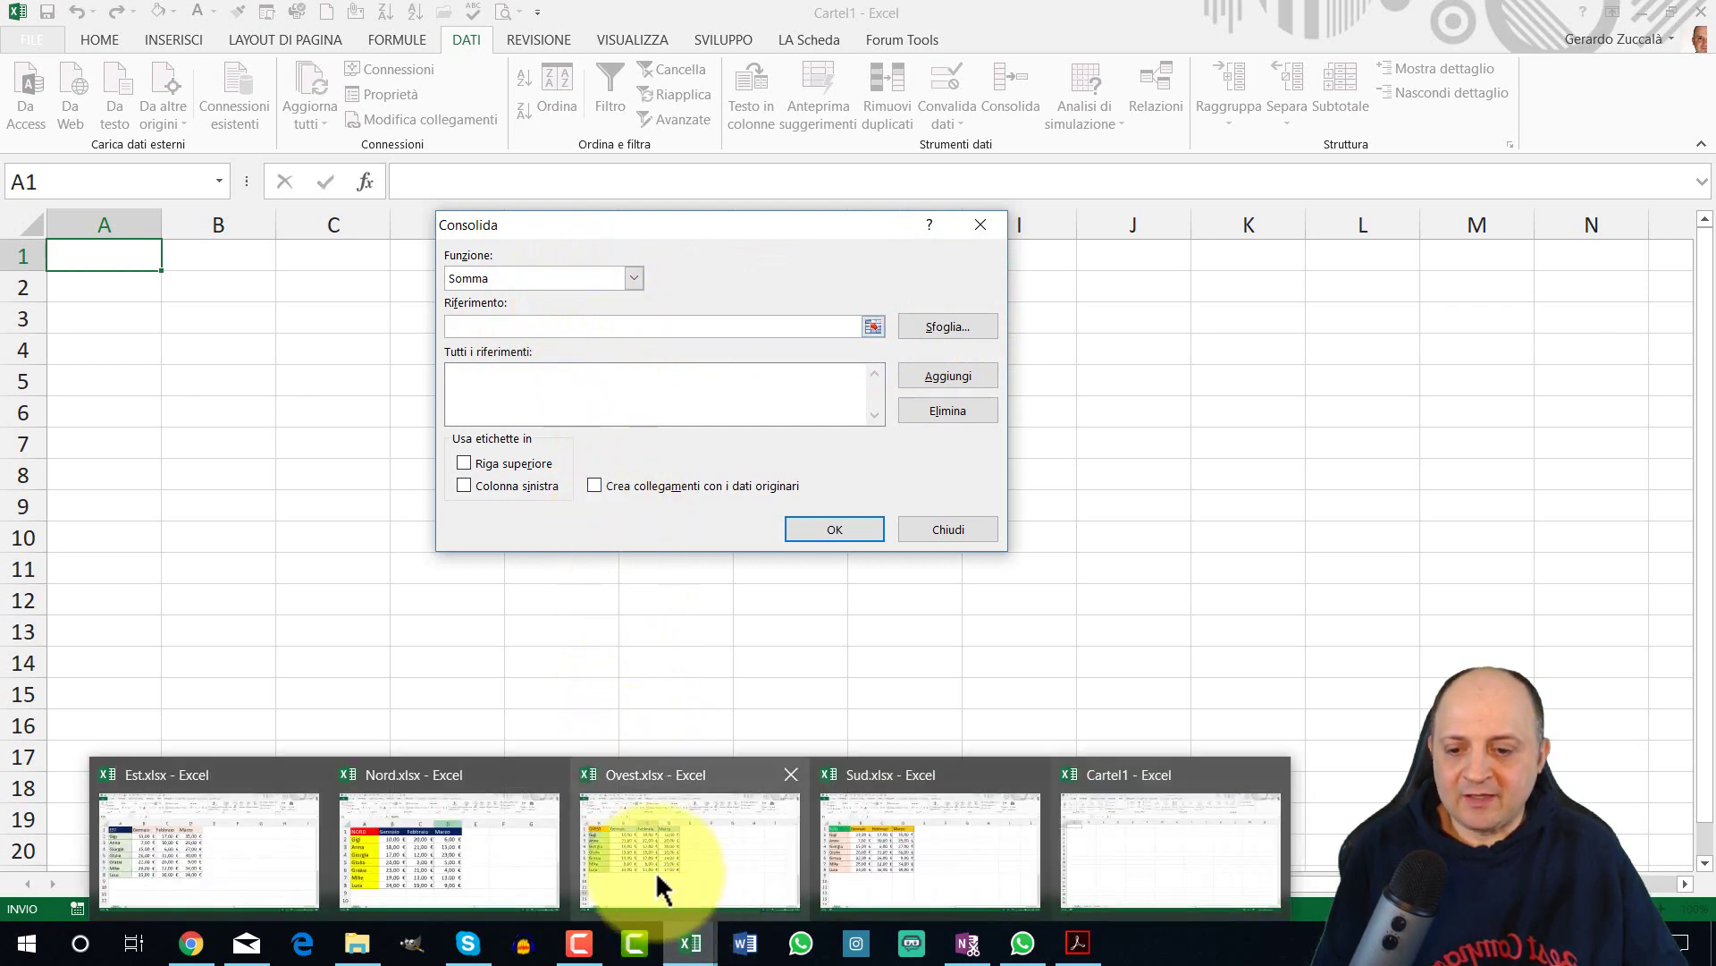
pyautogui.moveTo(689, 942)
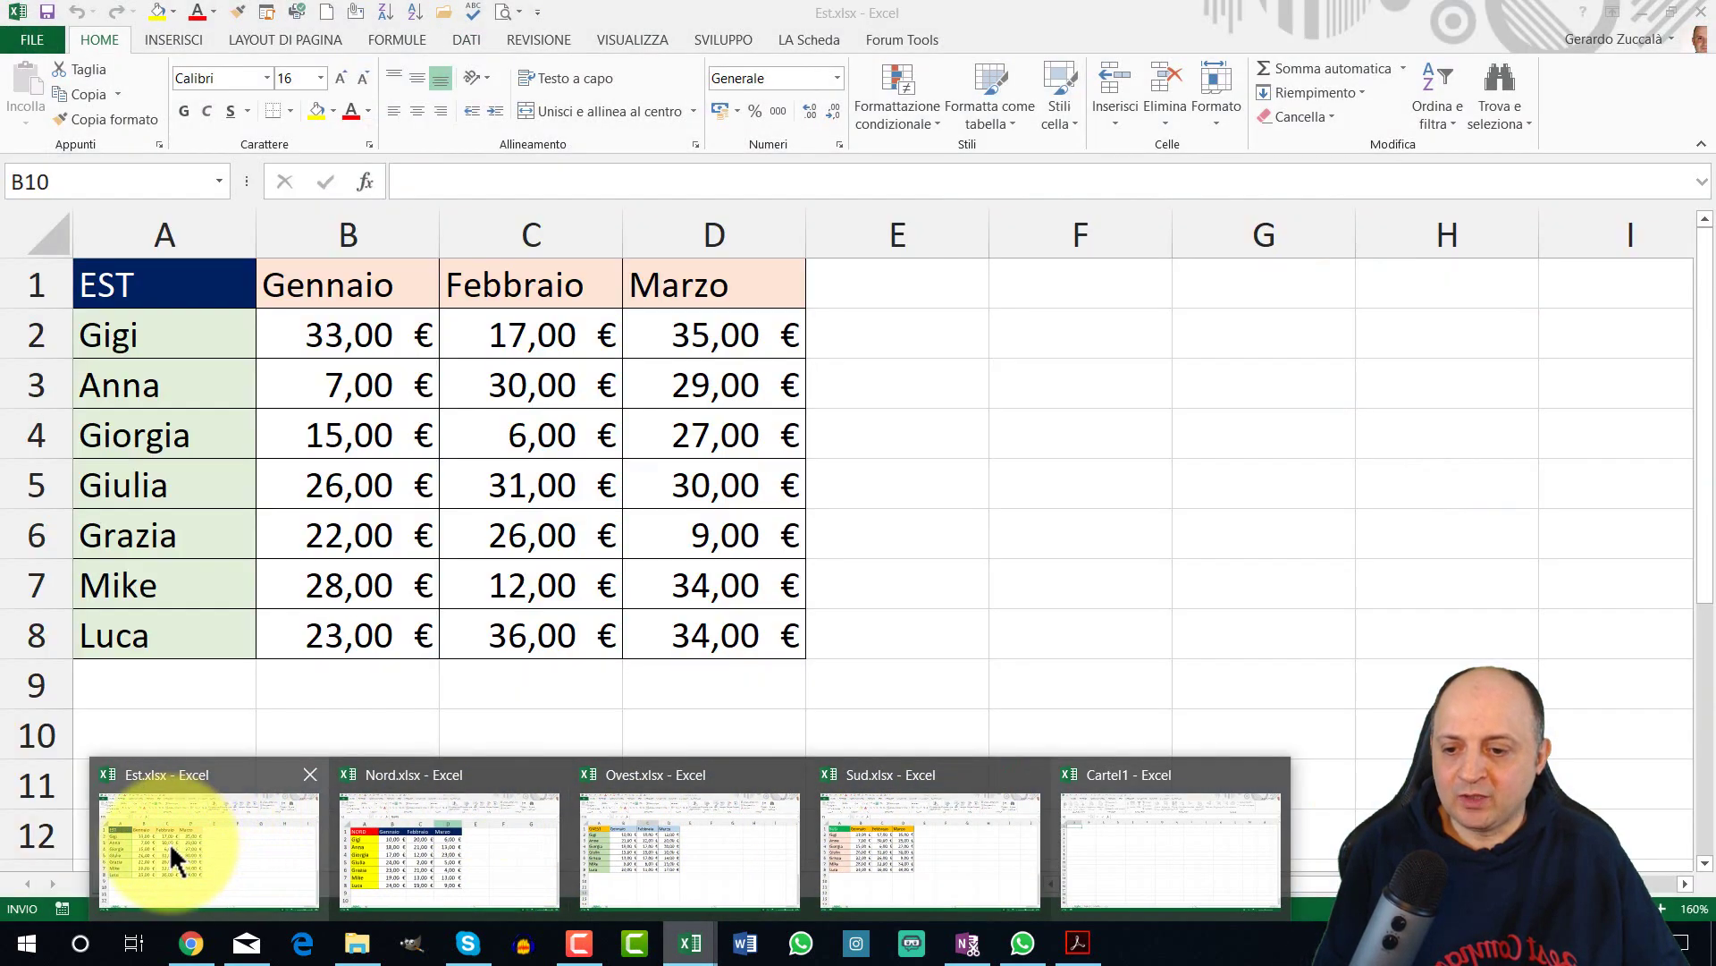
# - Select Est.xlsx A1:D8 in the Consolidate dialog and add it with Aggiungi
pyautogui.click(169, 842)
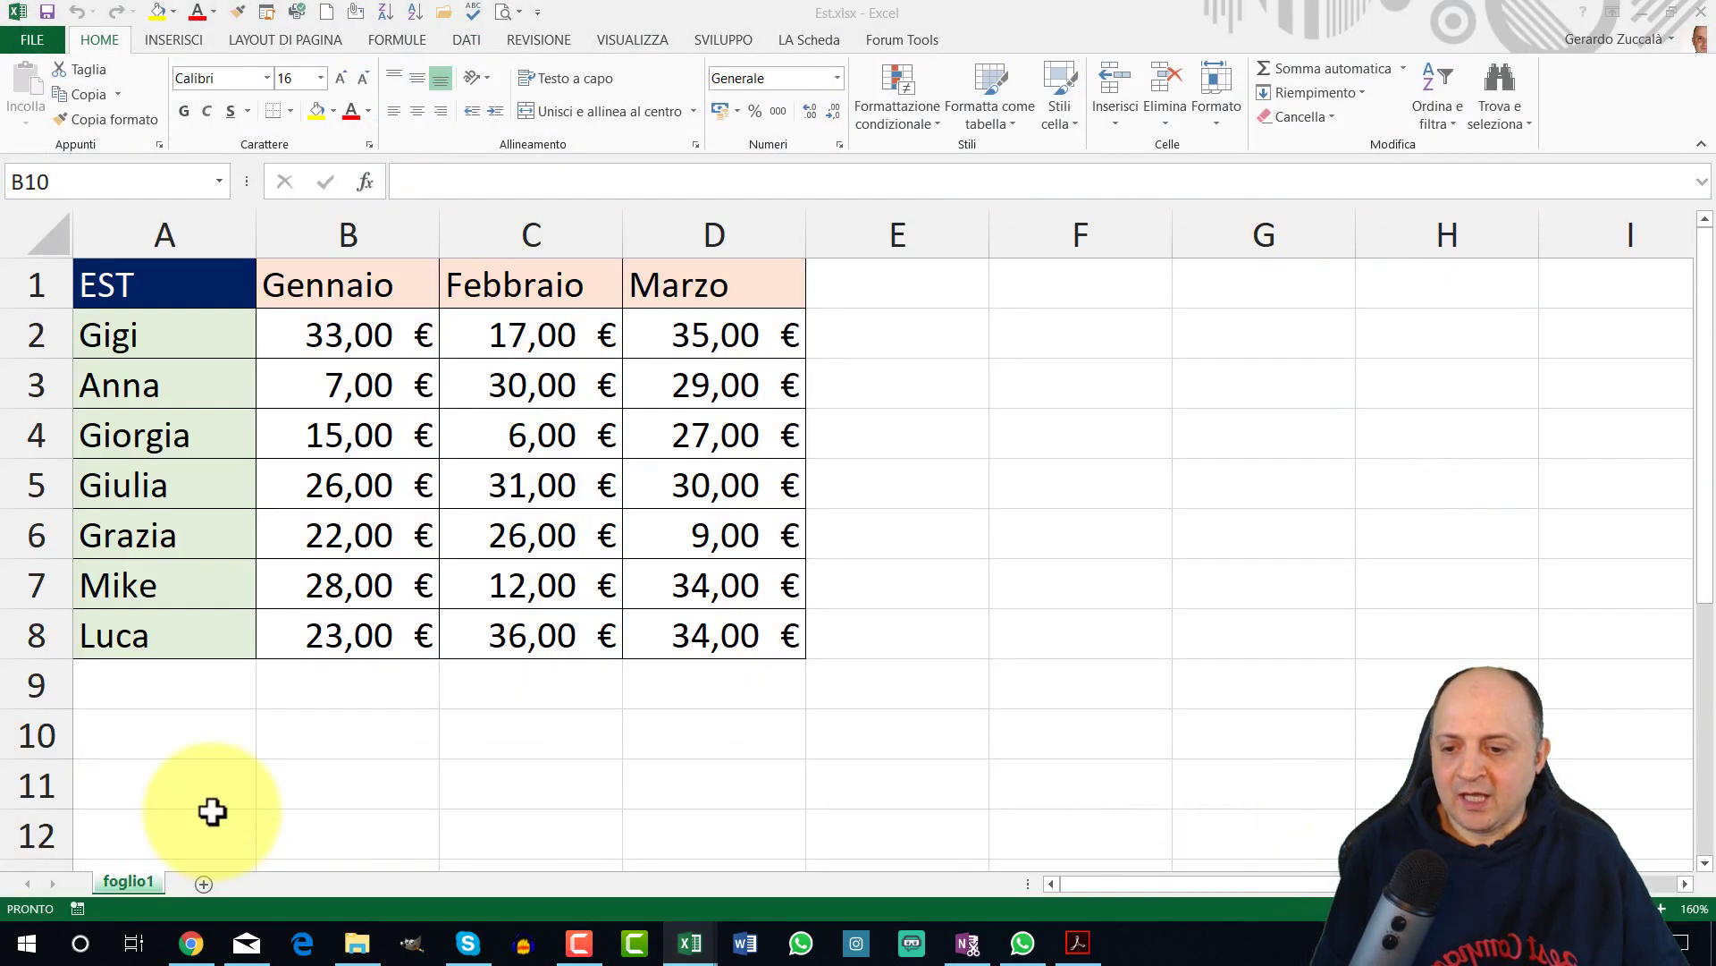
pyautogui.hotkey('alt', 'a')
pyautogui.press('n')
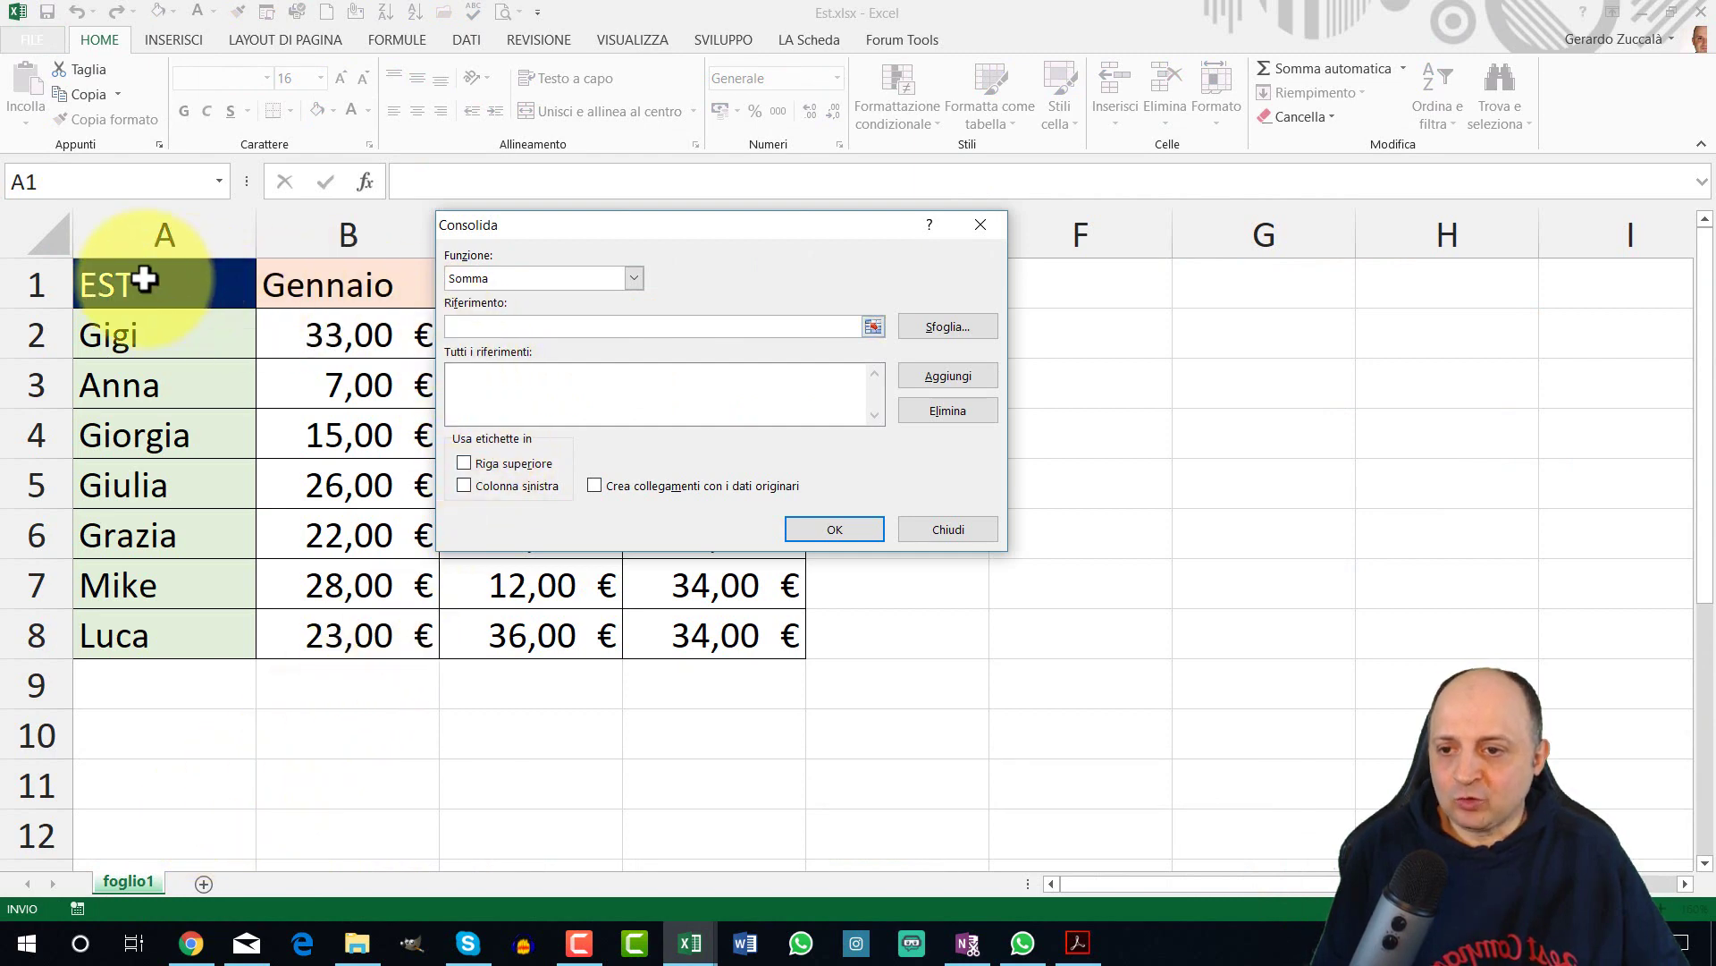
pyautogui.moveTo(141, 280)
pyautogui.mouseDown()
pyautogui.moveTo(803, 498)
pyautogui.moveTo(771, 641)
pyautogui.mouseUp()
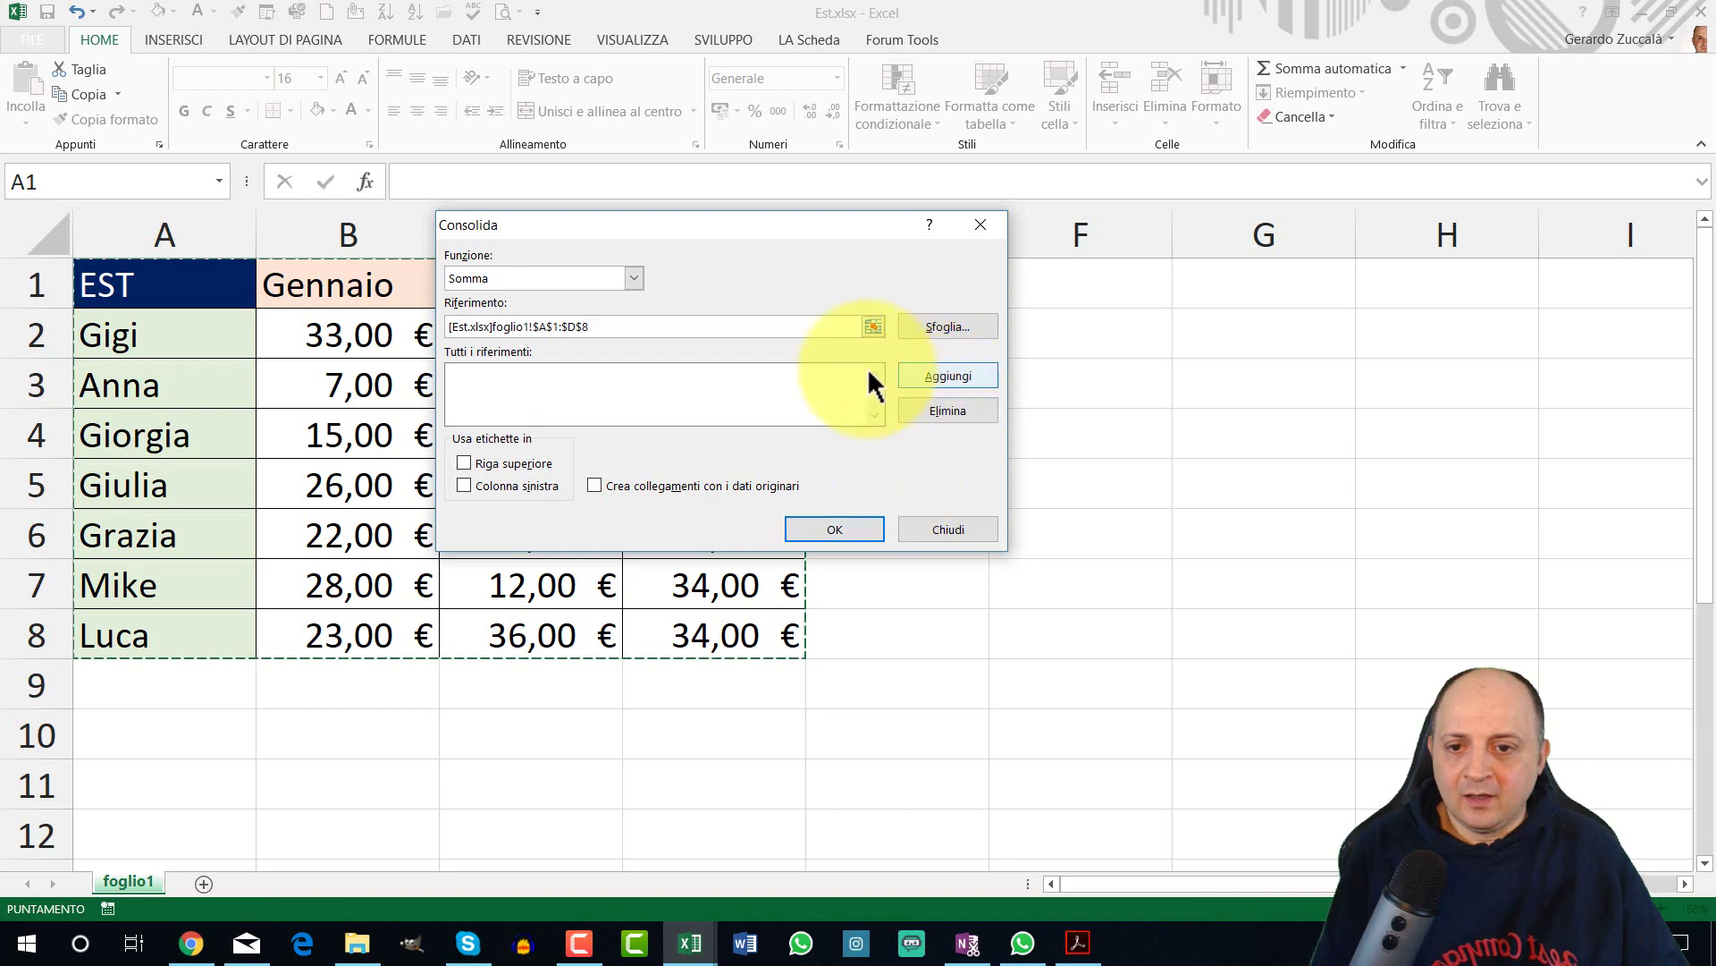
pyautogui.click(928, 378)
pyautogui.click(456, 380)
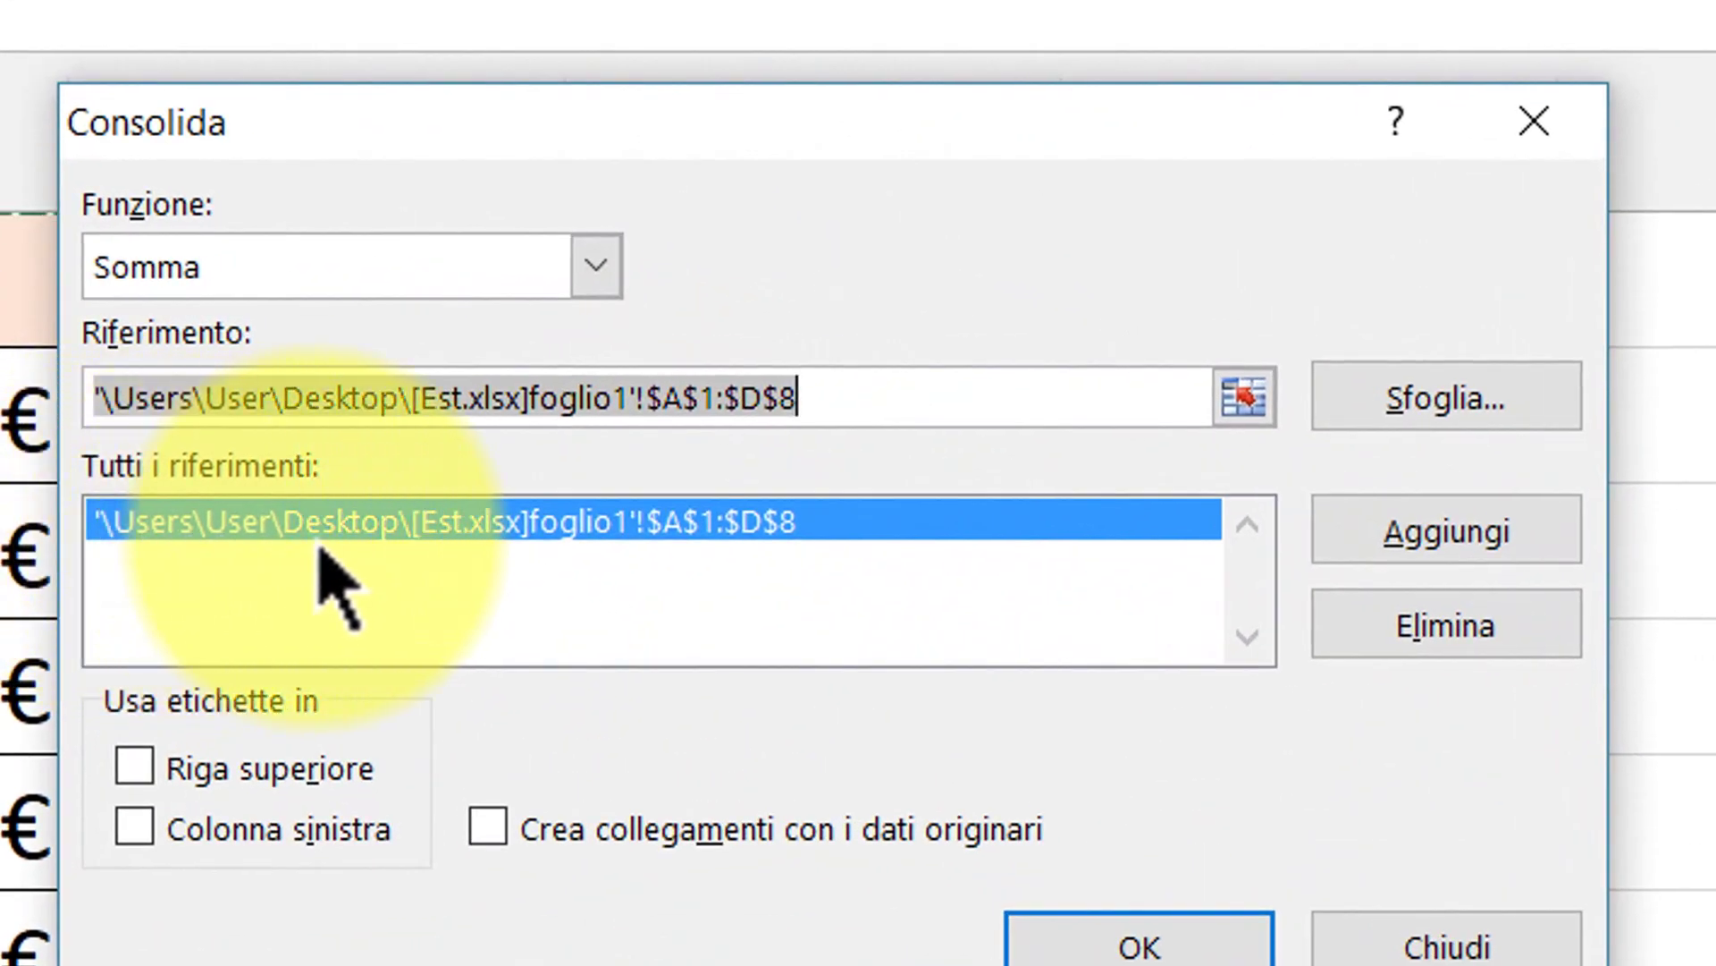
# - Clear the Riferimento box ready for the next range
pyautogui.click(438, 540)
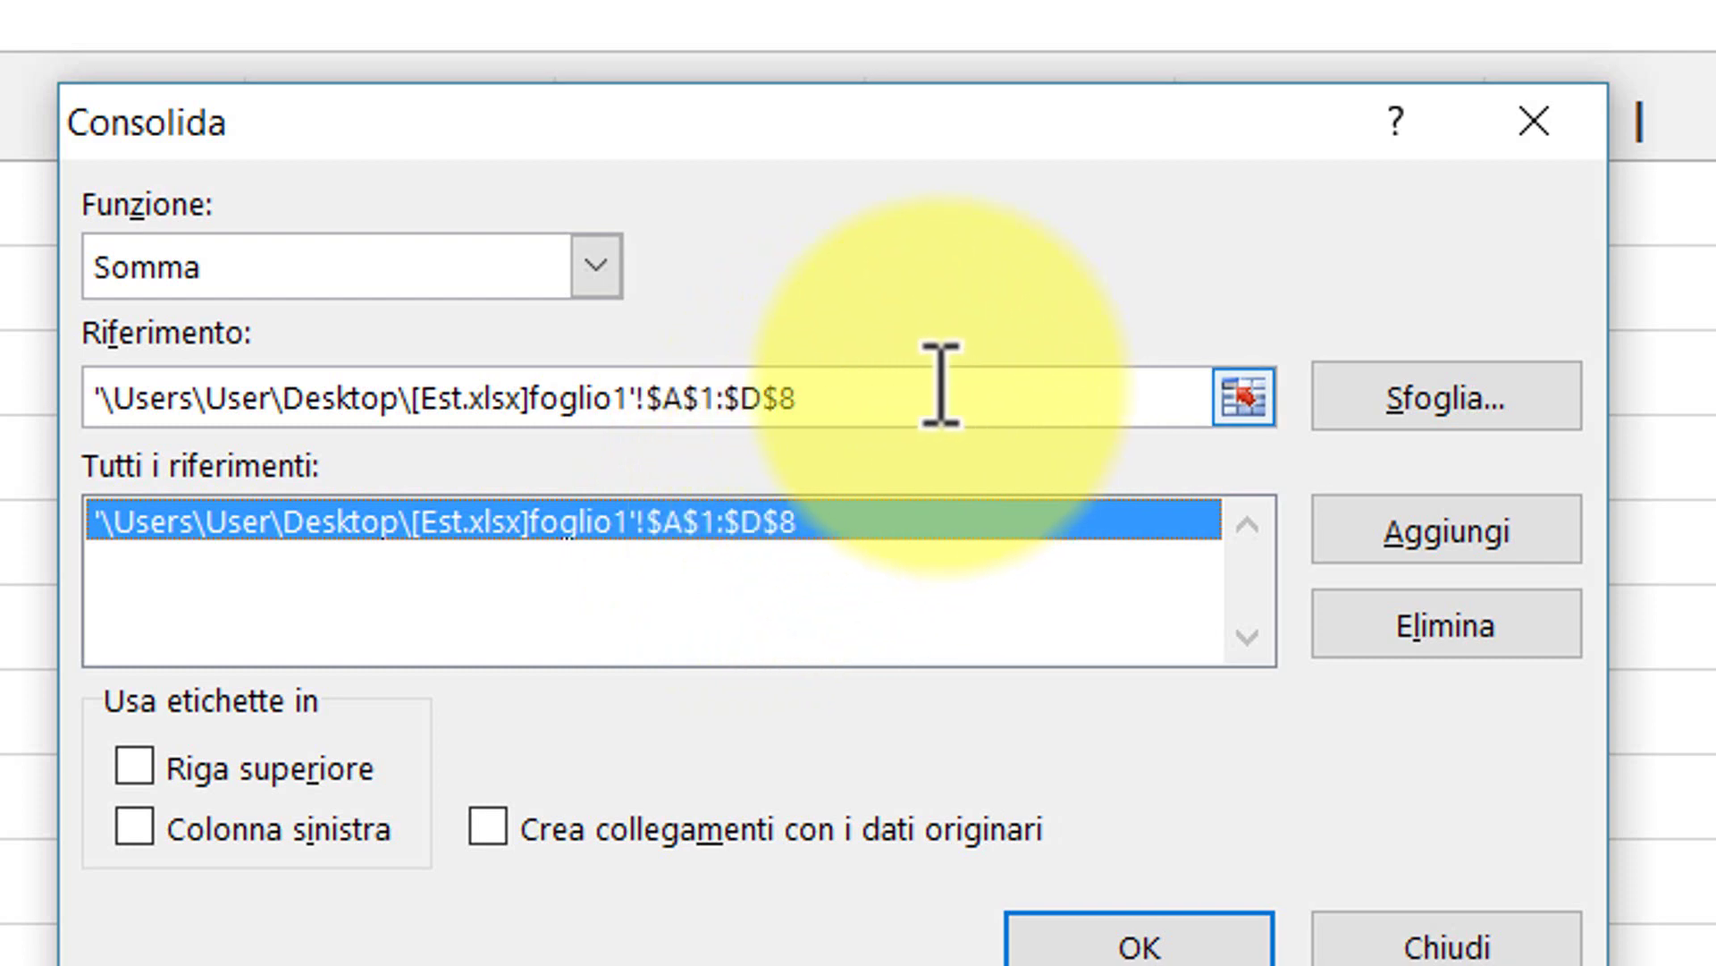
pyautogui.moveTo(941, 385); pyautogui.dragTo(89, 398)
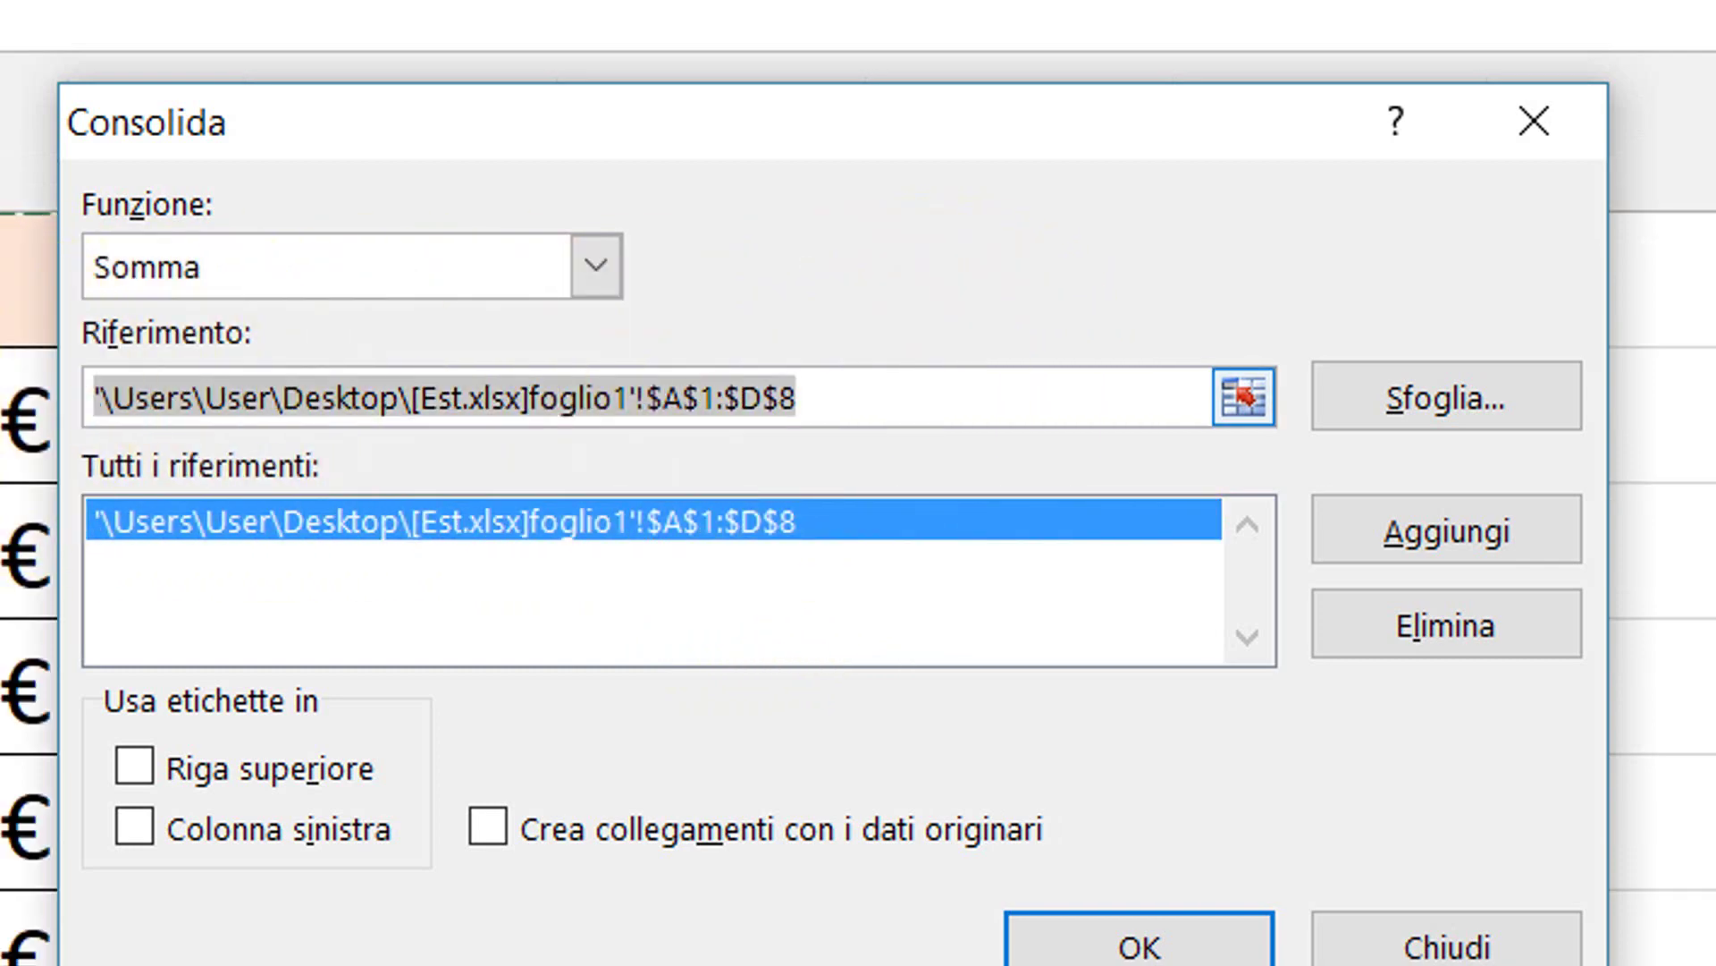
pyautogui.press('BackSpace')
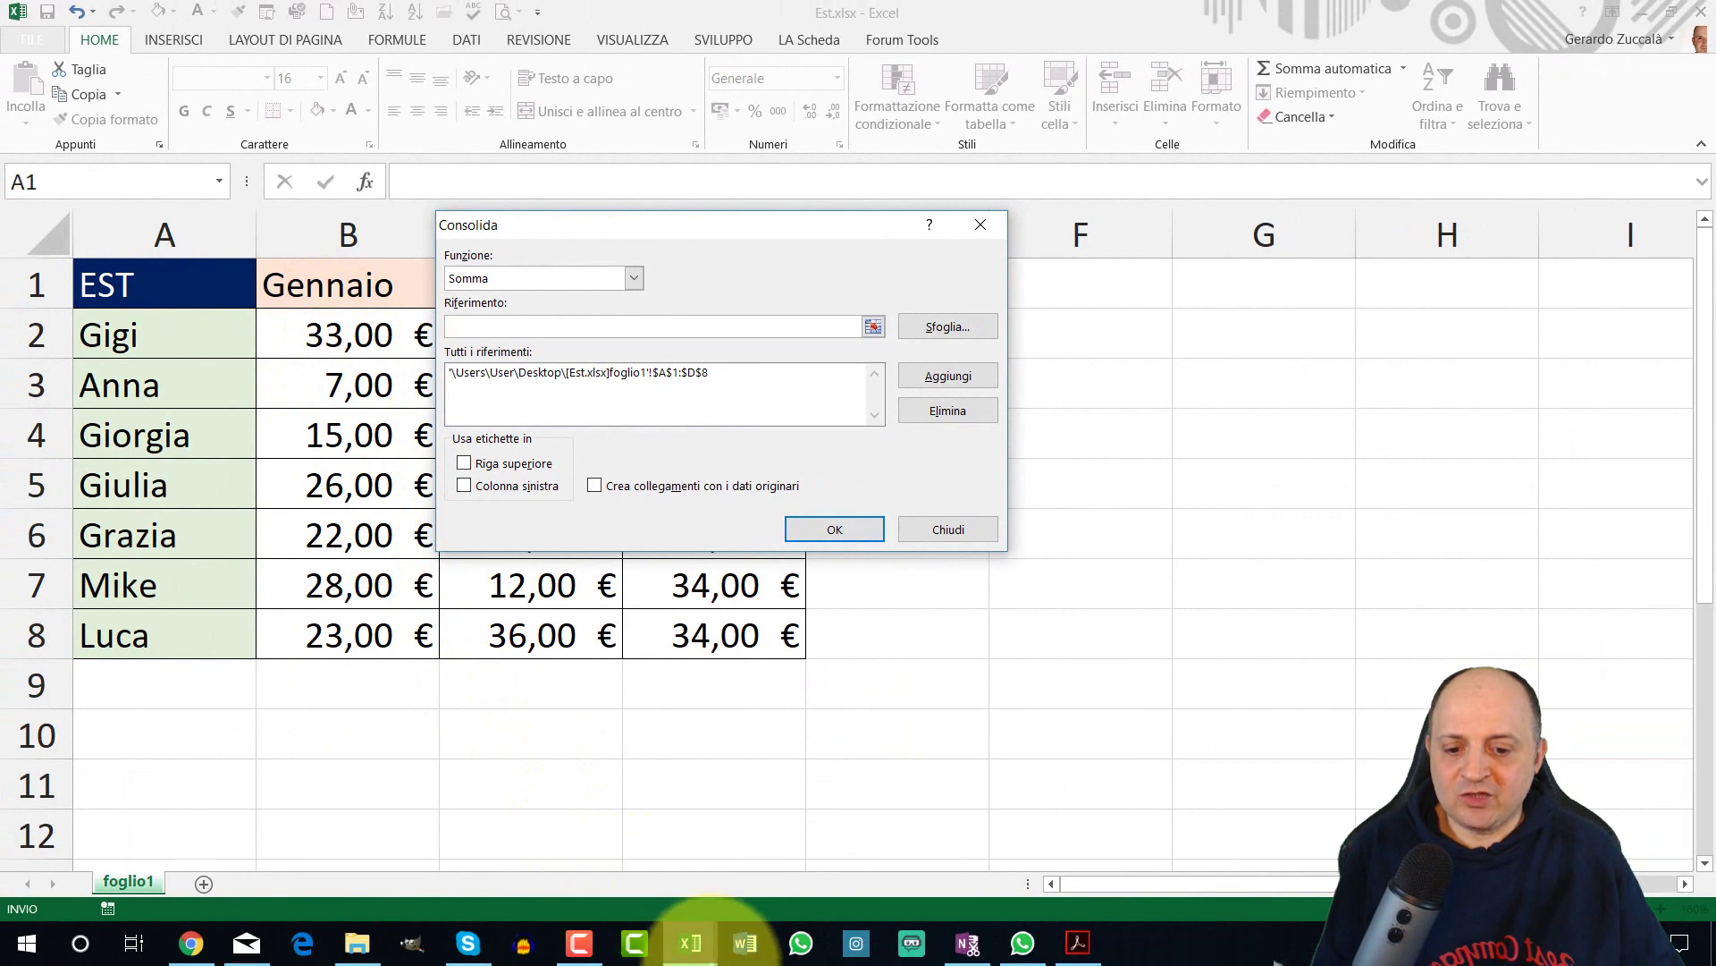
# - Add Nord.xlsx A1:D8 as the second source and clear the Riferimento box
pyautogui.click(695, 953)
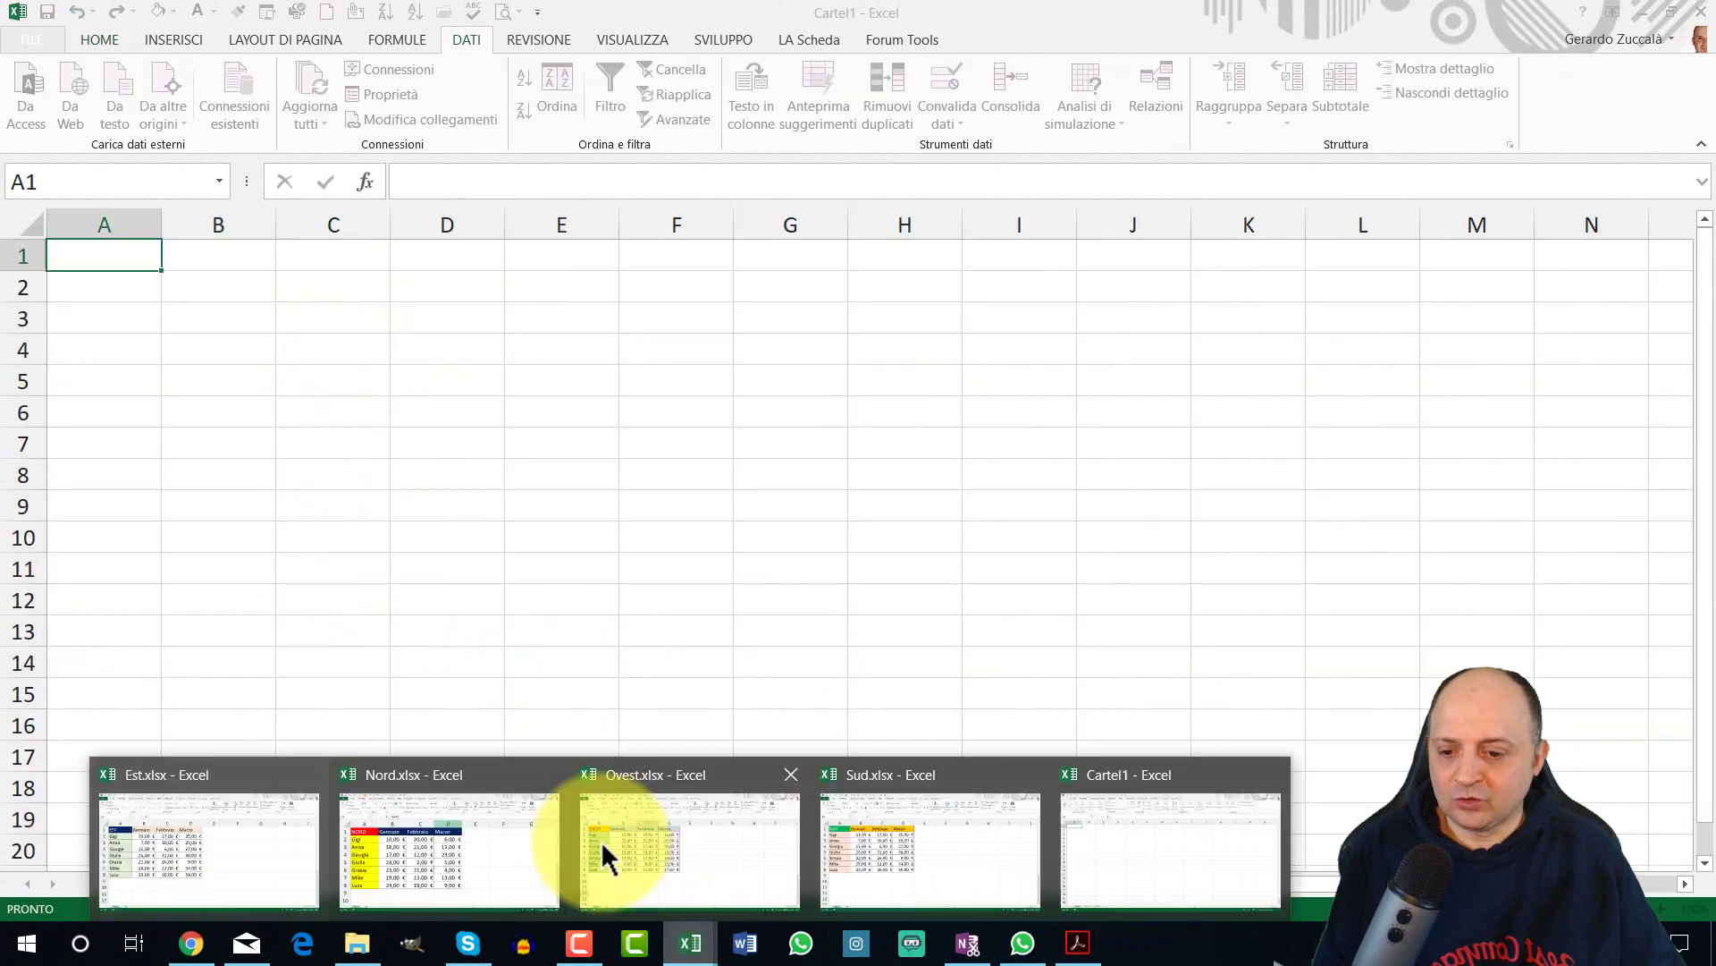
pyautogui.click(453, 856)
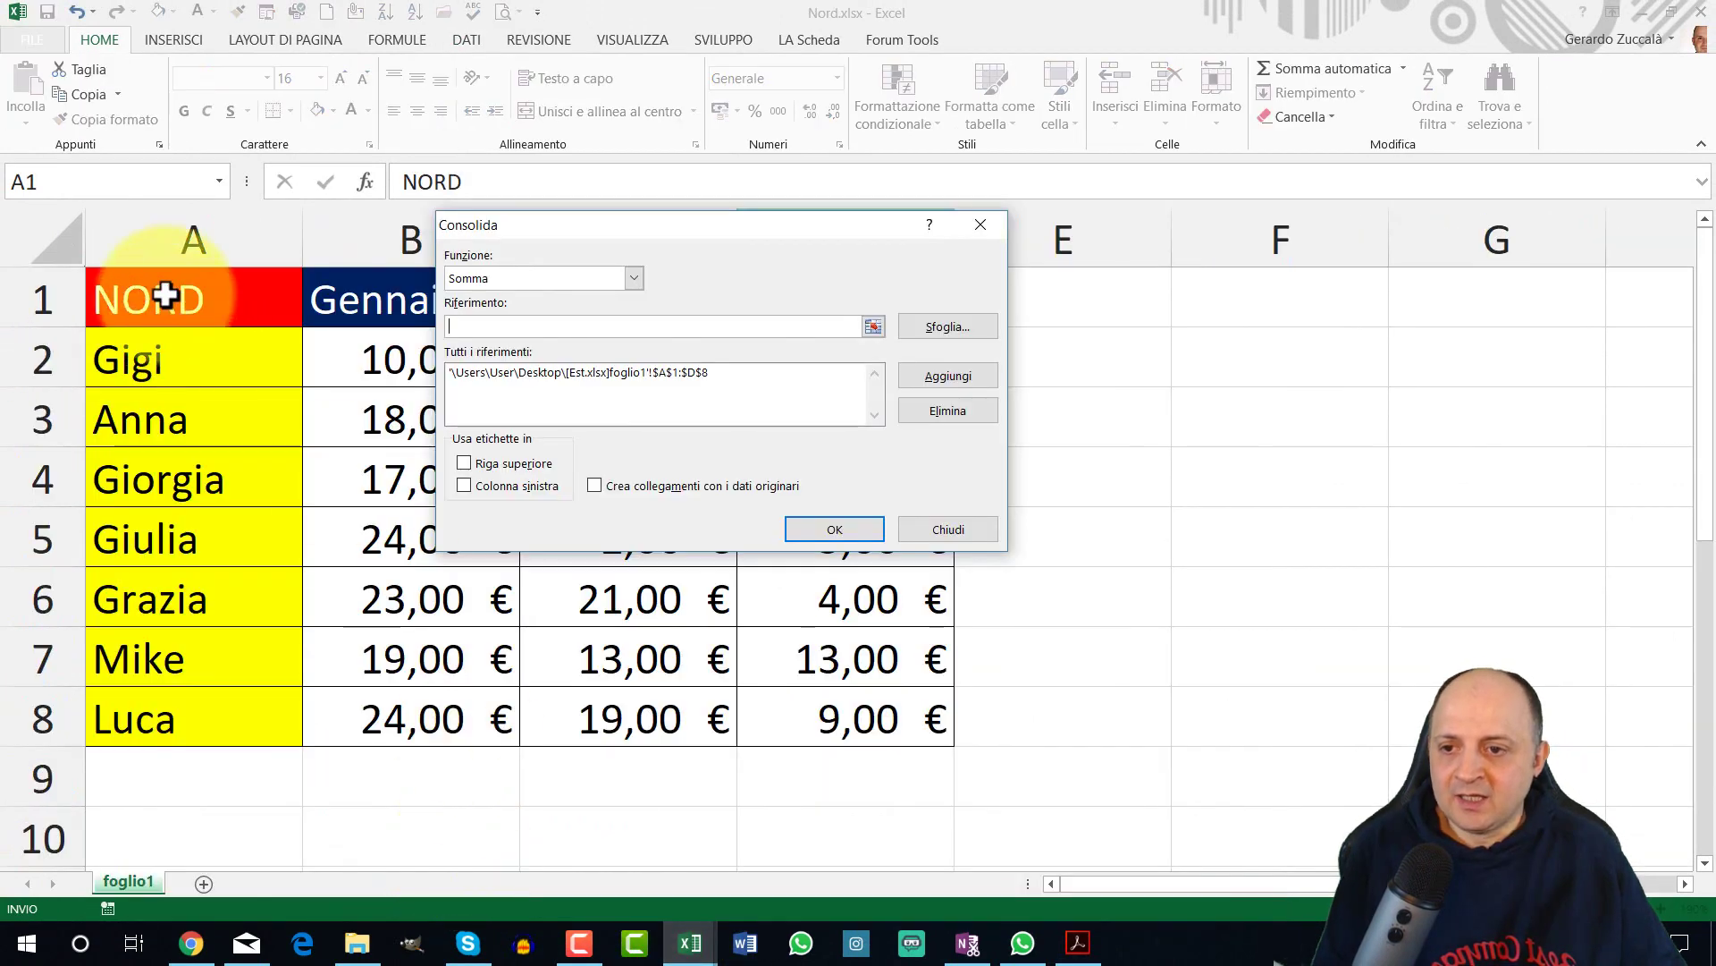
pyautogui.moveTo(164, 295)
pyautogui.mouseDown()
pyautogui.moveTo(523, 335)
pyautogui.moveTo(843, 721)
pyautogui.mouseUp()
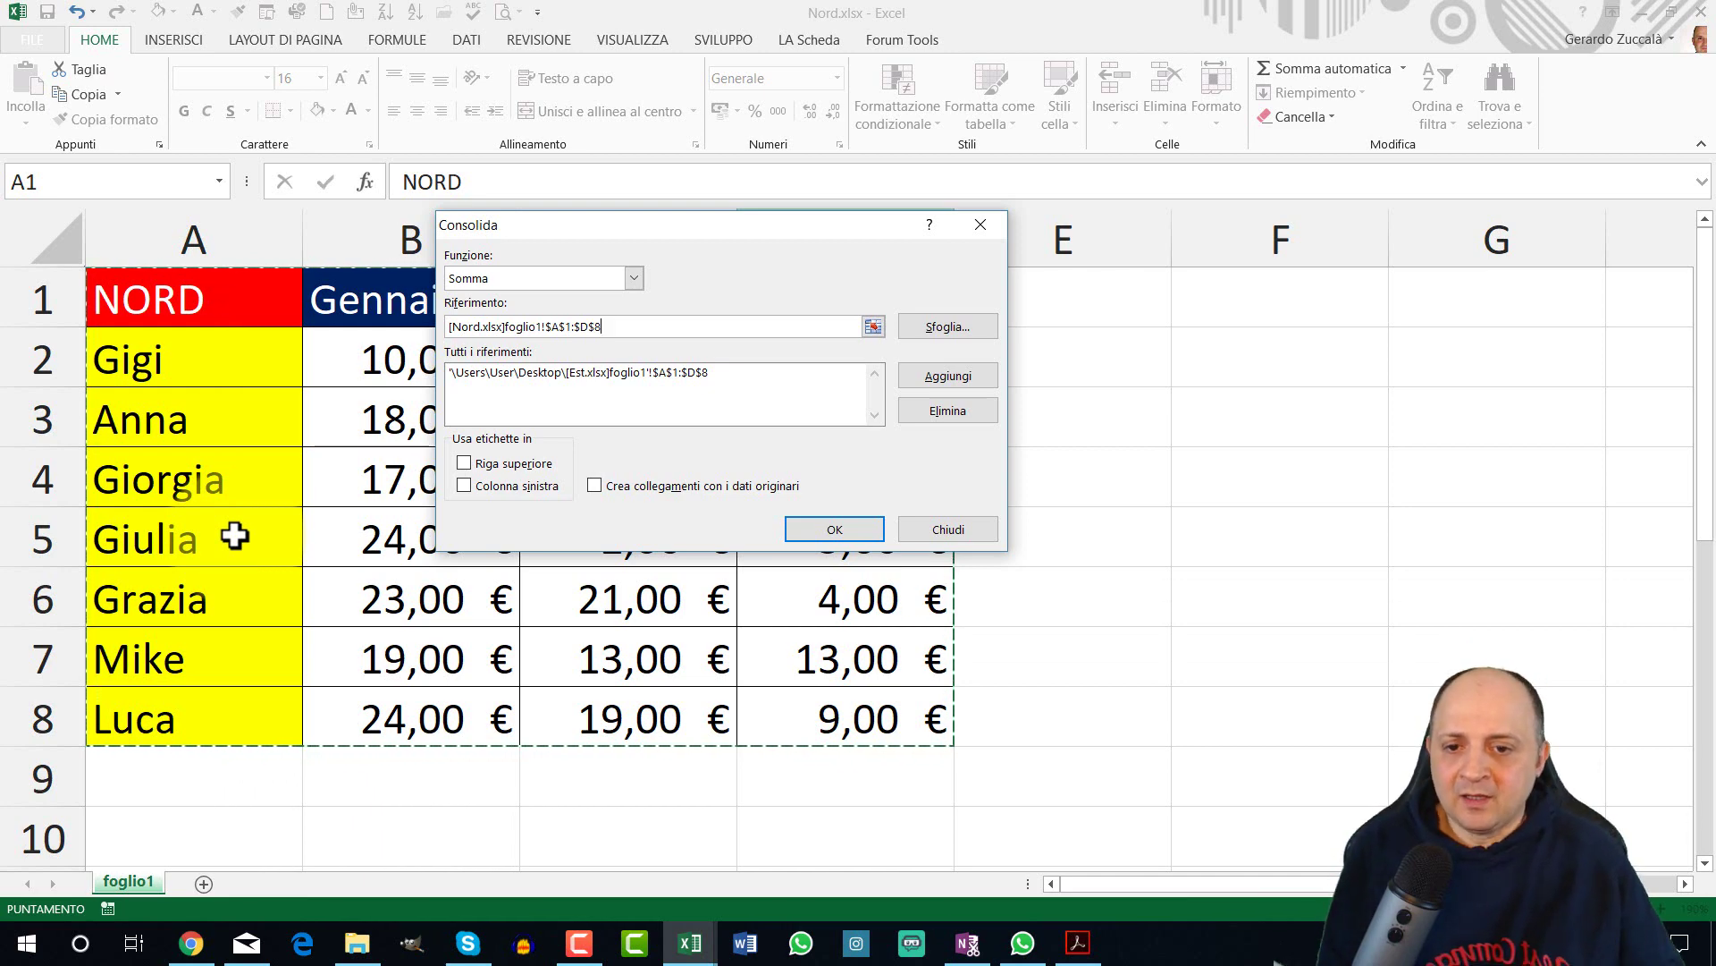
pyautogui.click(495, 395)
pyautogui.click(467, 413)
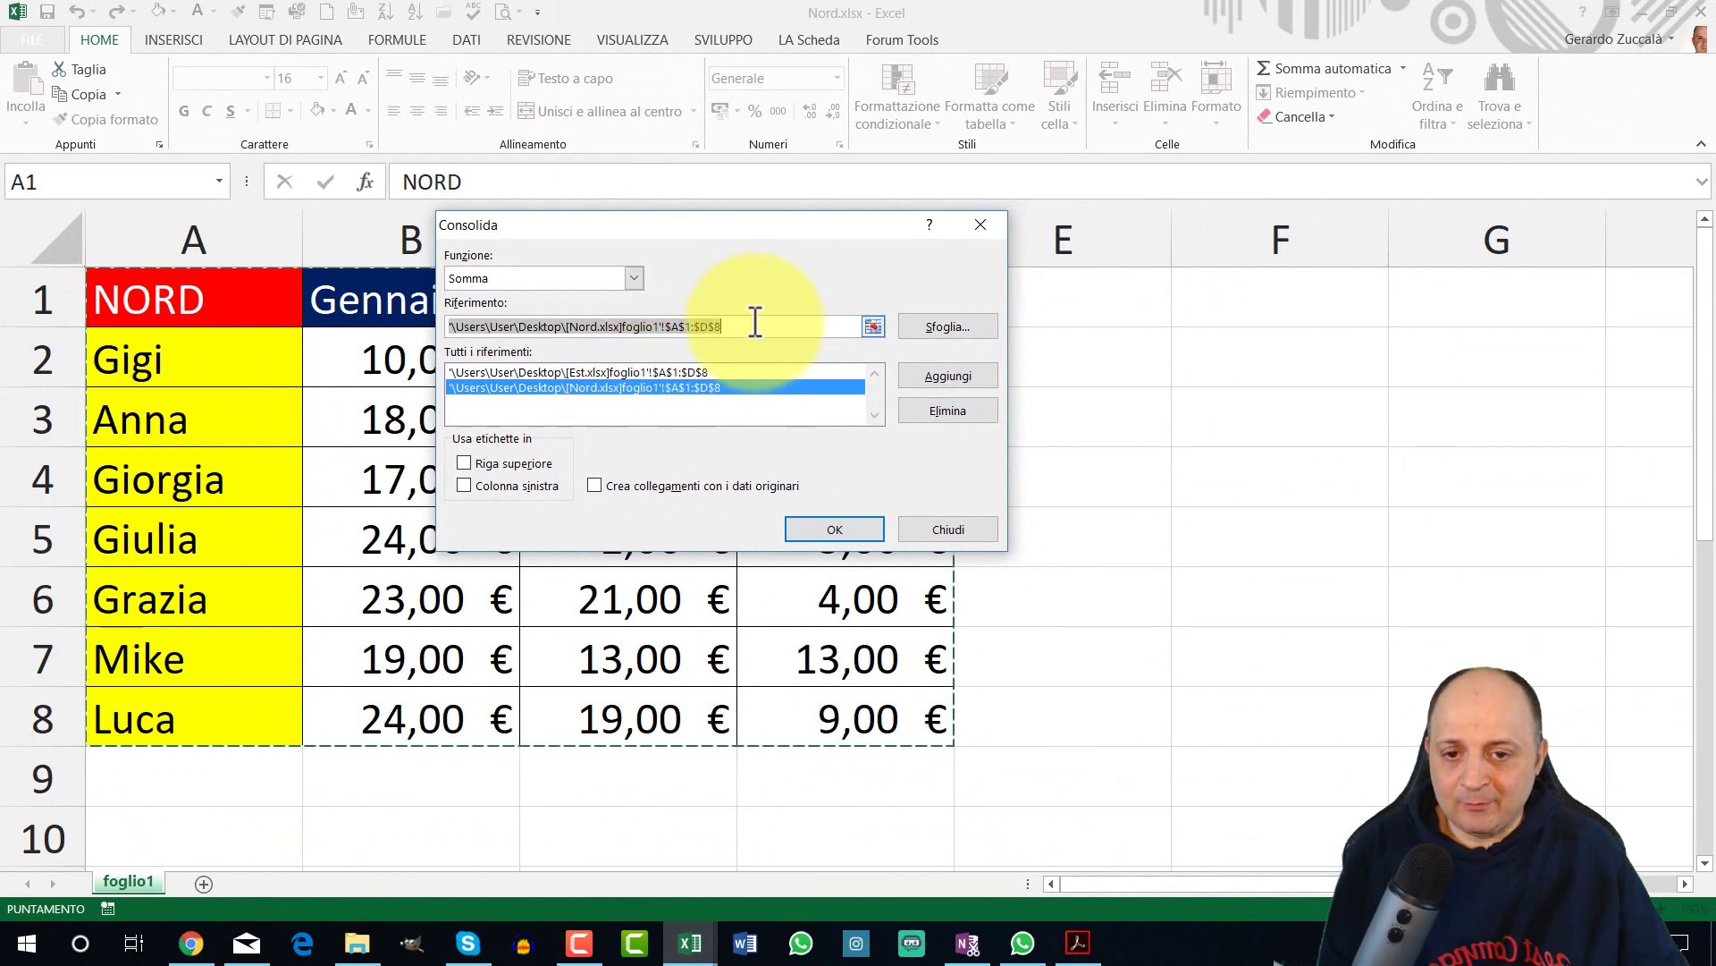
pyautogui.click(565, 324)
pyautogui.press('BackSpace')
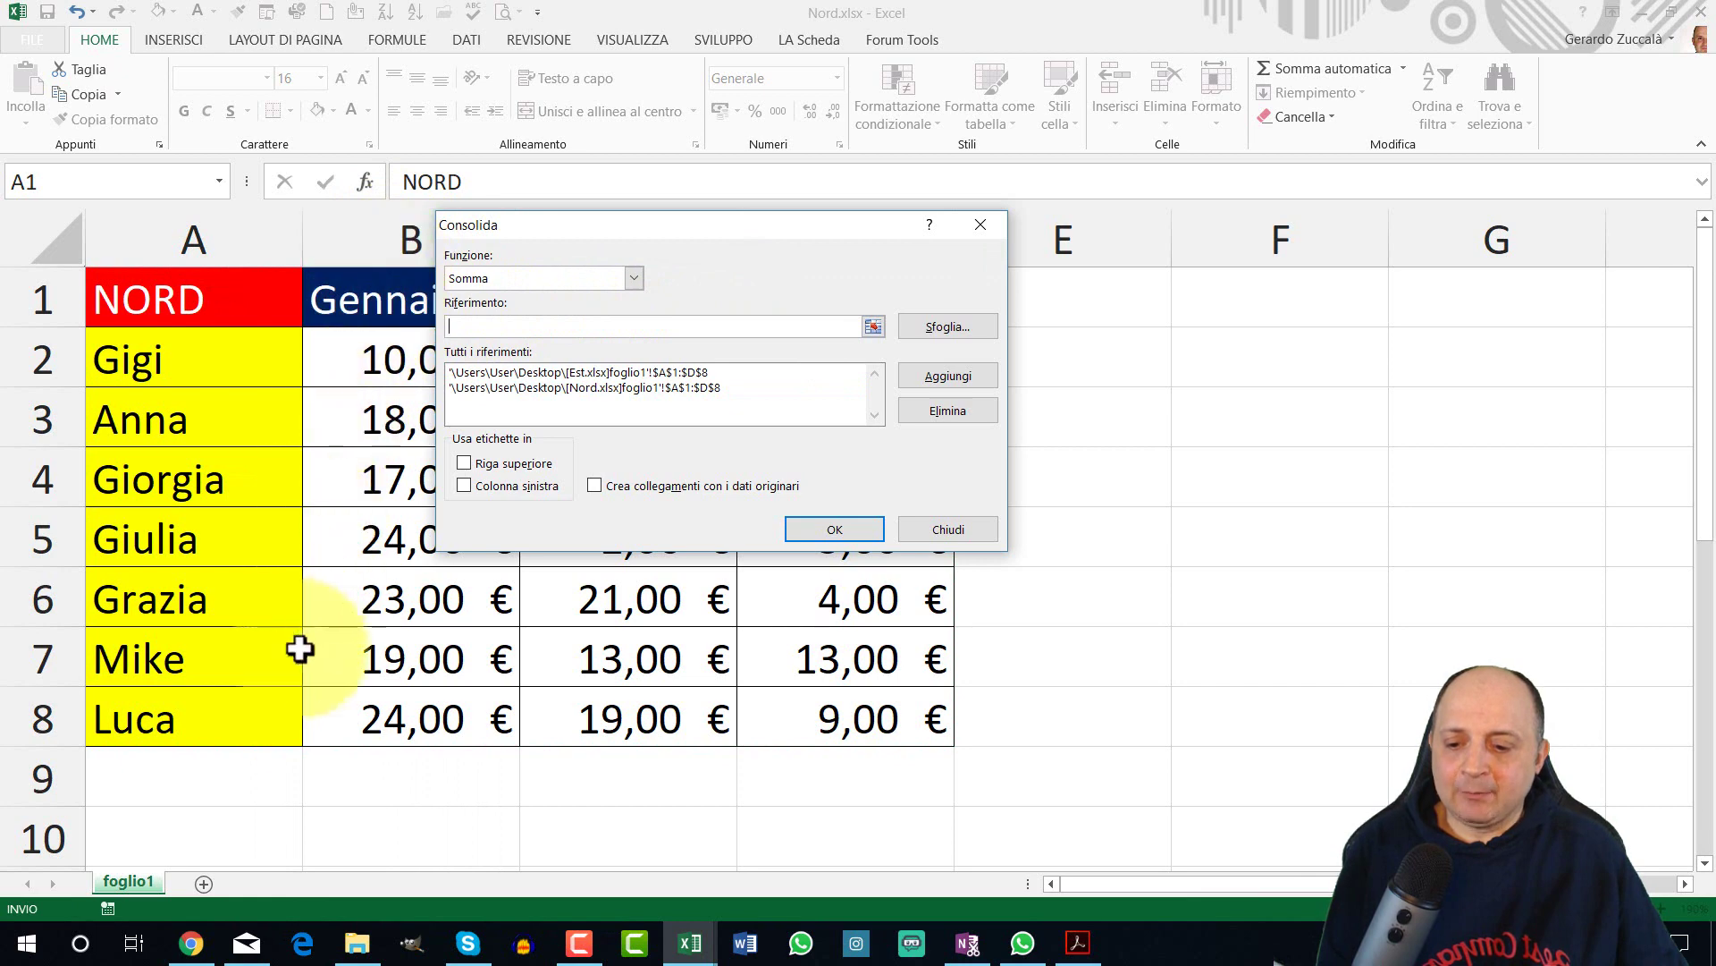
pyautogui.click(689, 943)
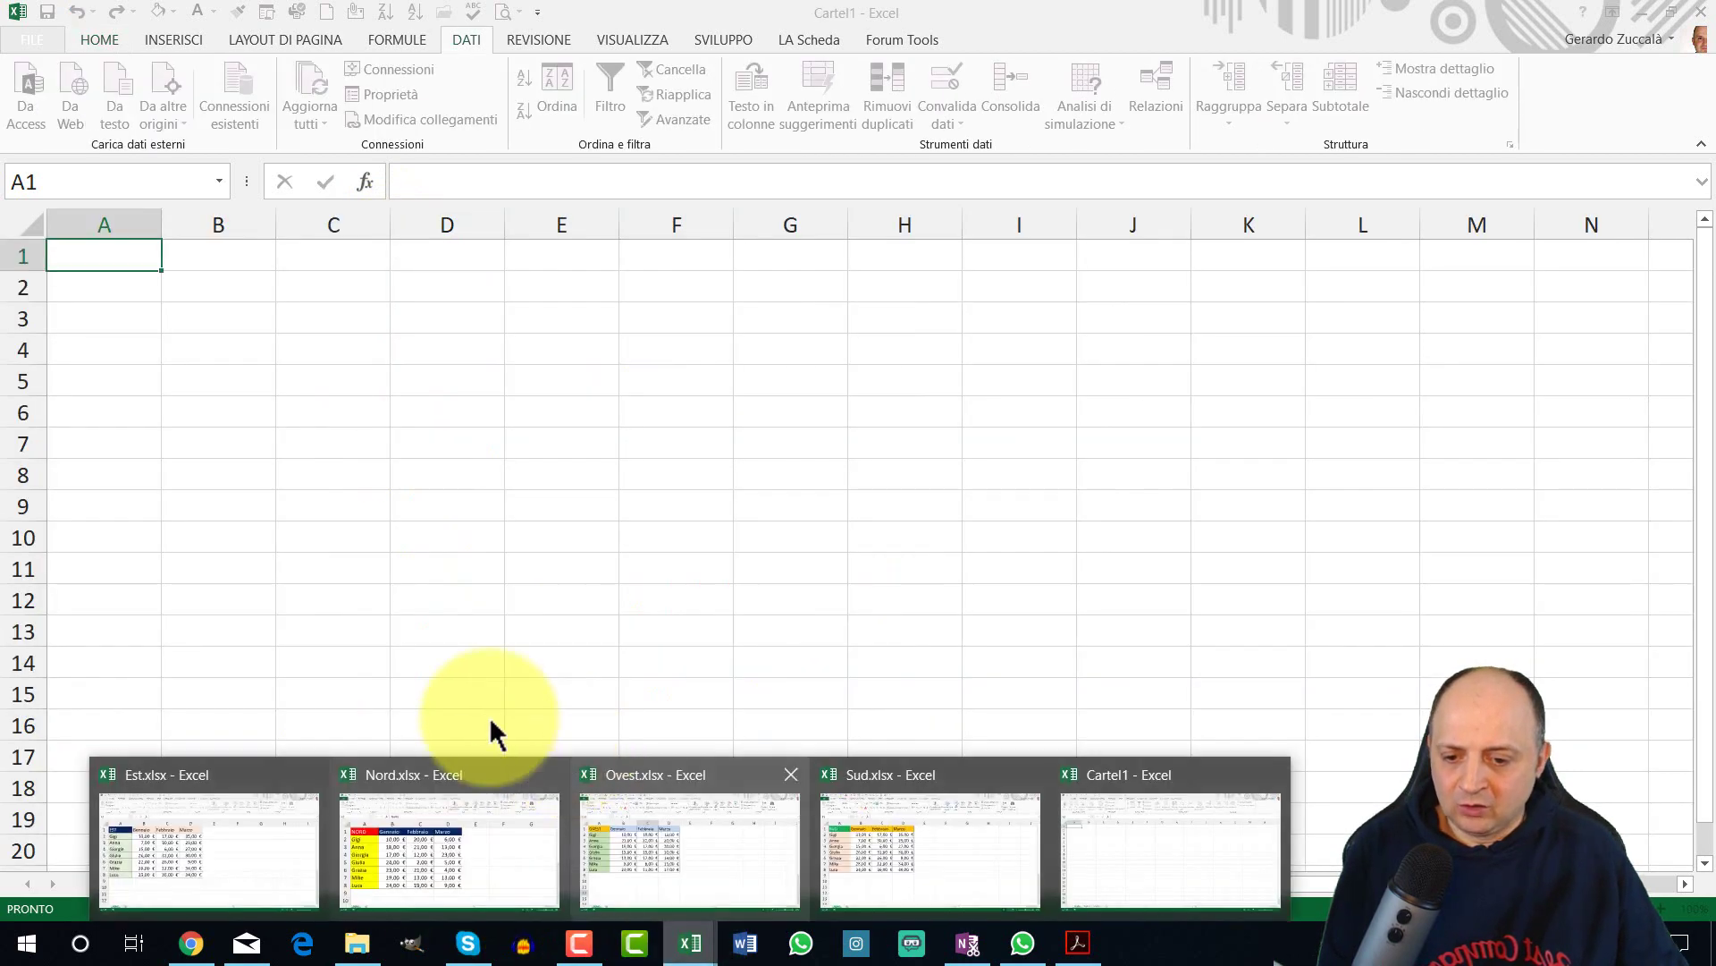
# - Add Ovest.xlsx A1:D8 as a source and clear the Riferimento box
pyautogui.click(689, 846)
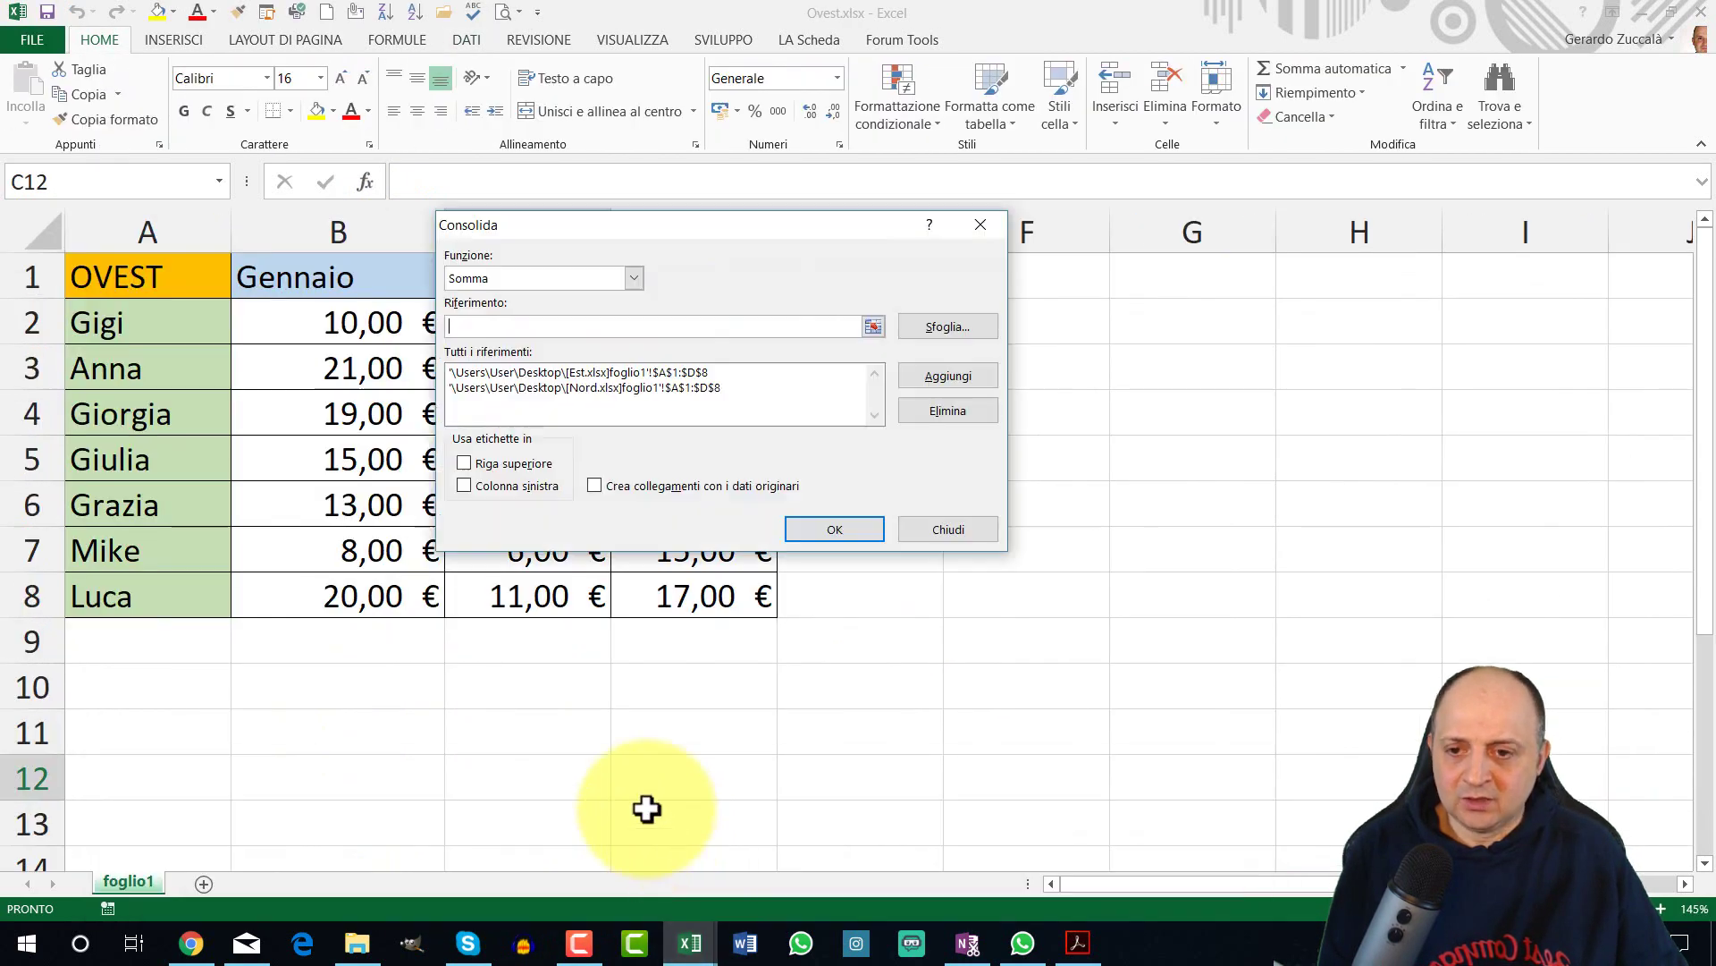
pyautogui.moveTo(136, 278); pyautogui.dragTo(686, 599)
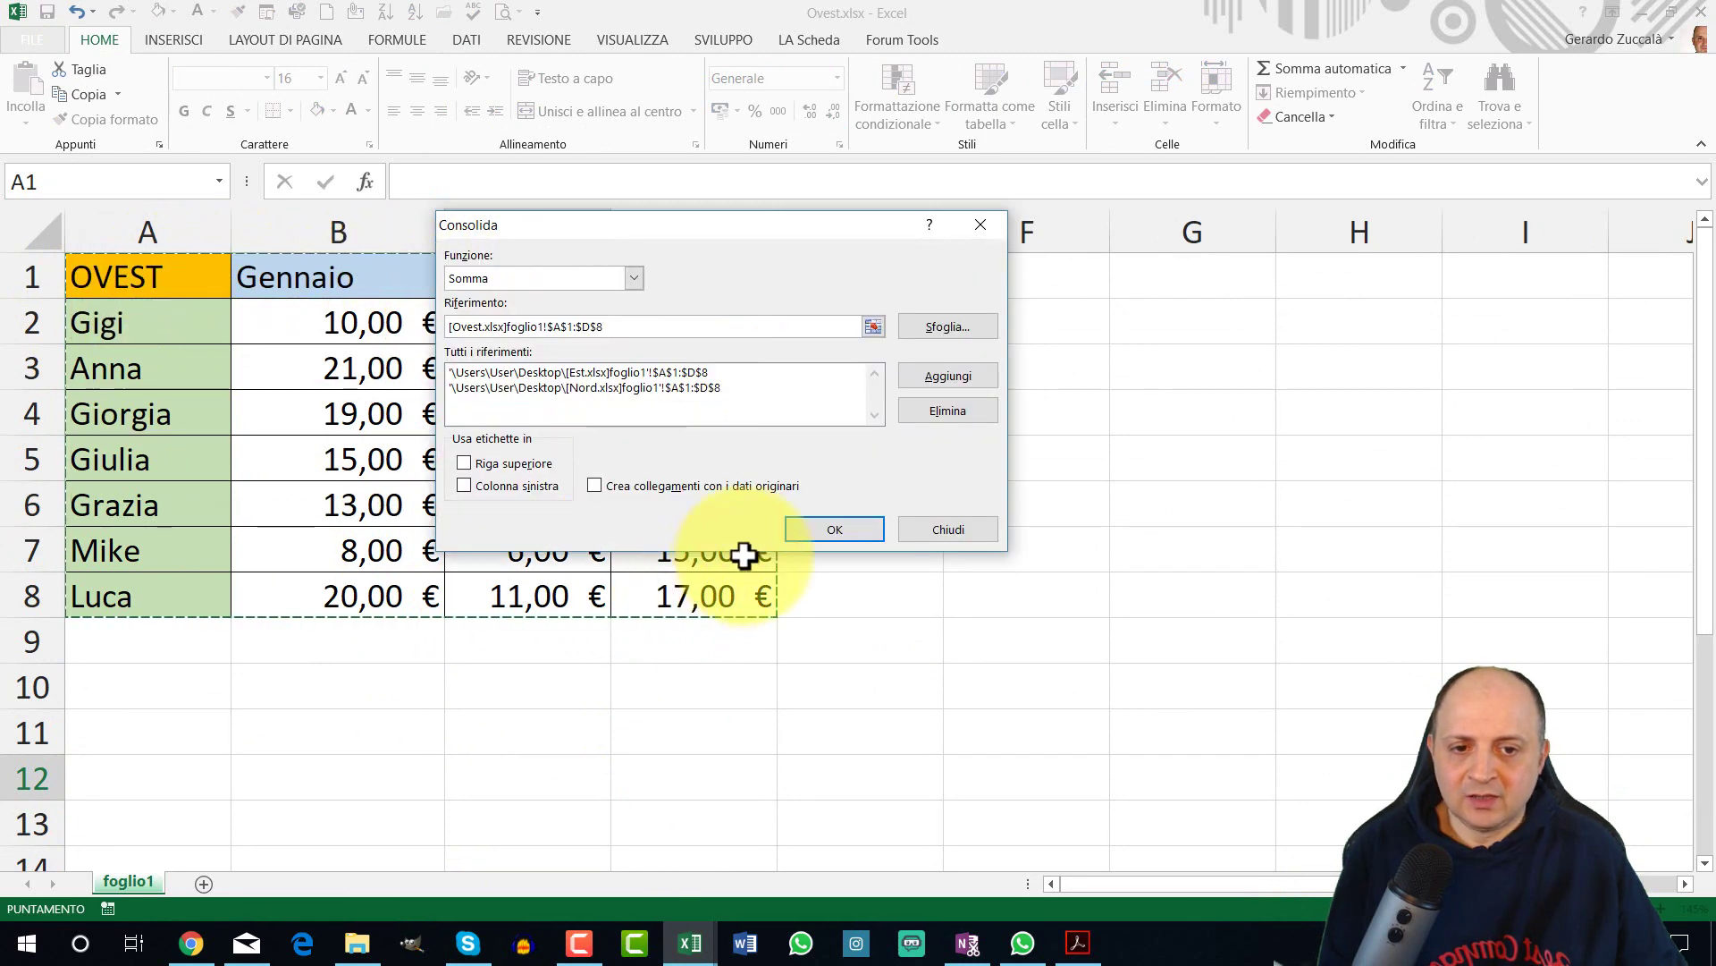
pyautogui.click(962, 375)
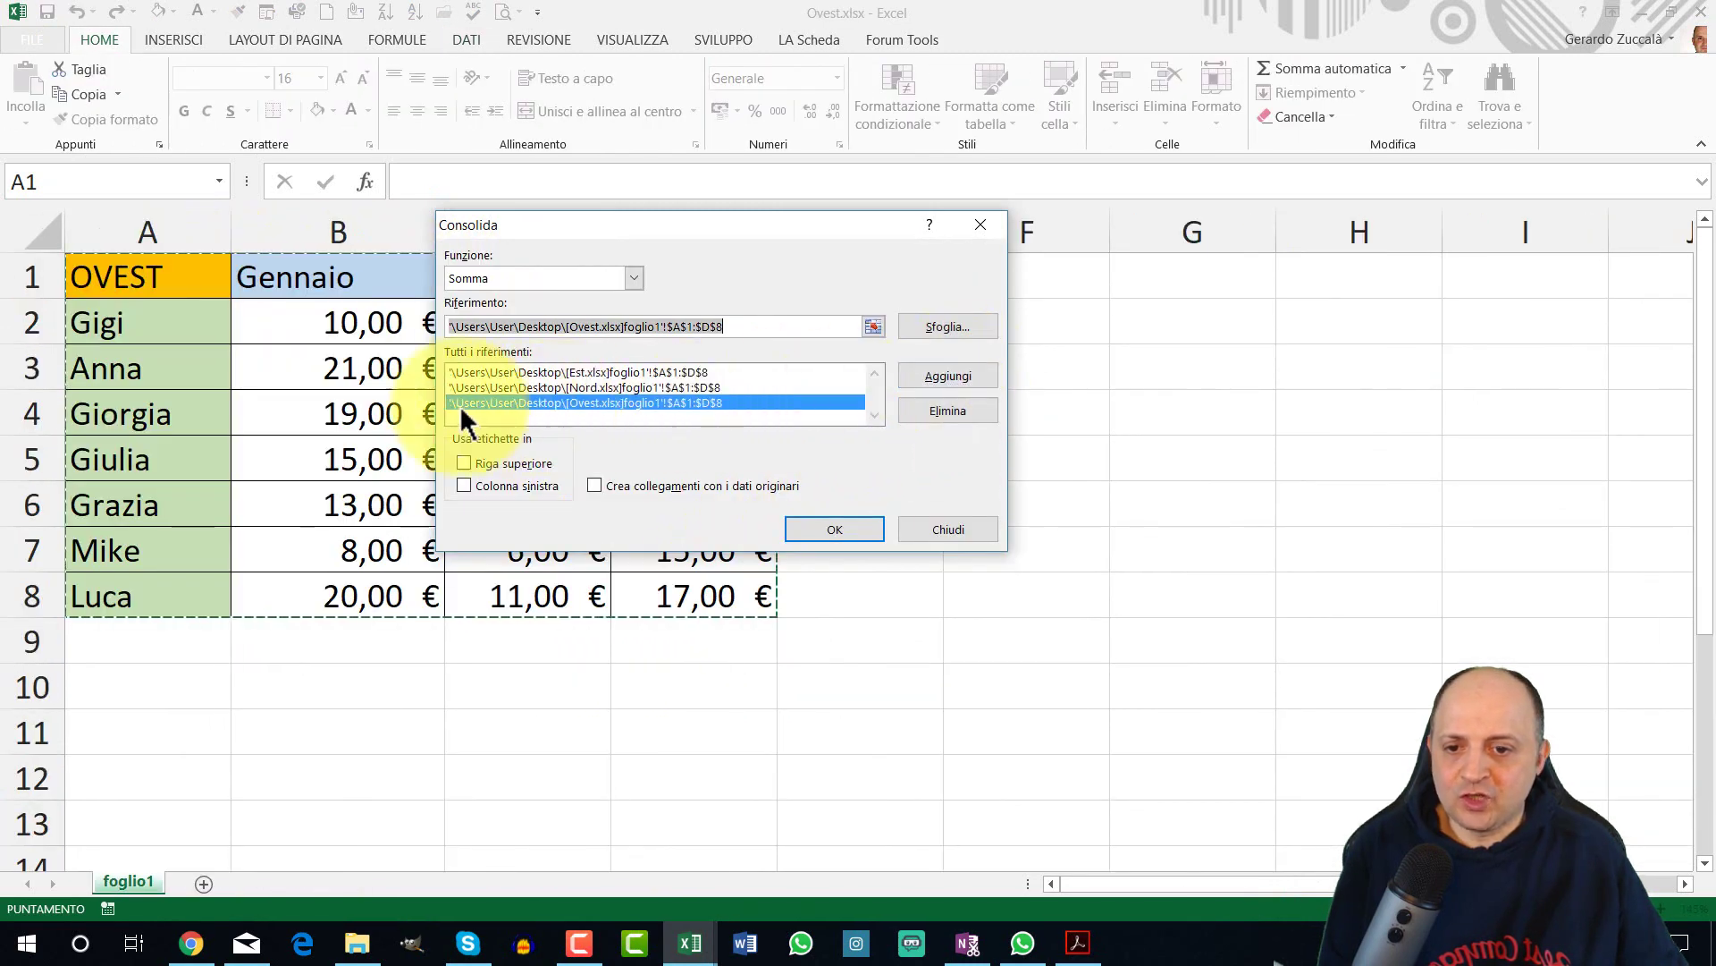
pyautogui.click(735, 327)
pyautogui.press('Delete')
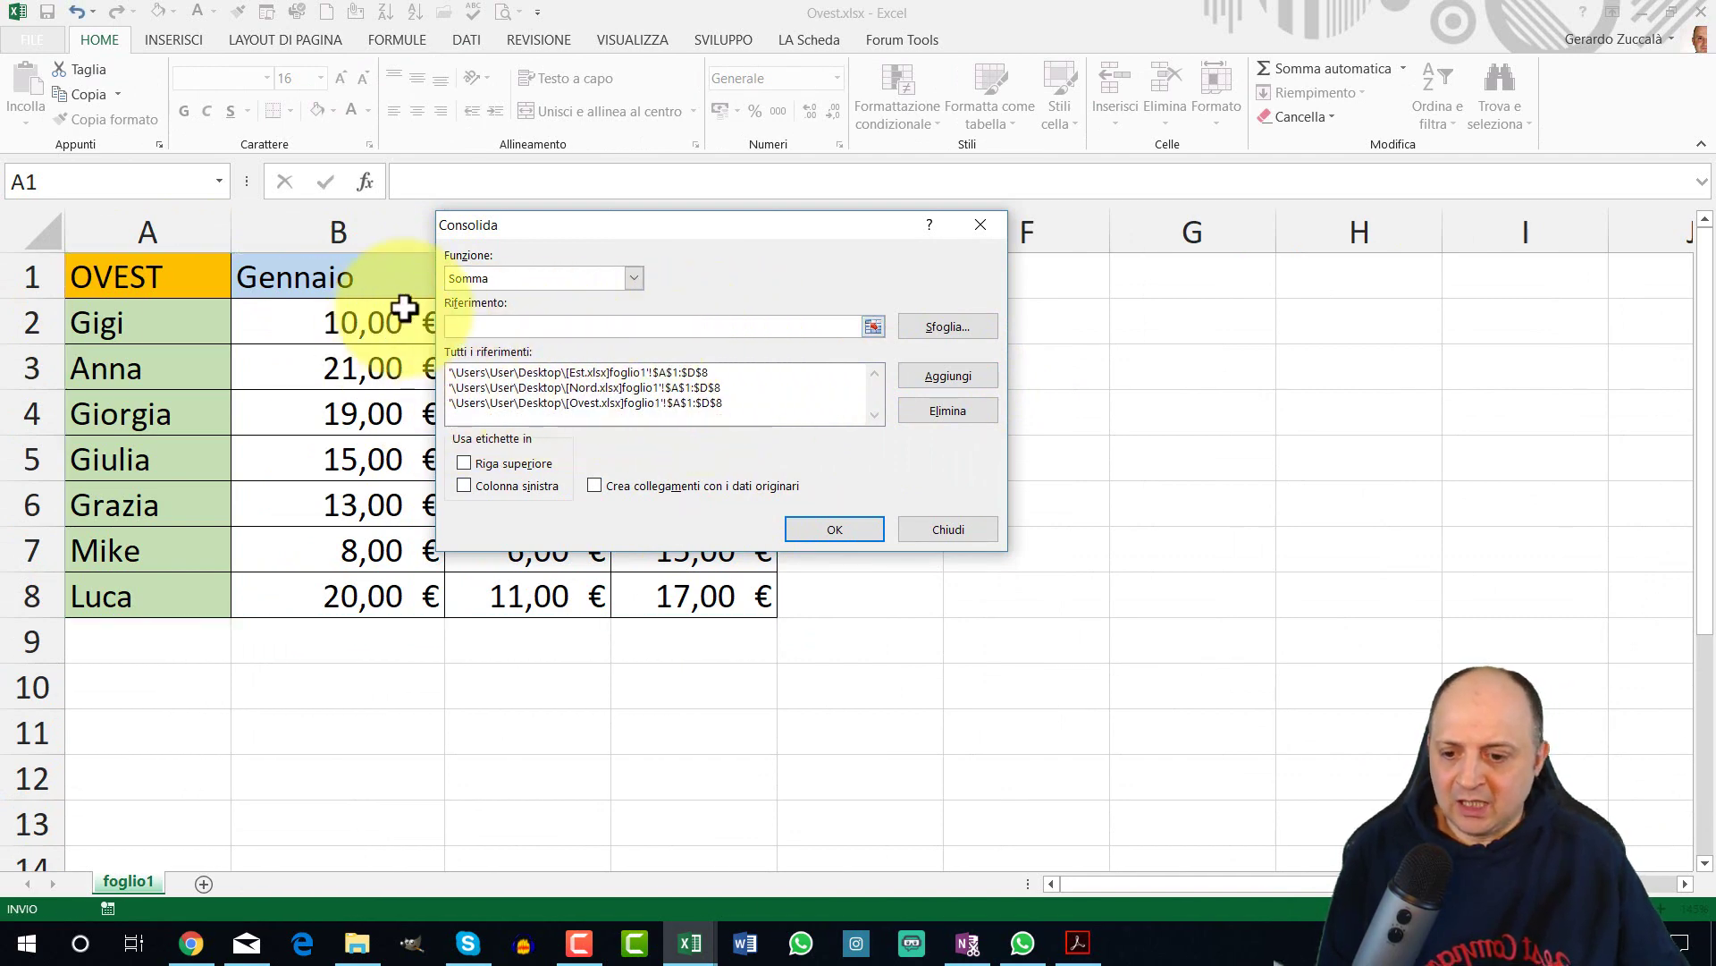
# - Add Sud.xlsx A1:D8 as the fourth source range
pyautogui.click(690, 942)
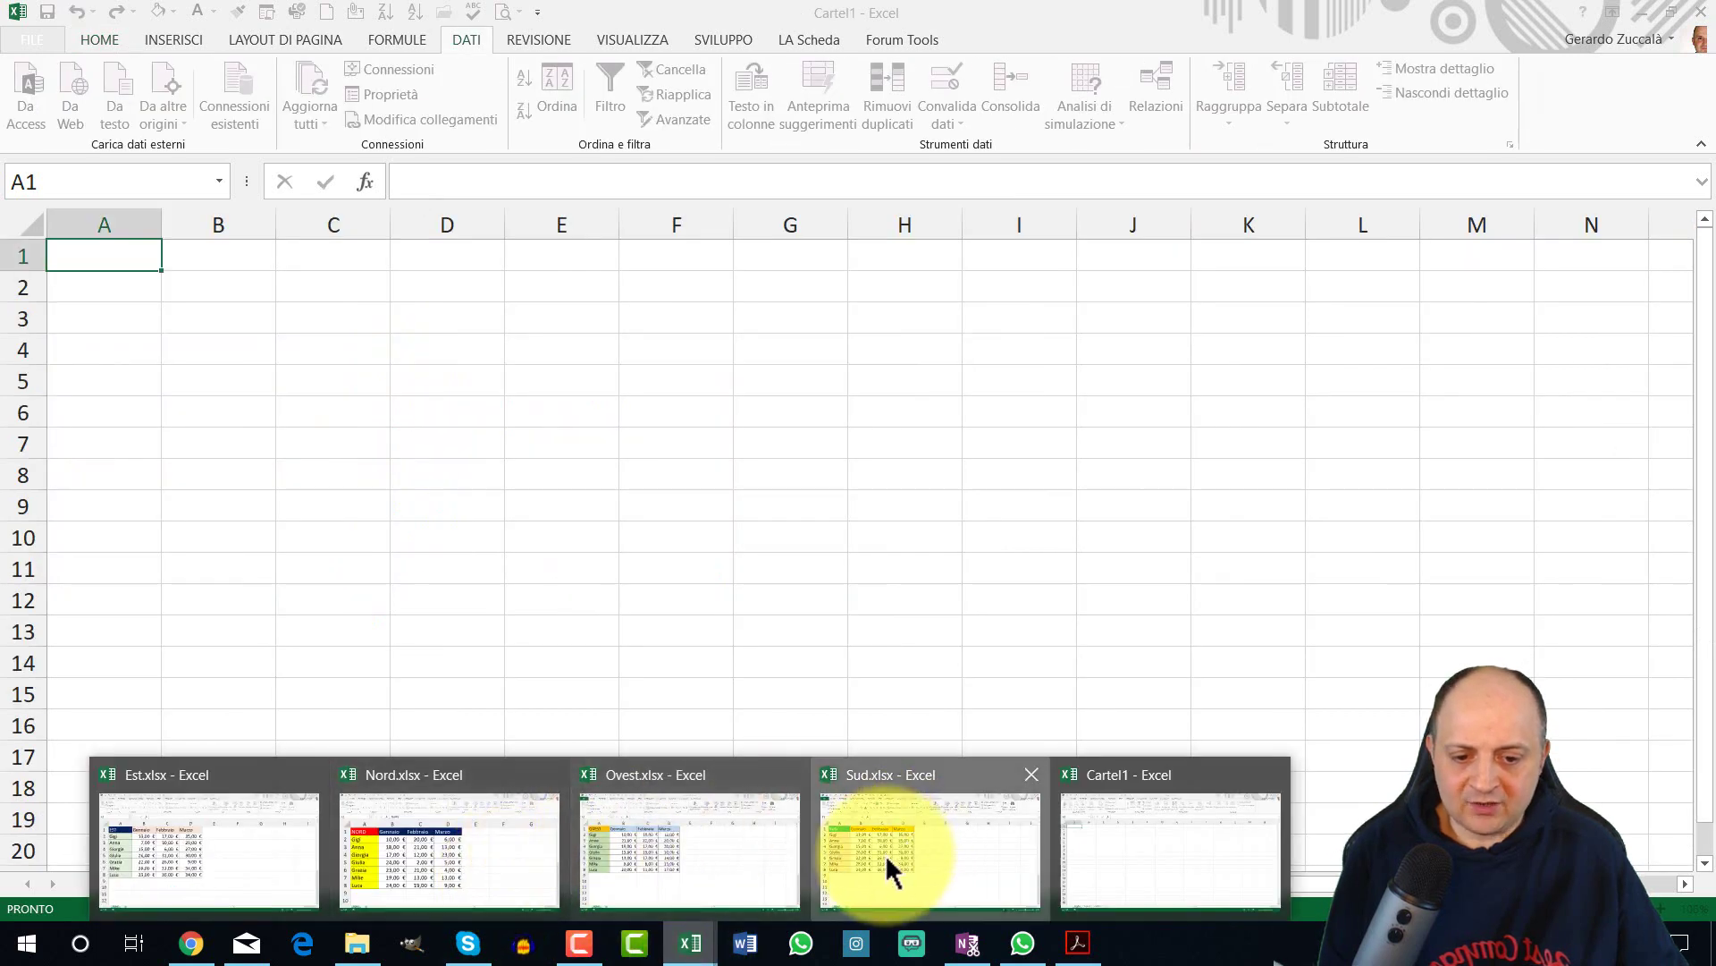
pyautogui.click(885, 855)
pyautogui.moveTo(127, 270); pyautogui.dragTo(623, 586)
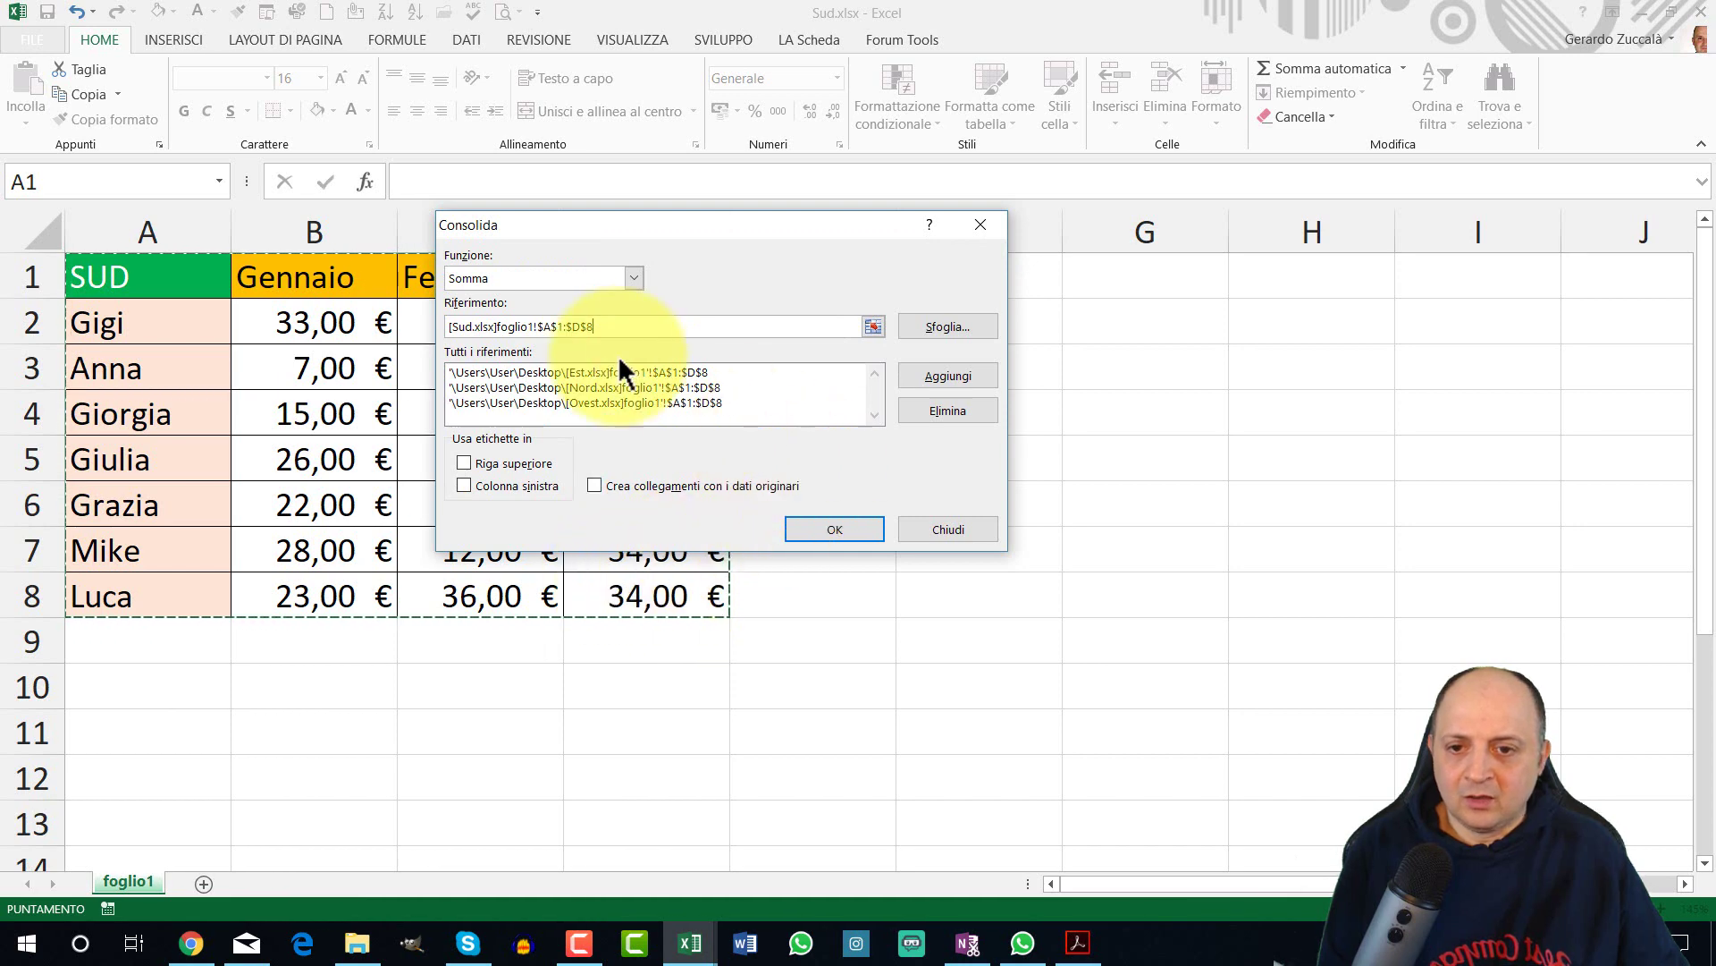
pyautogui.click(947, 376)
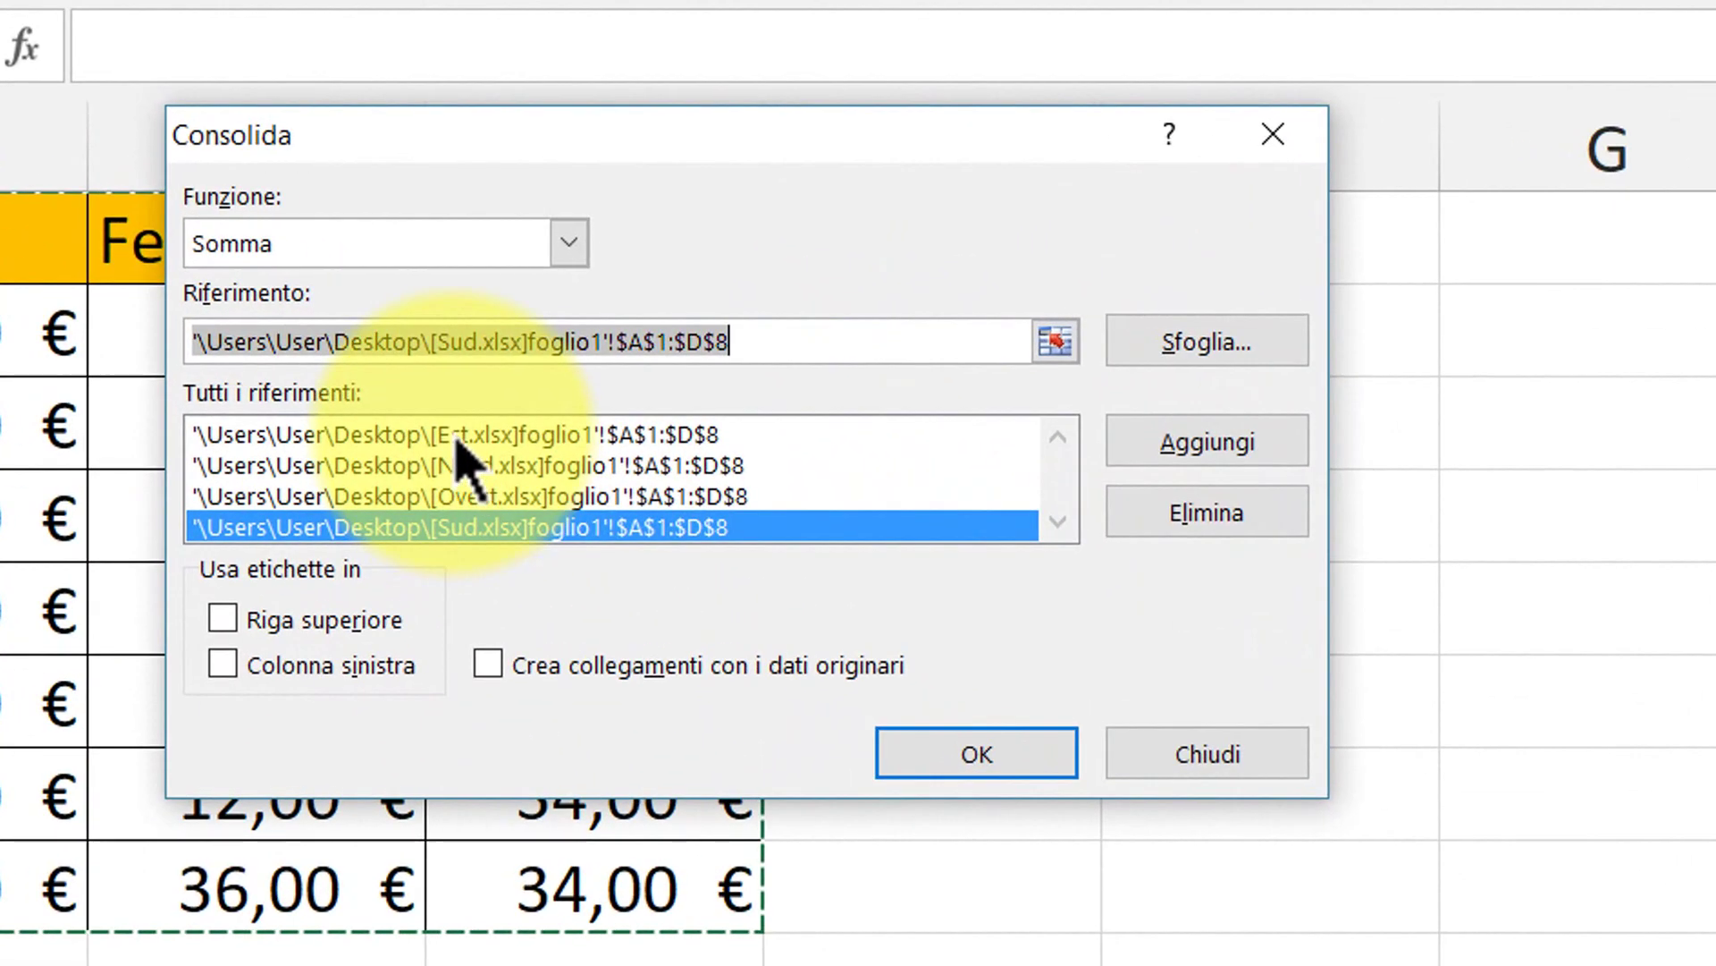
# - Consolidate with Riga superiore, Colonna sinistra and Crea collegamenti con i dati originari ticked
pyautogui.click(224, 619)
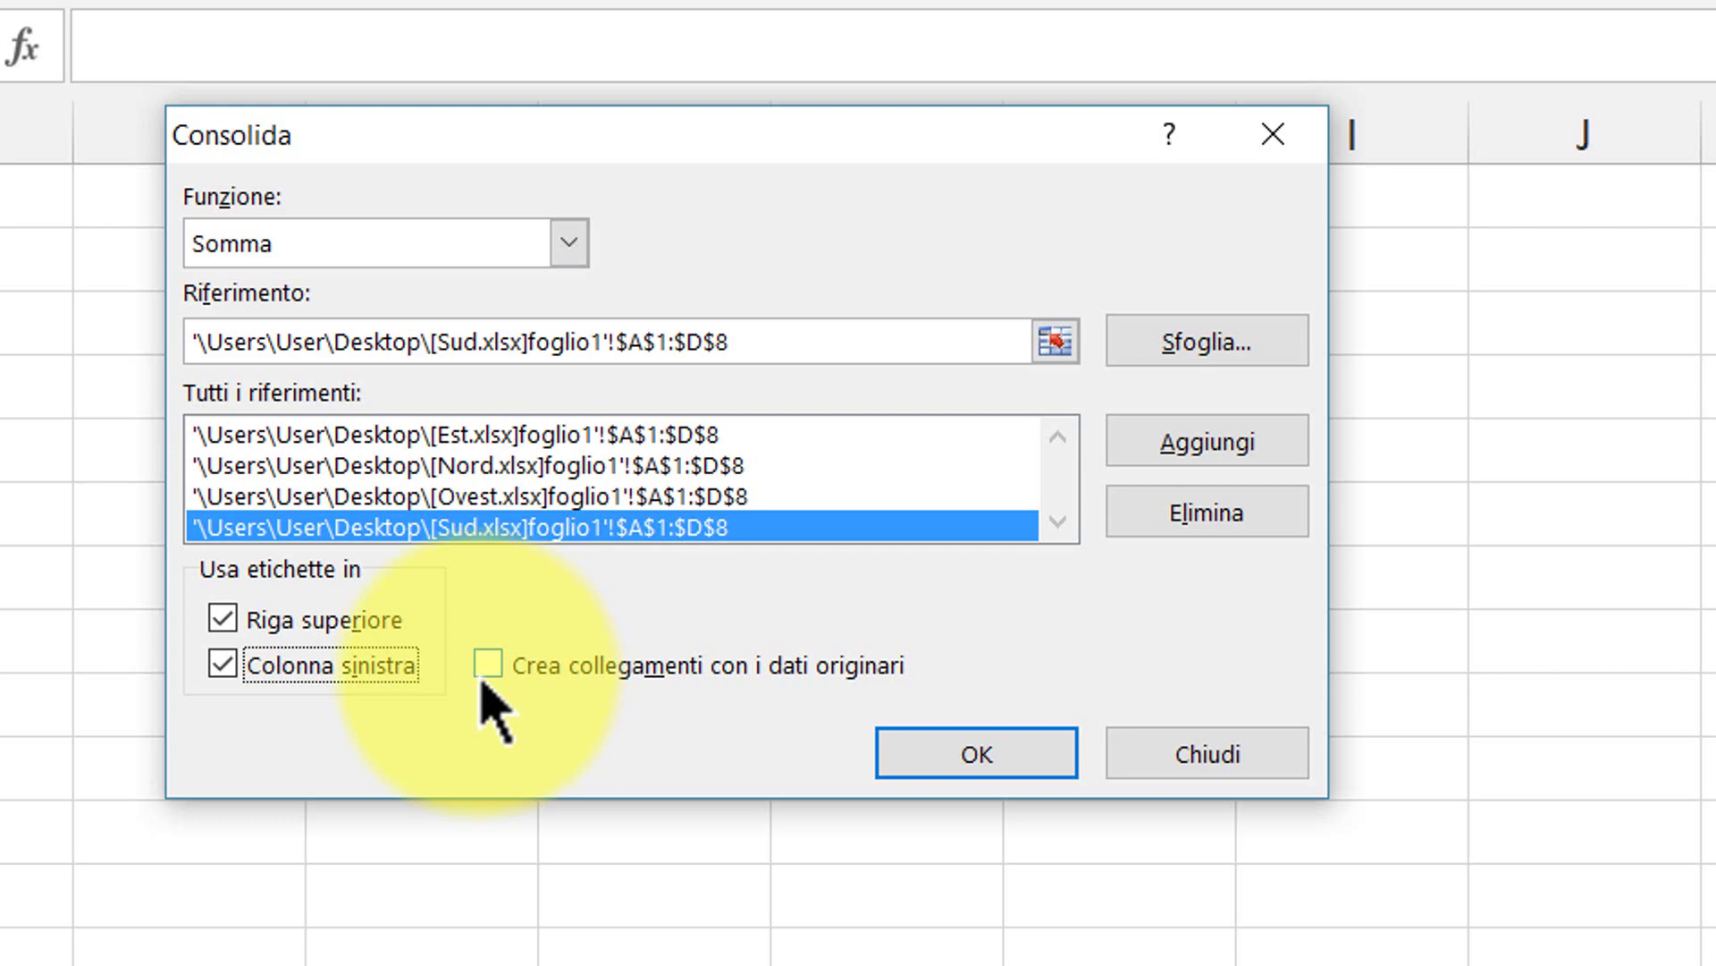
pyautogui.click(487, 668)
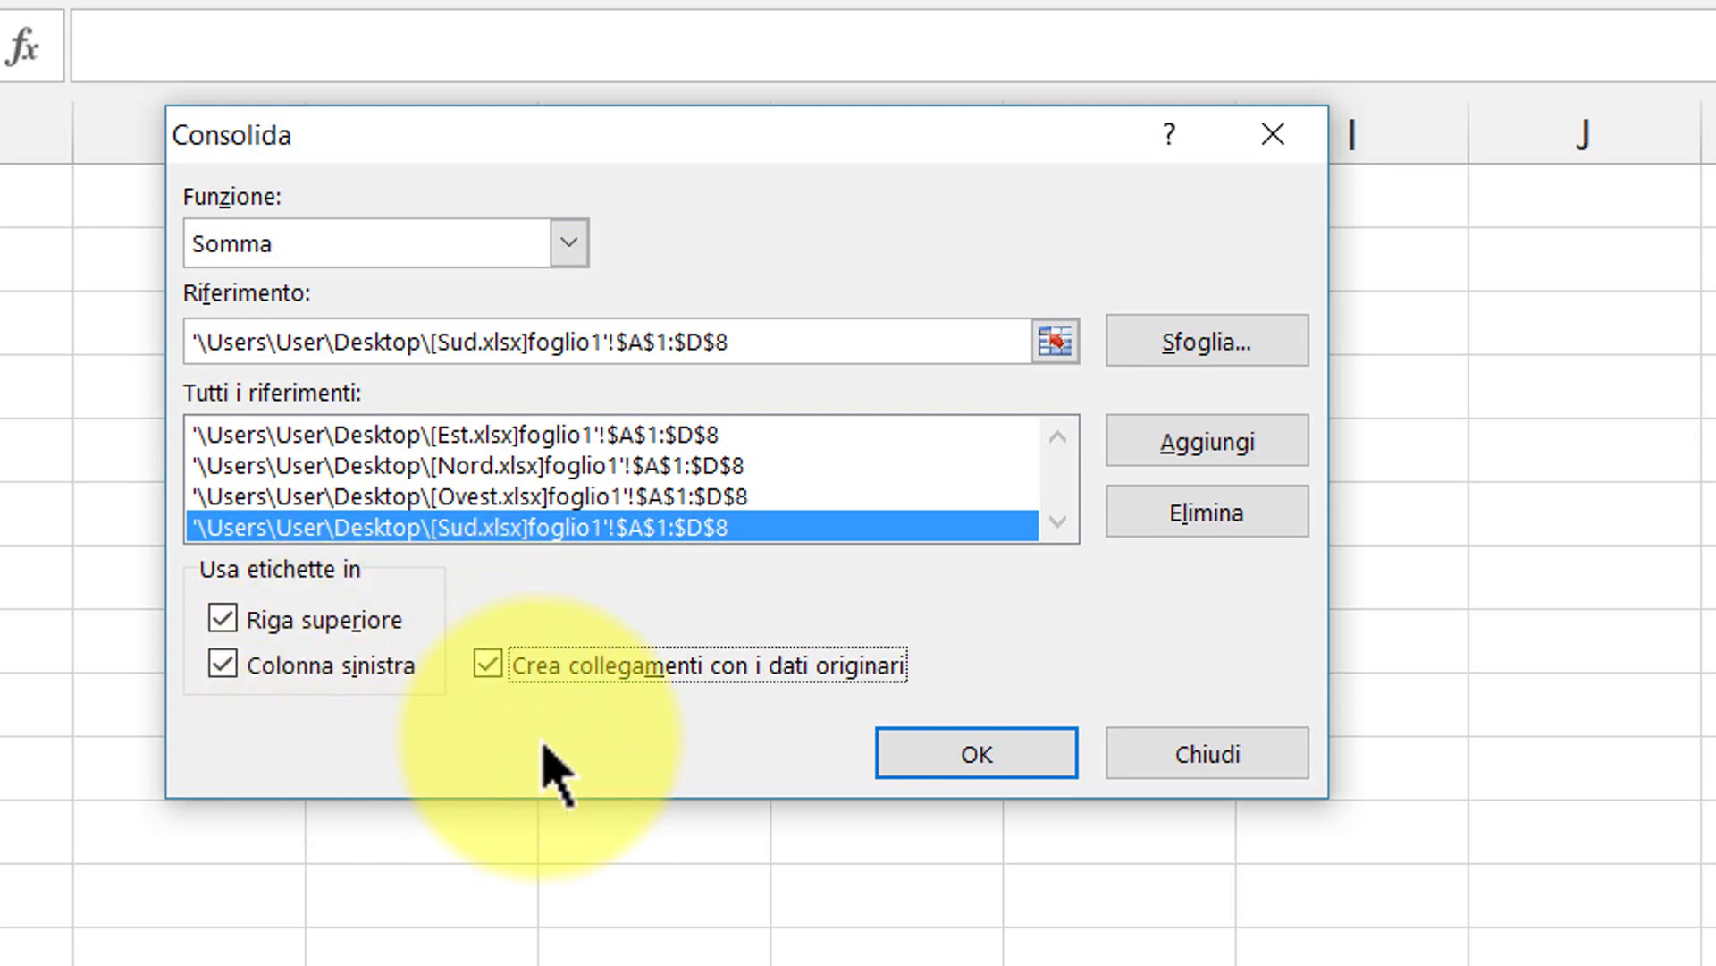
pyautogui.click(954, 756)
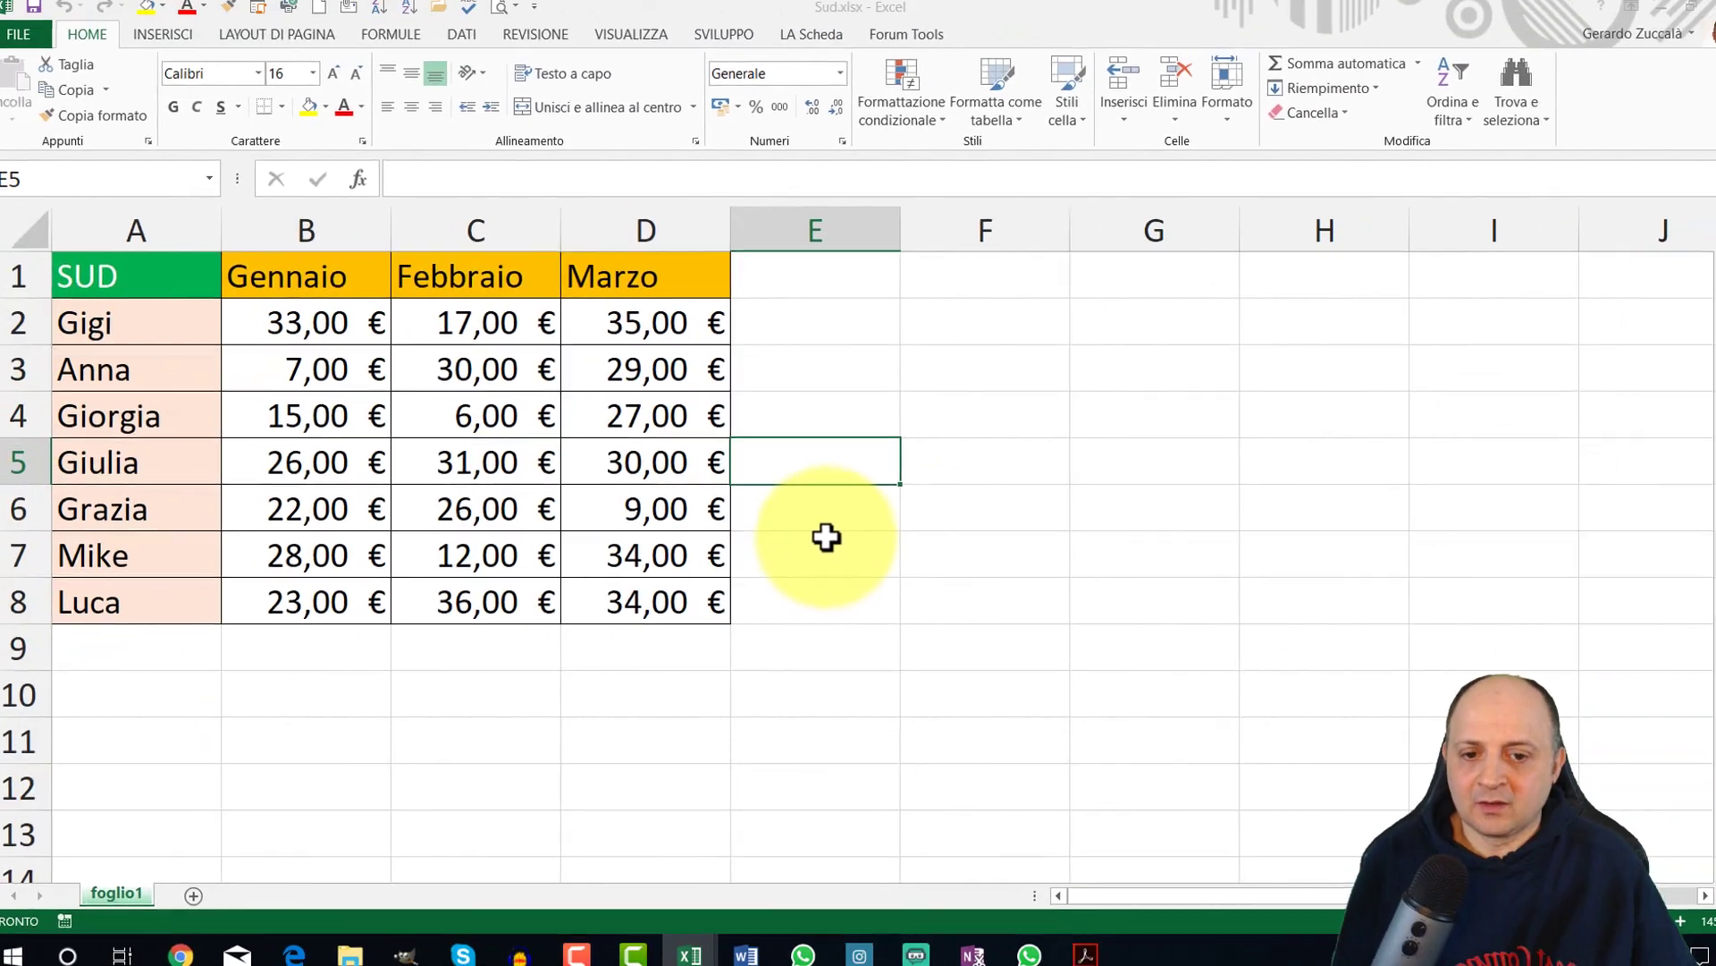
pyautogui.moveTo(690, 943)
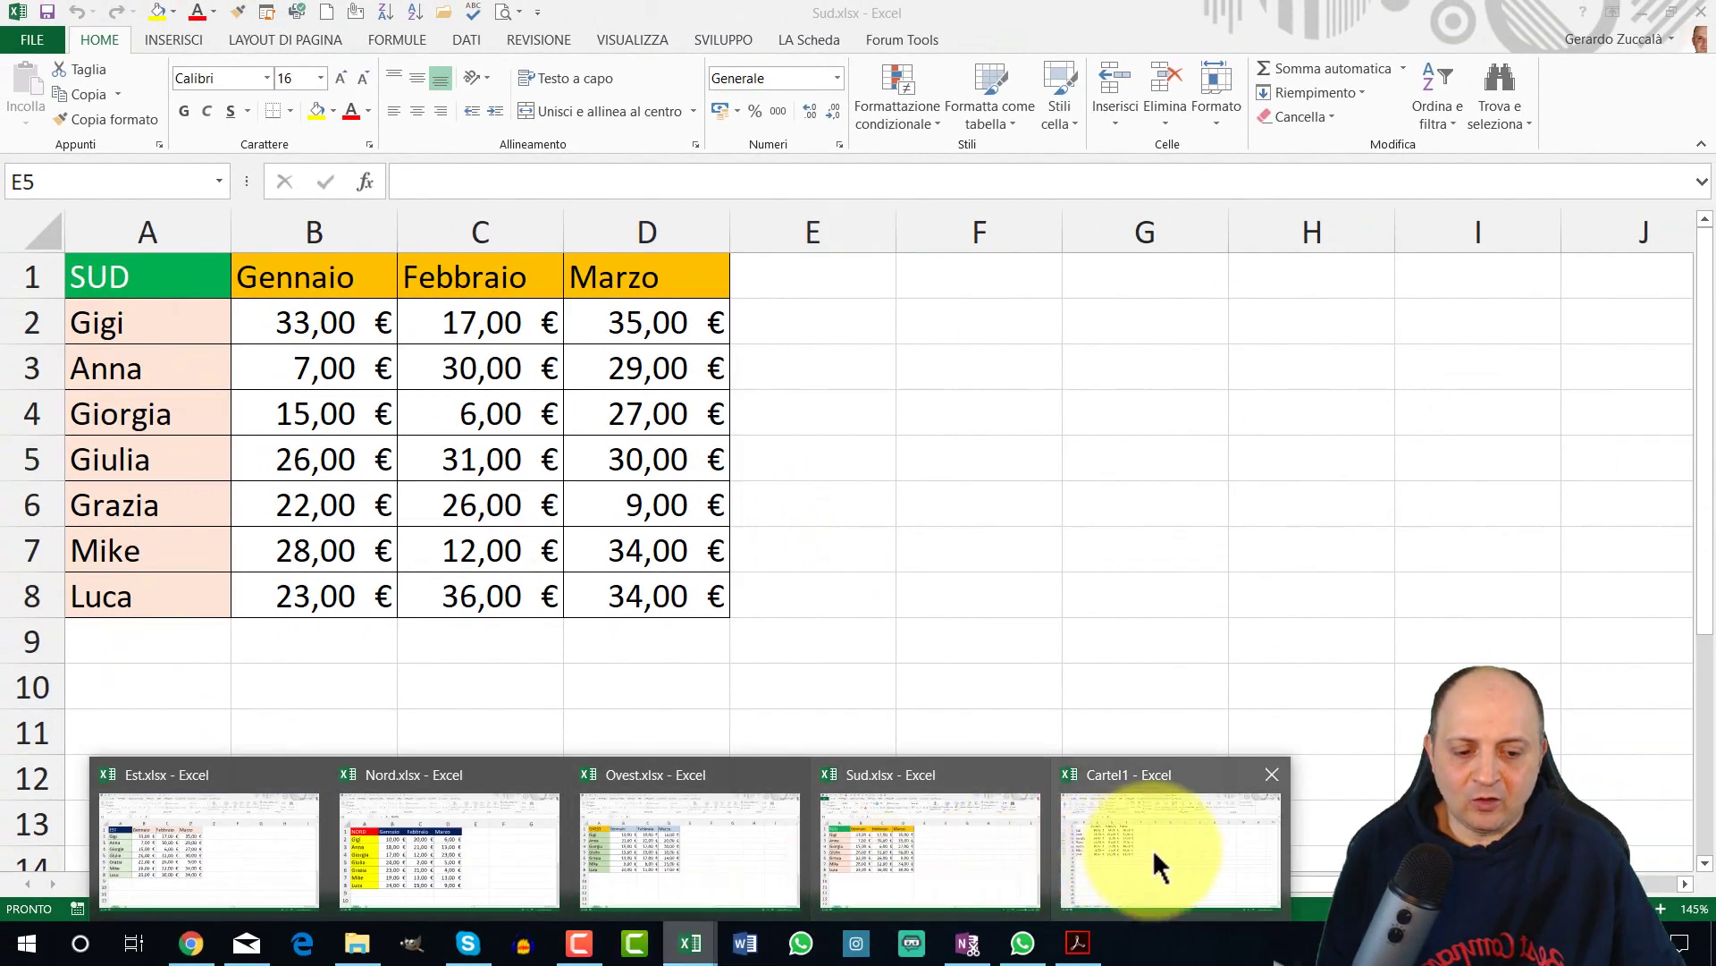
pyautogui.click(1154, 862)
# - In Cartel1, expand and collapse the outline to show Gigi's Est, Nord, Ovest and Sud rows
pyautogui.click(733, 430)
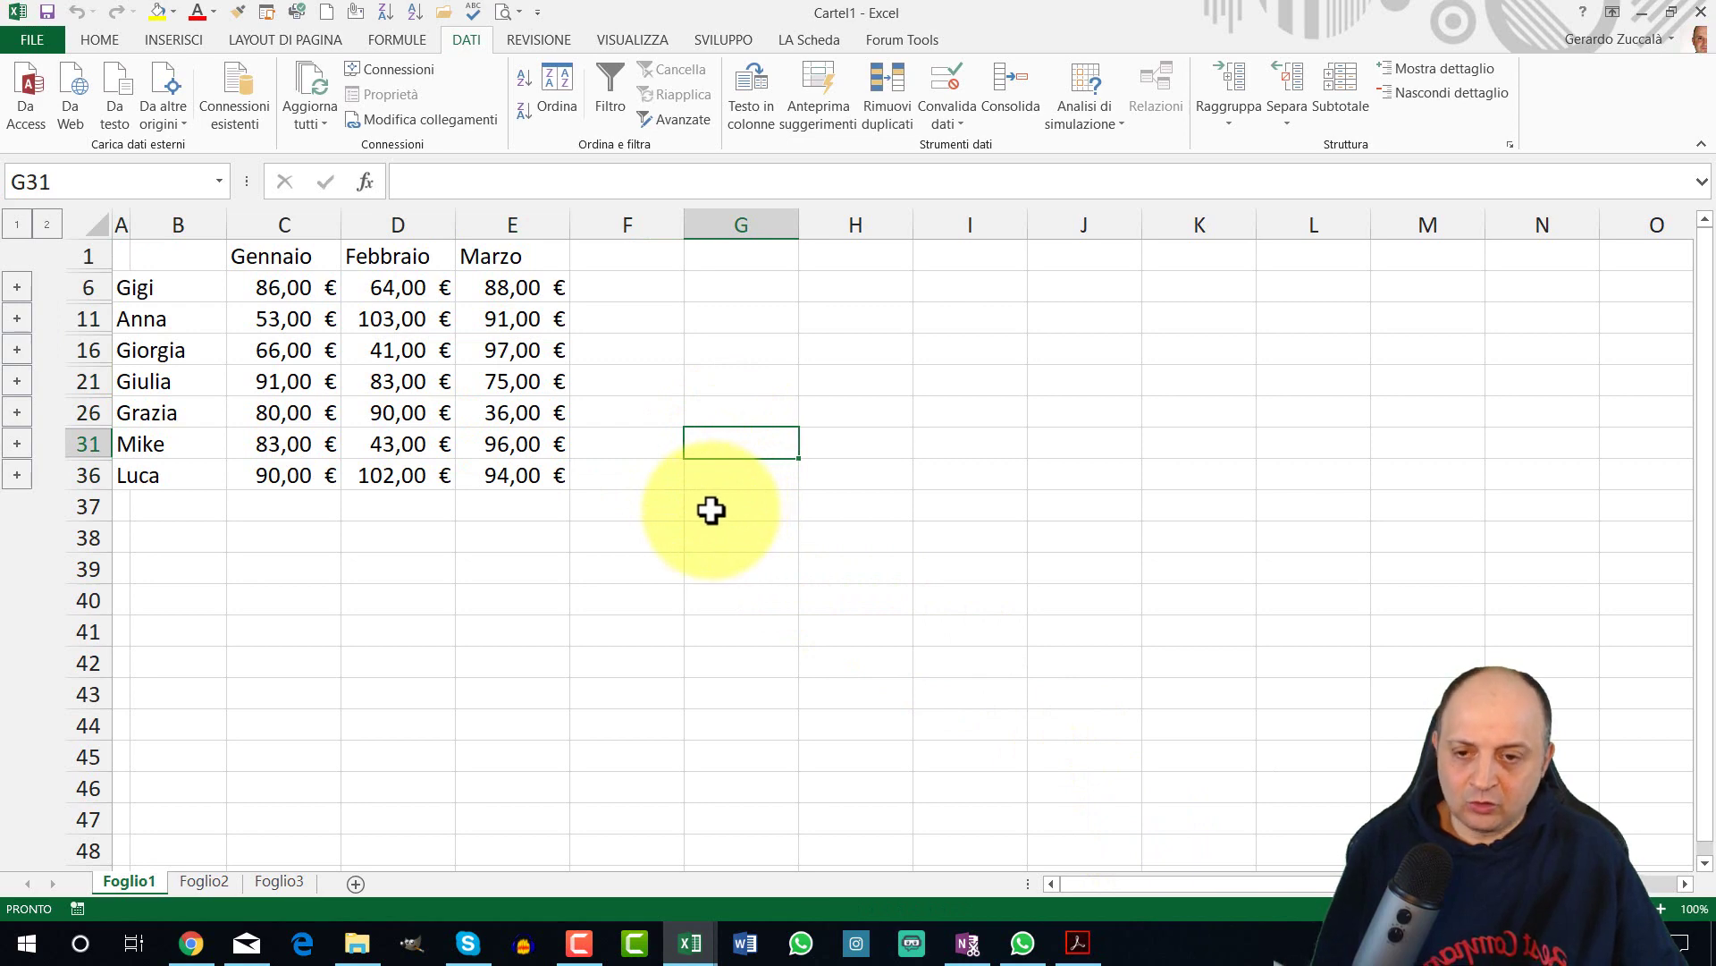
pyautogui.scroll(2, 698, 517)
pyautogui.scroll(2, 693, 518)
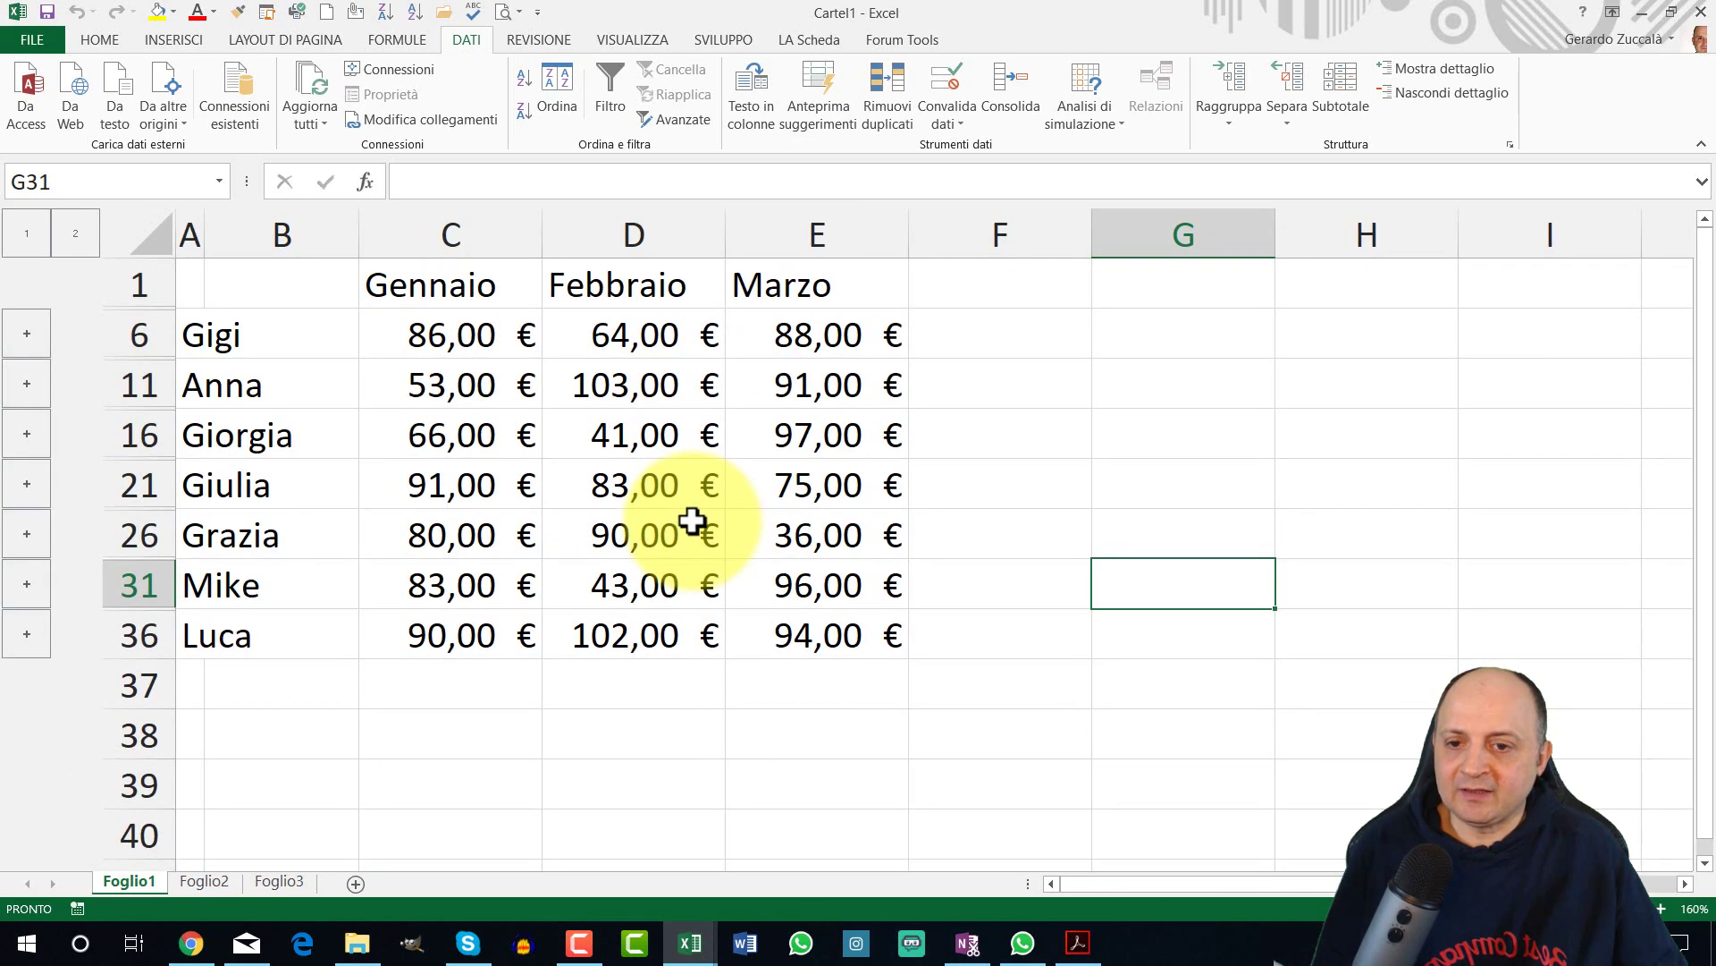
pyautogui.scroll(-1, 688, 517)
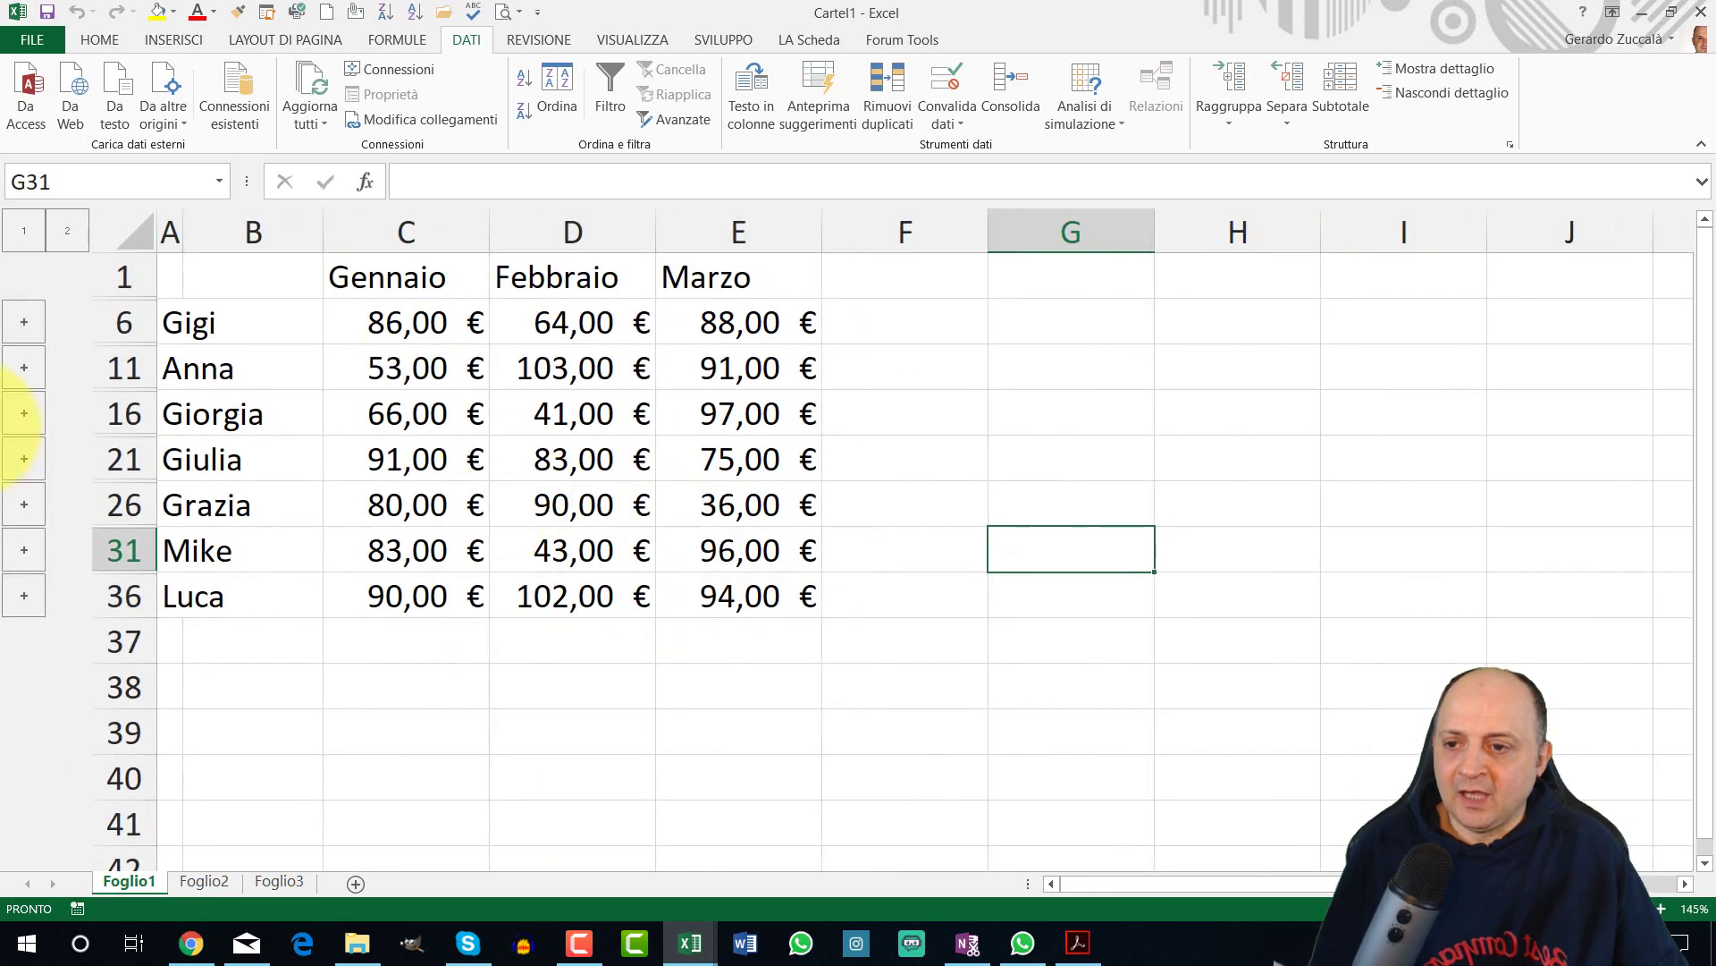
pyautogui.click(24, 324)
pyautogui.click(23, 234)
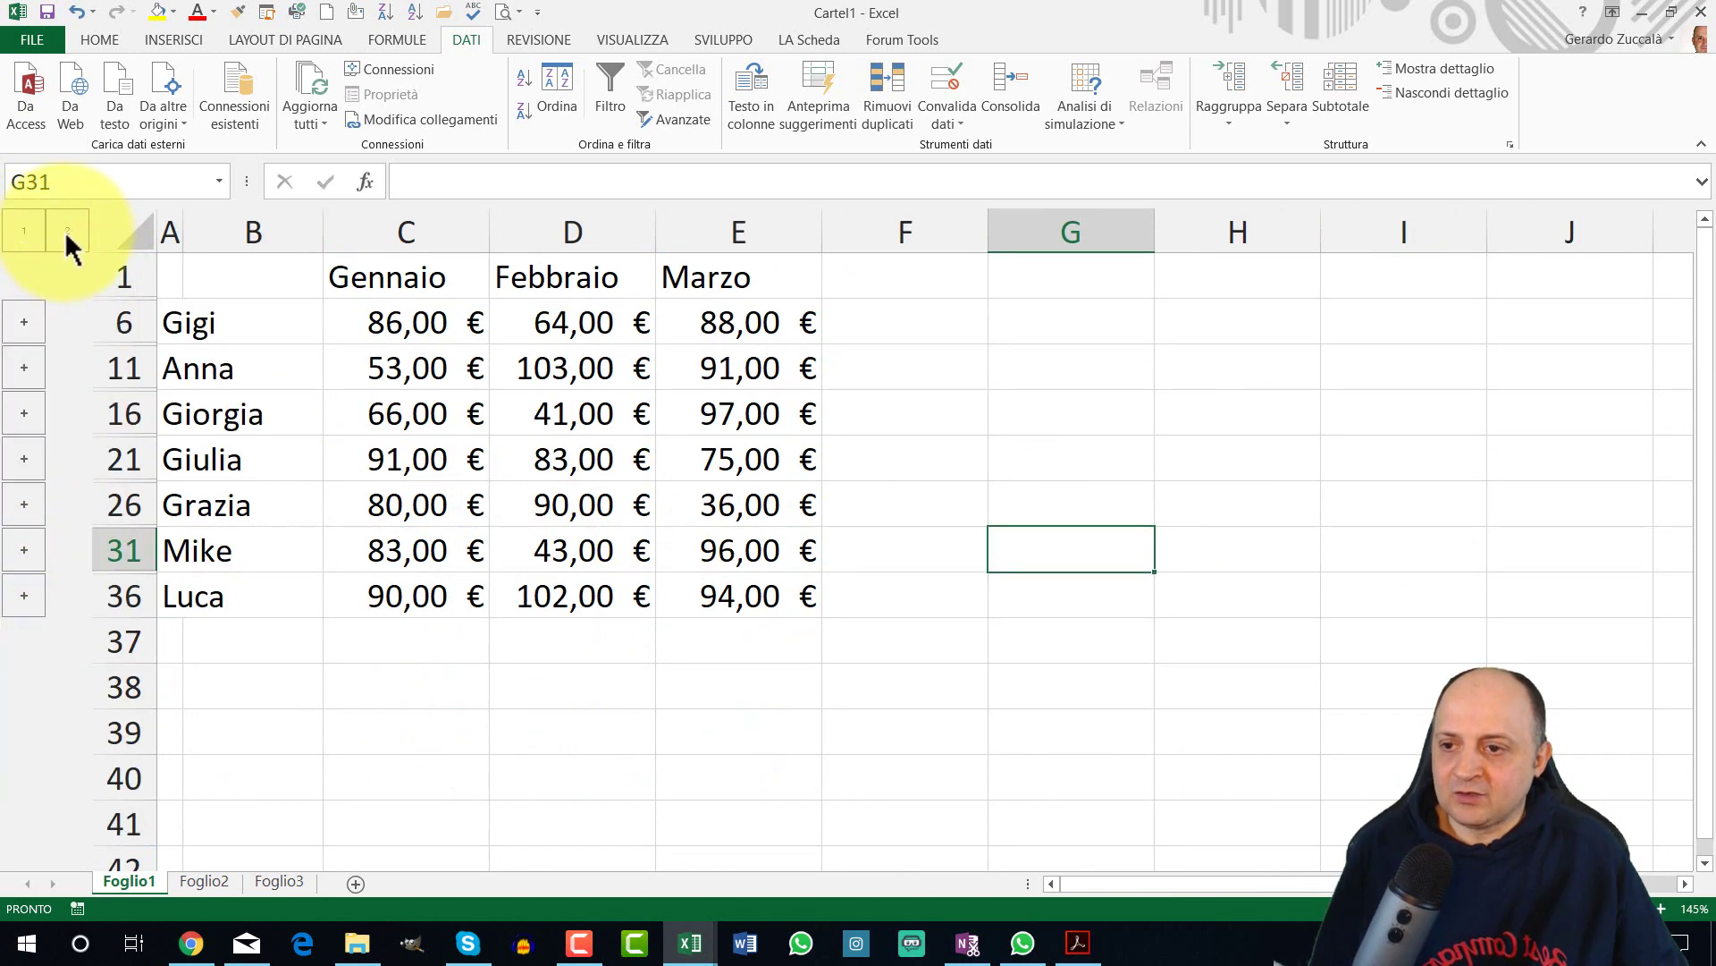
pyautogui.click(66, 227)
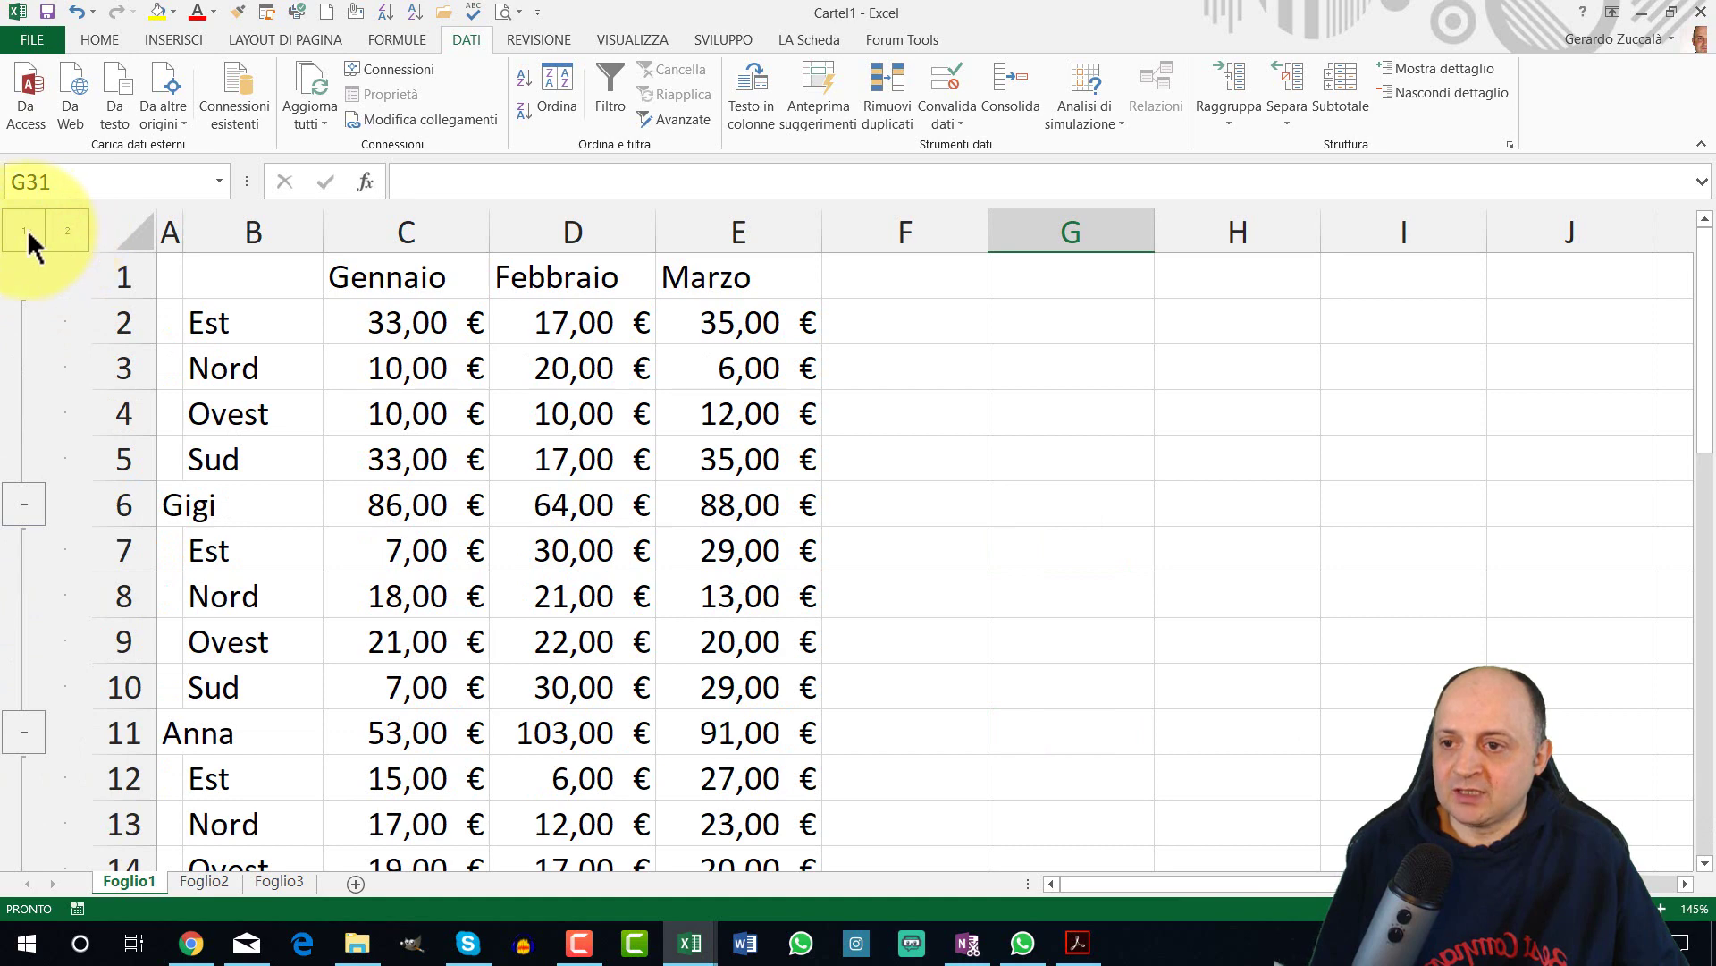
pyautogui.click(26, 229)
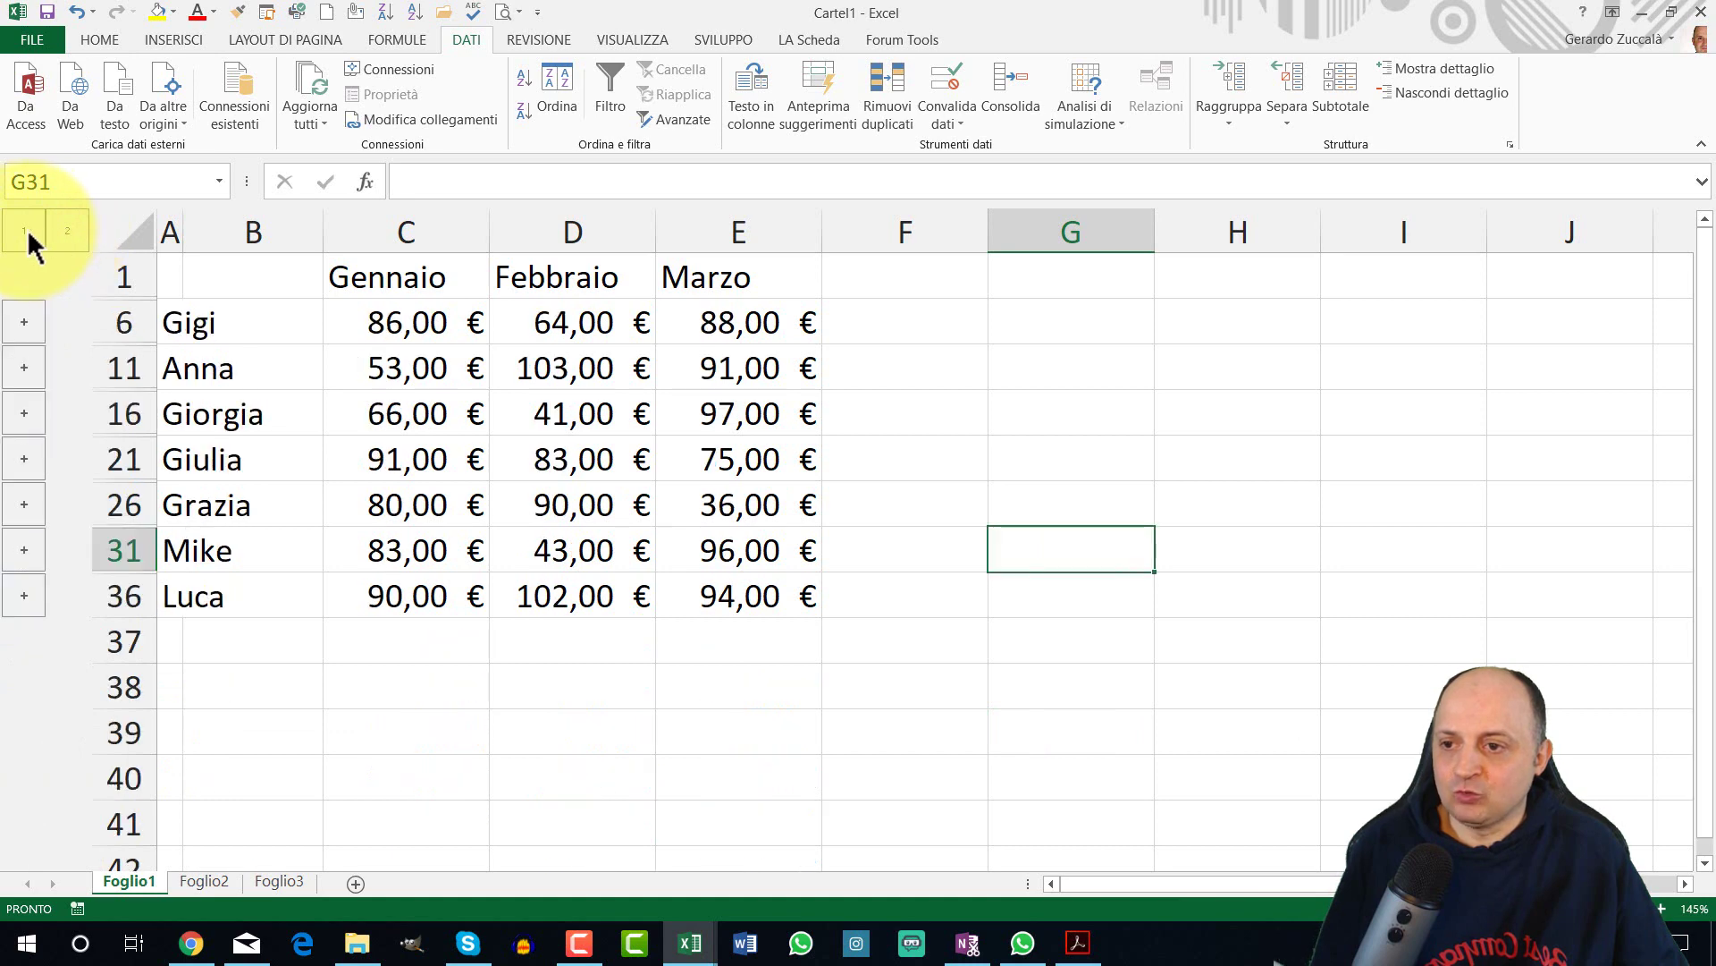
pyautogui.click(24, 321)
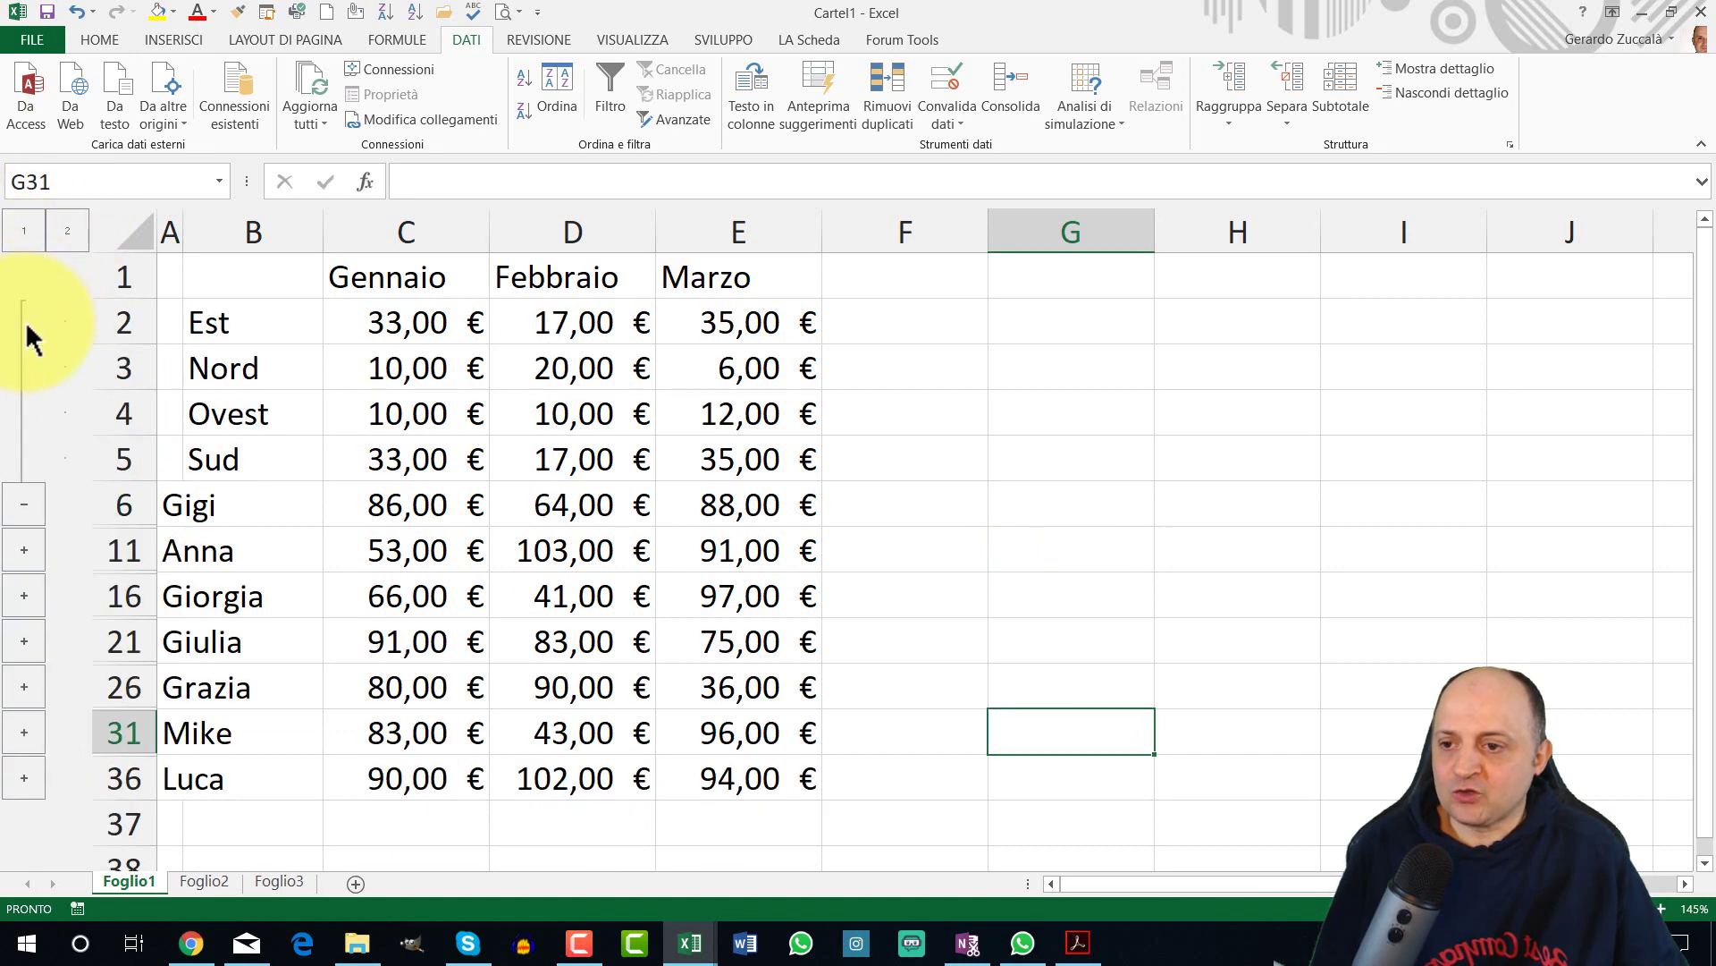
pyautogui.click(20, 234)
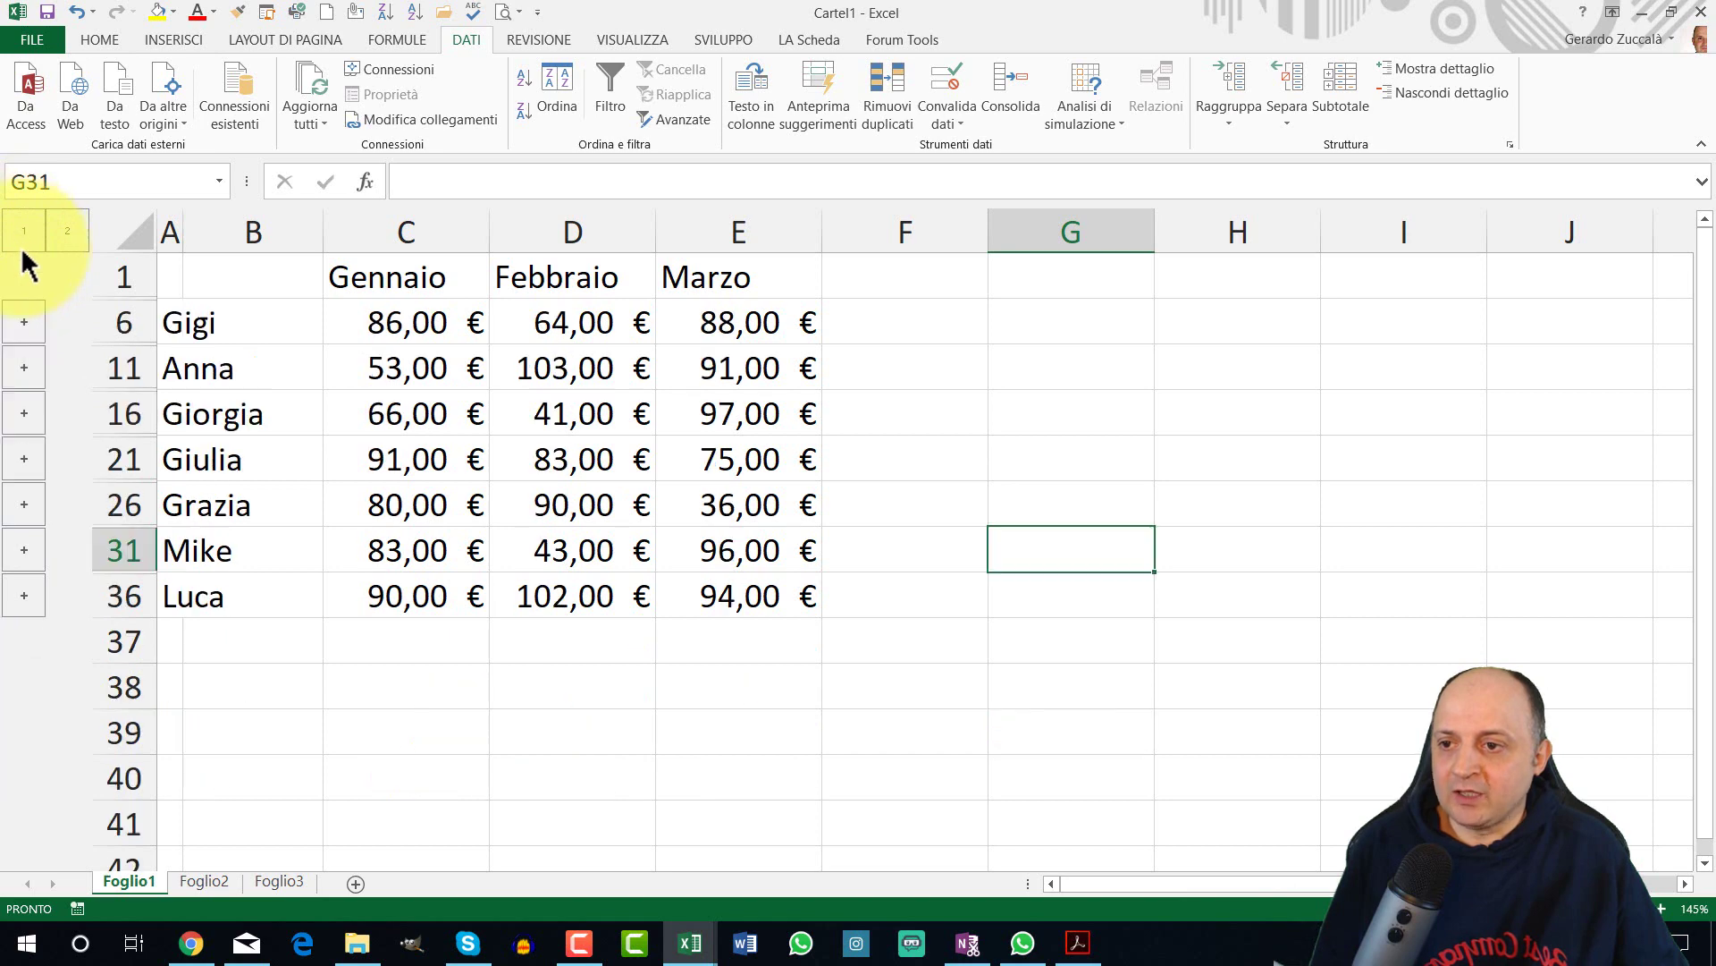
pyautogui.click(22, 324)
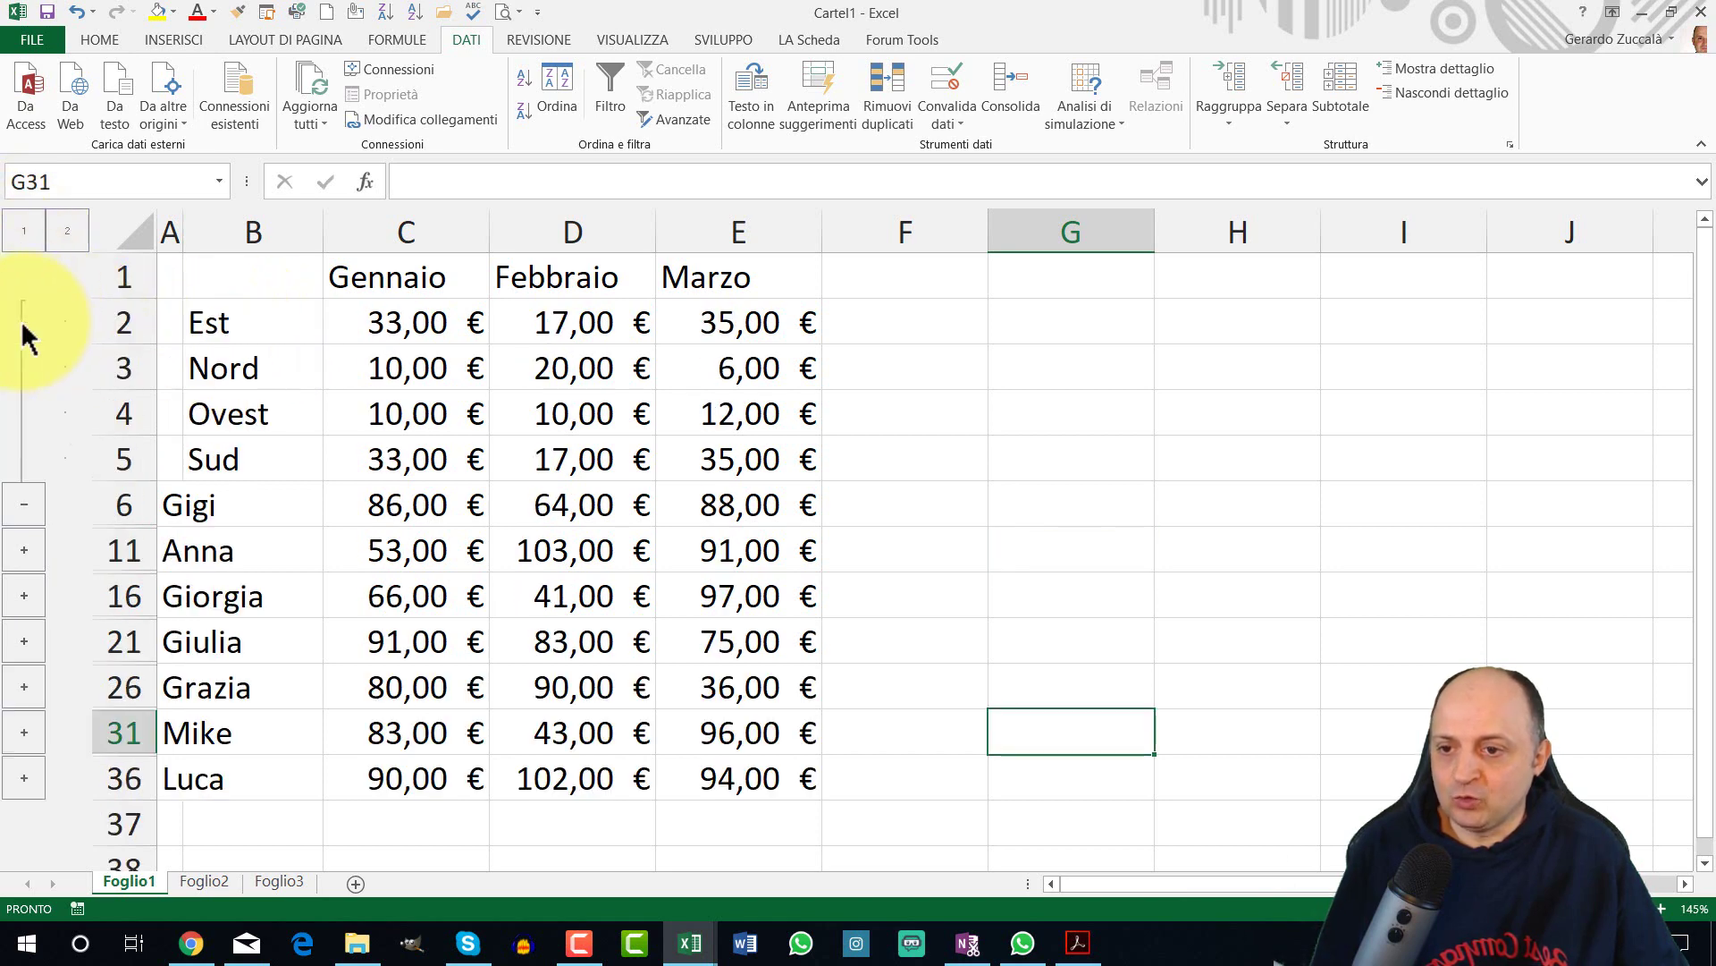
# - Check that Gigi's January total in C6 is =SOMMA(C2:C5), leaving it unchanged
pyautogui.click(194, 508)
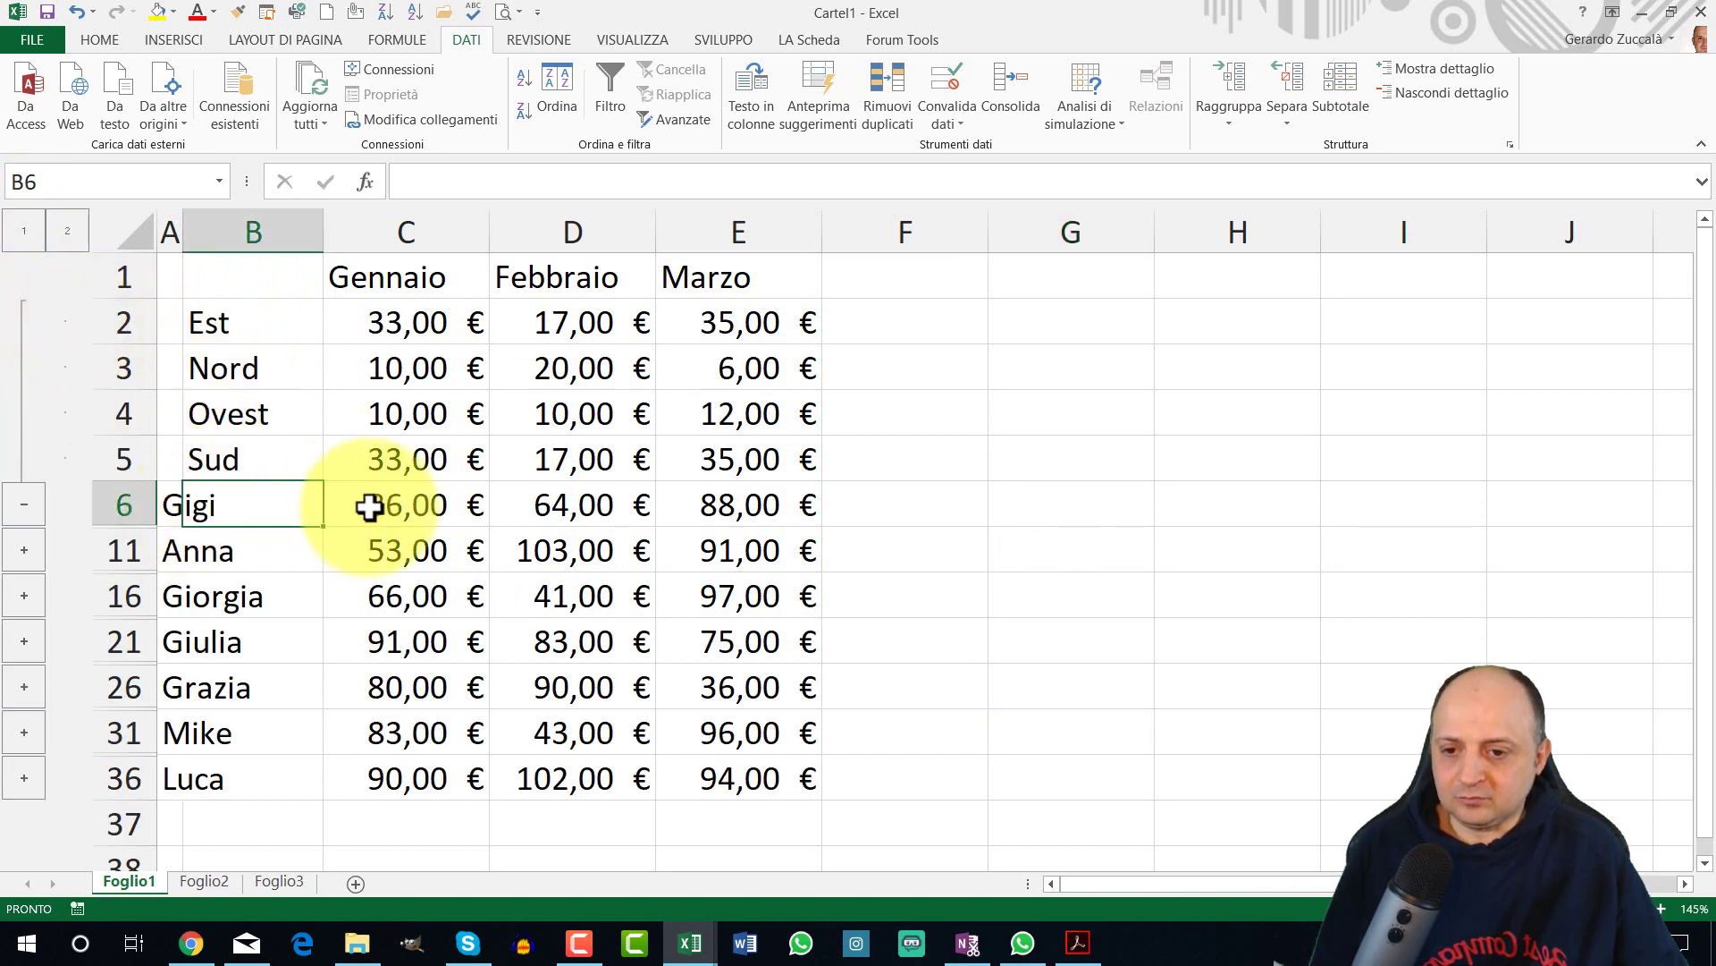
pyautogui.click(416, 506)
pyautogui.doubleClick(404, 508)
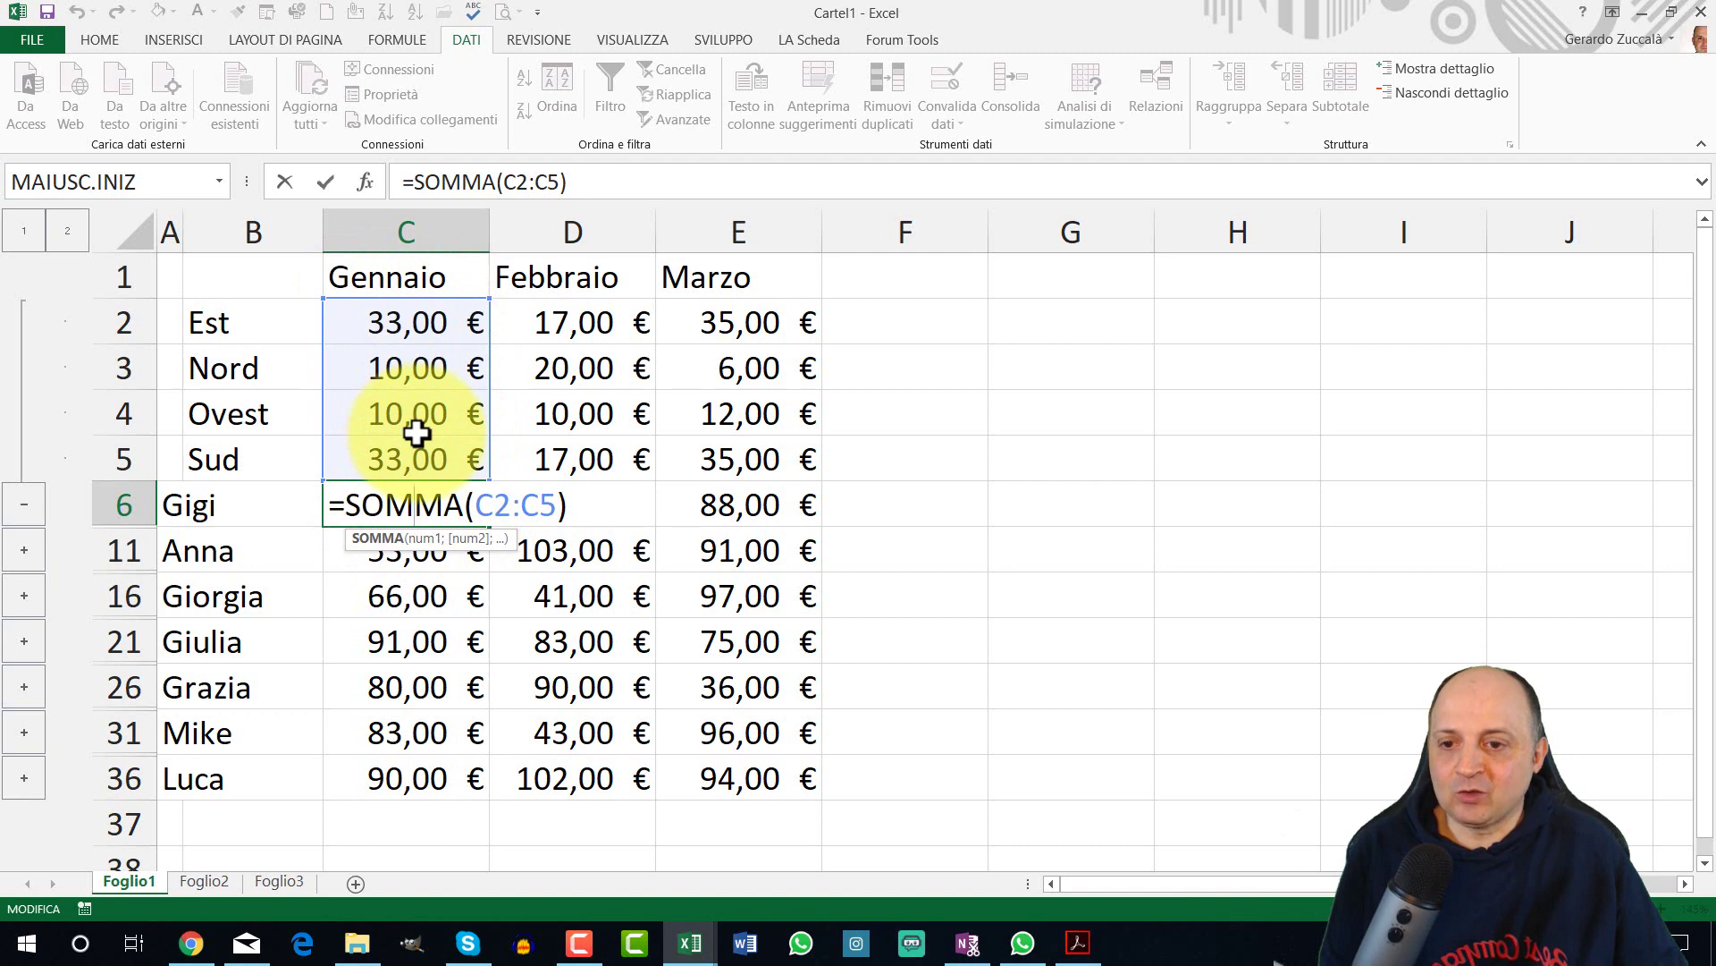
pyautogui.press('Escape')
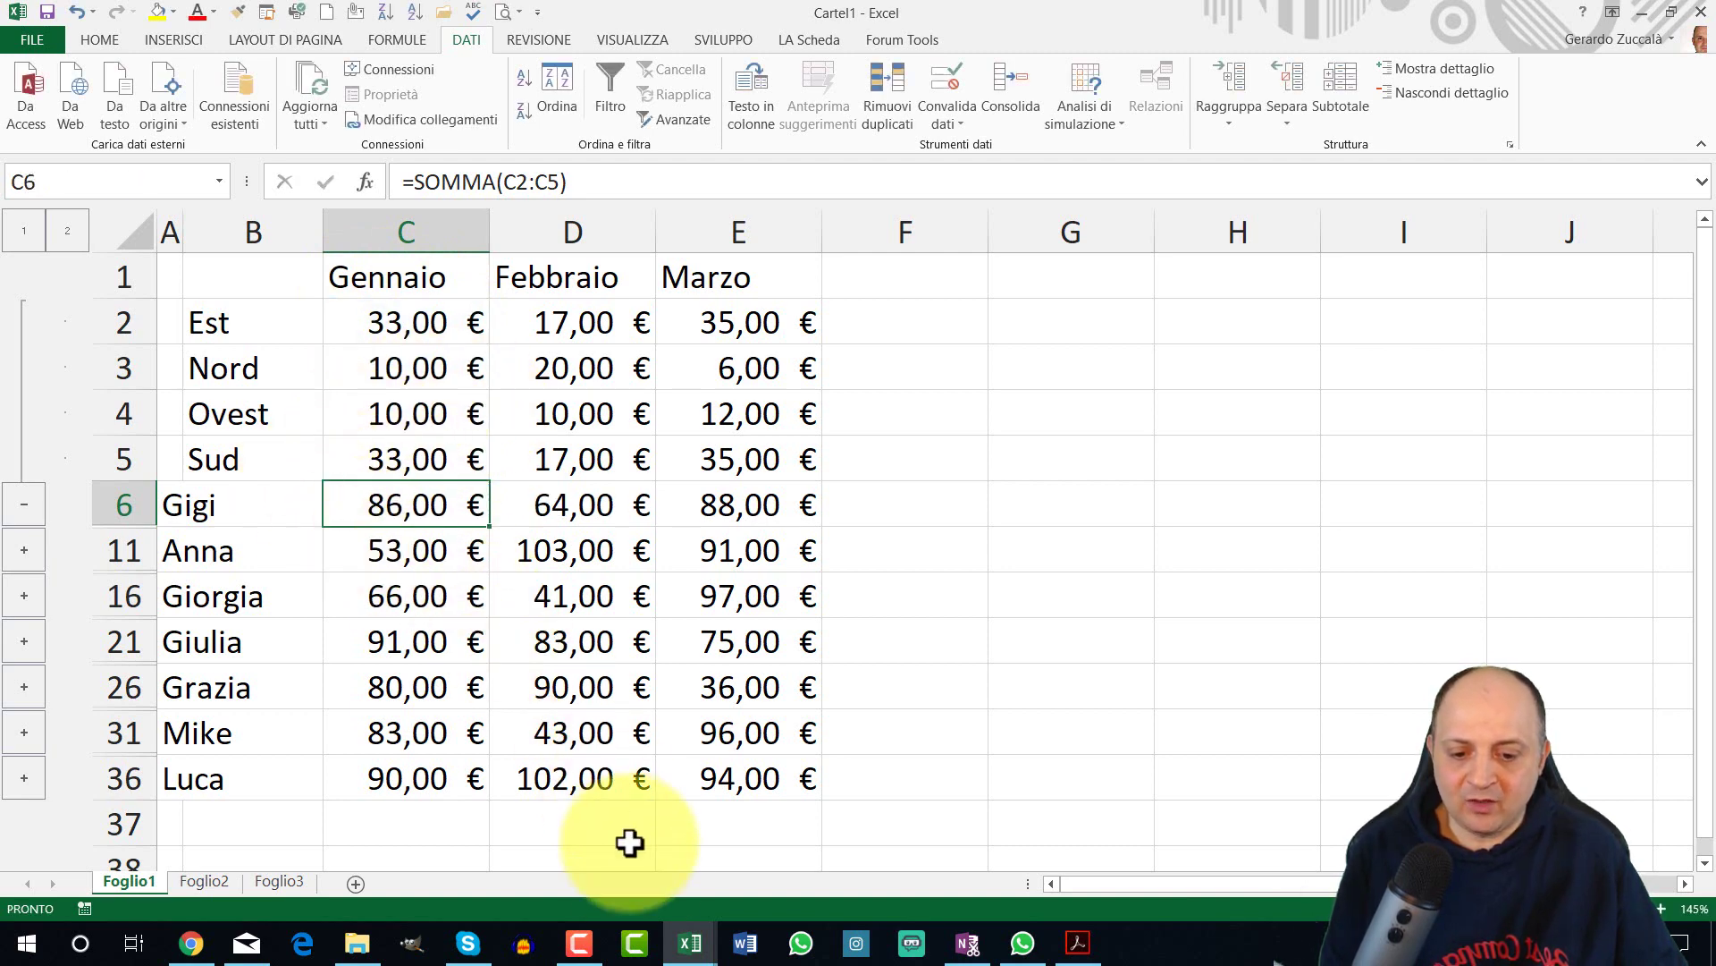
pyautogui.click(689, 943)
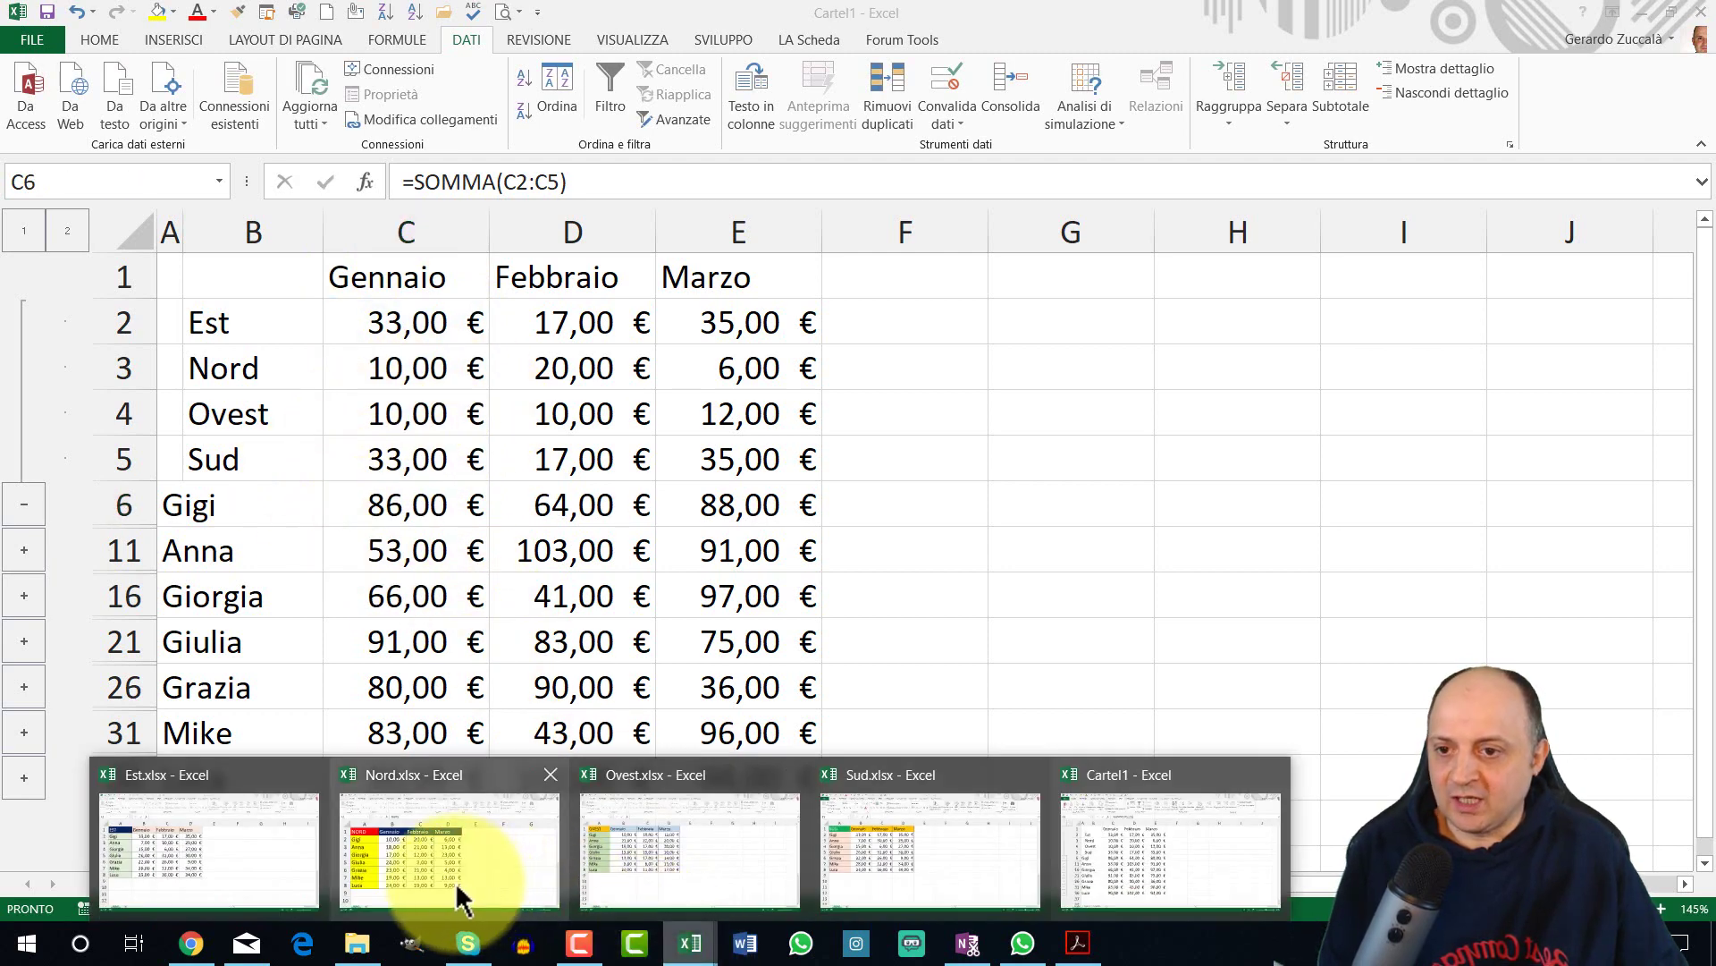
# - In Est.xlsx, change Gigi's Gennaio value in B2 to 1033, then cycle workbooks toward Cartel1
pyautogui.click(227, 861)
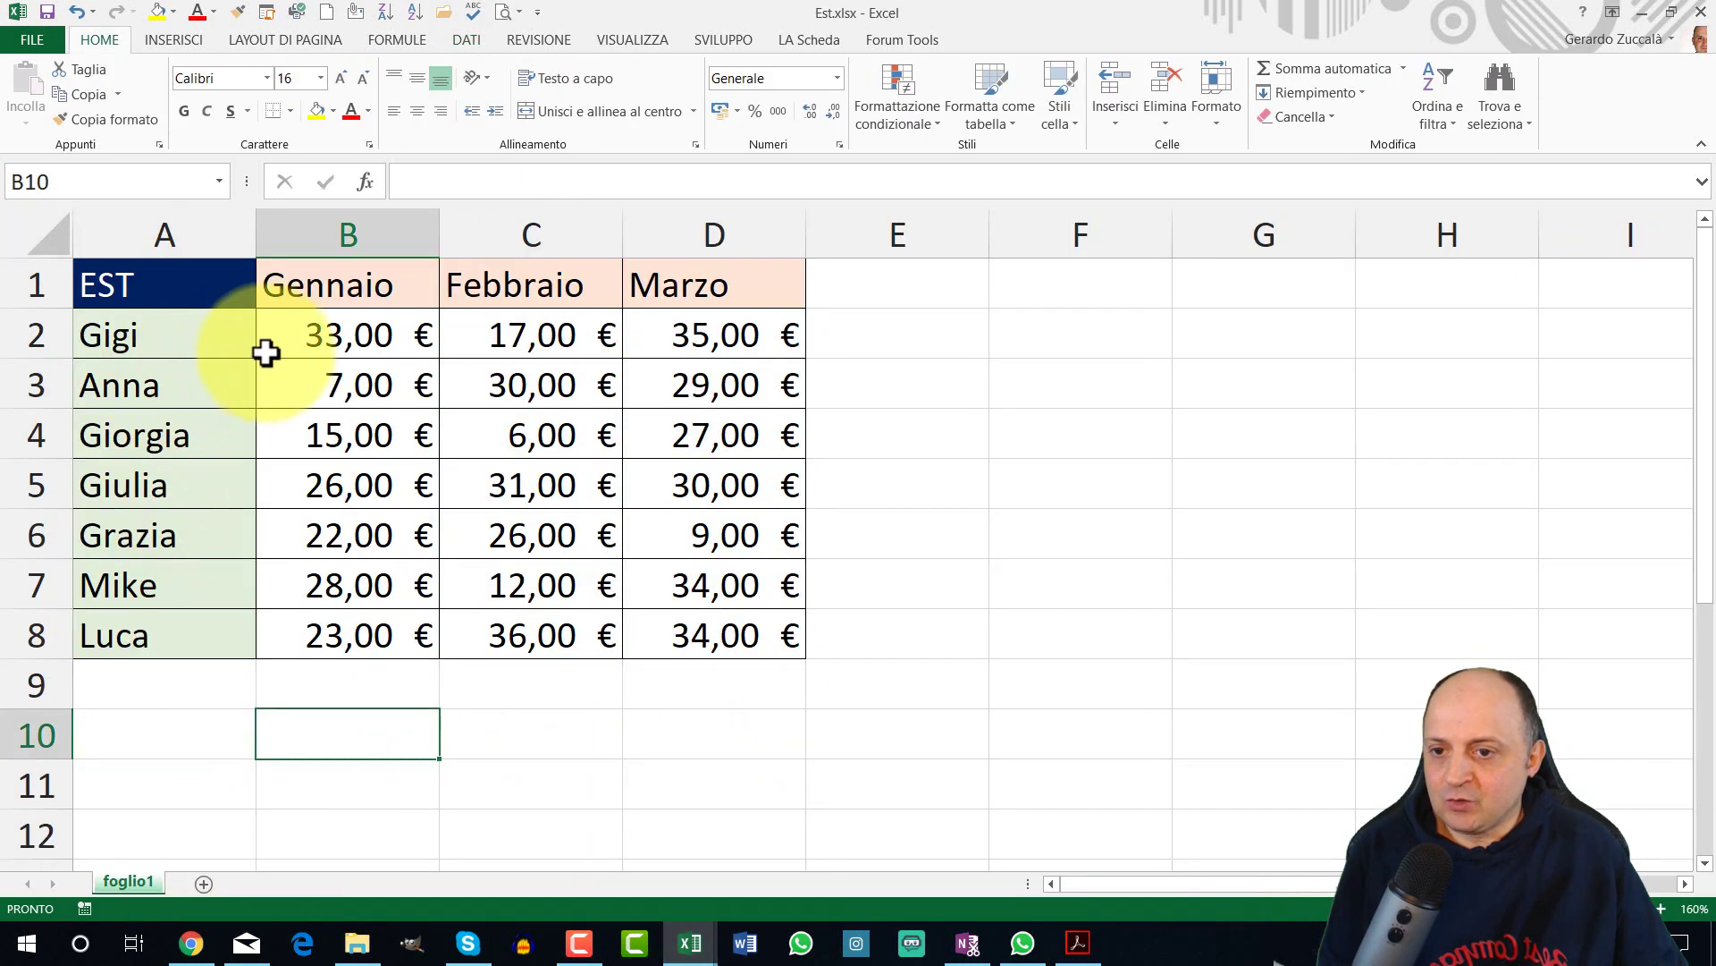
pyautogui.click(337, 340)
pyautogui.write('1033')
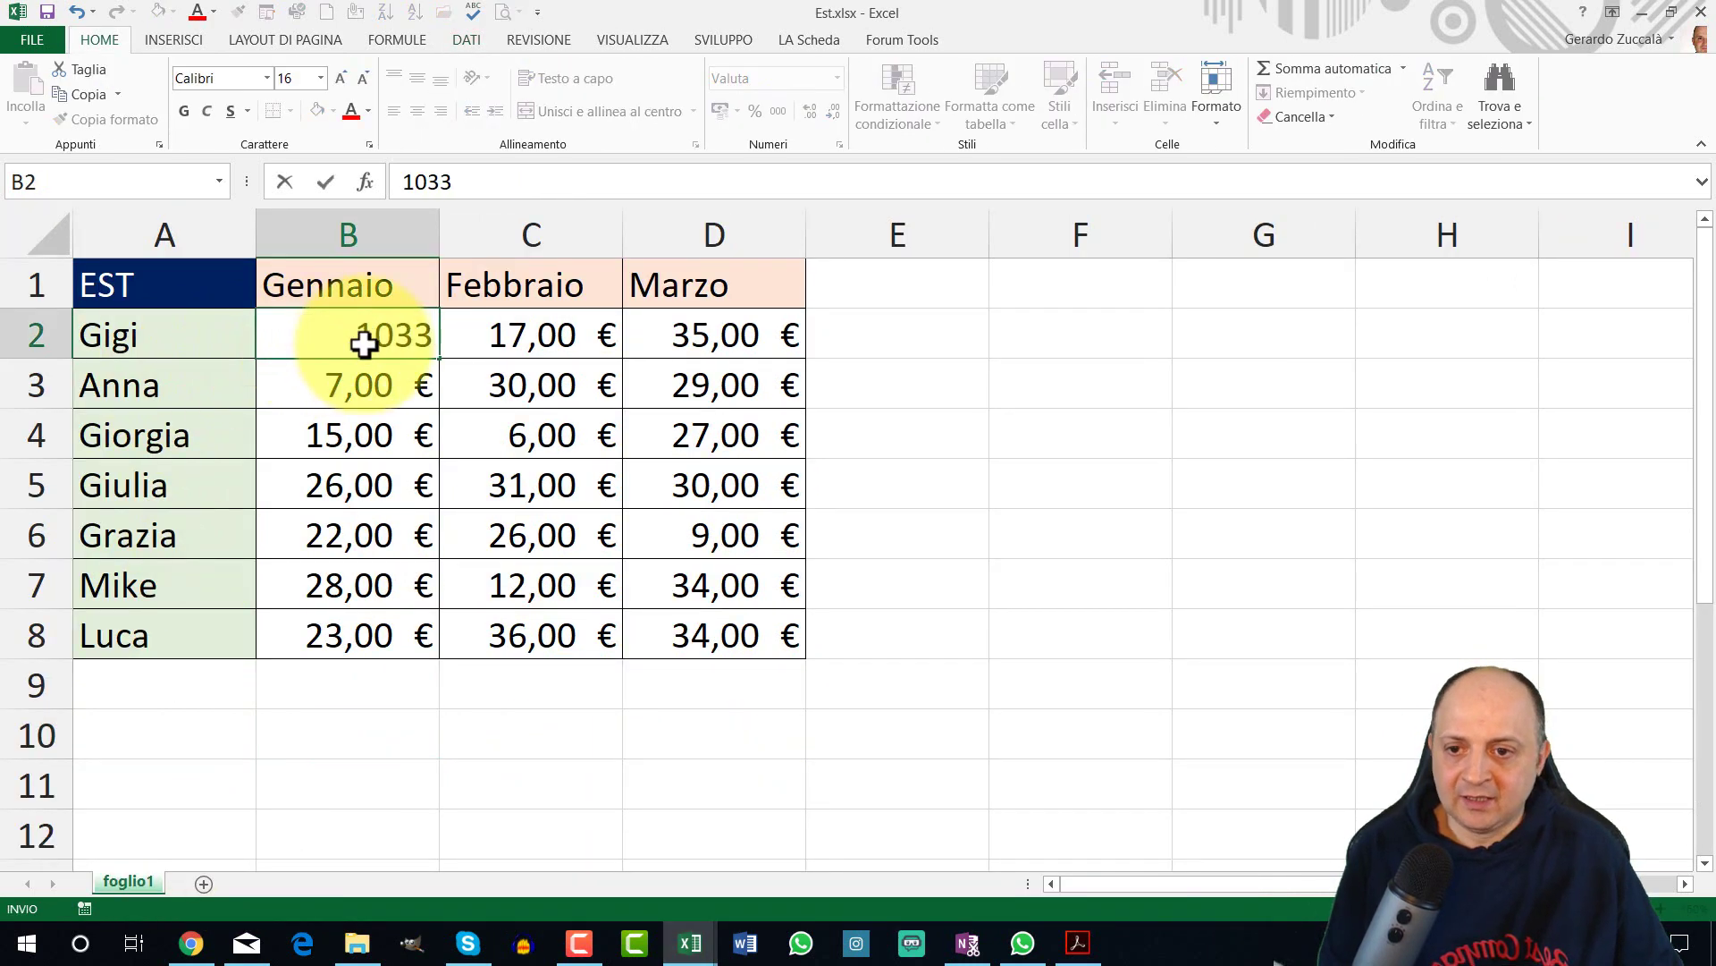
pyautogui.press('Return')
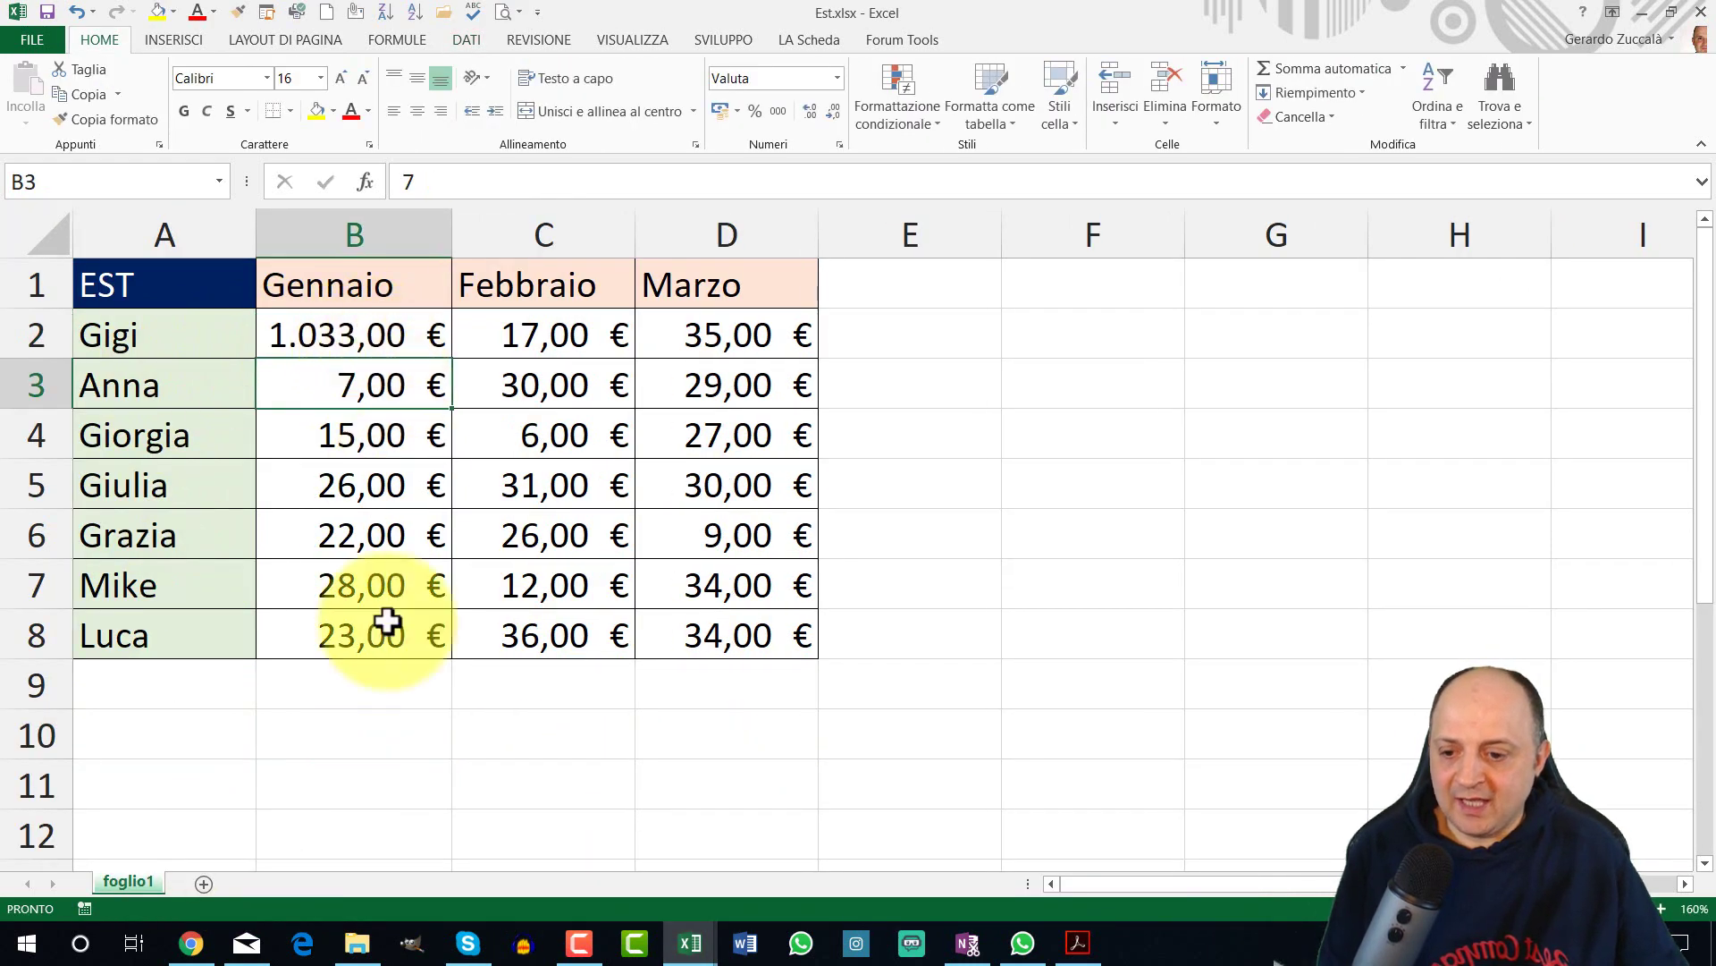
pyautogui.hotkey('ctrl', 'Tab')
pyautogui.hotkey('ctrl', 'Tab')
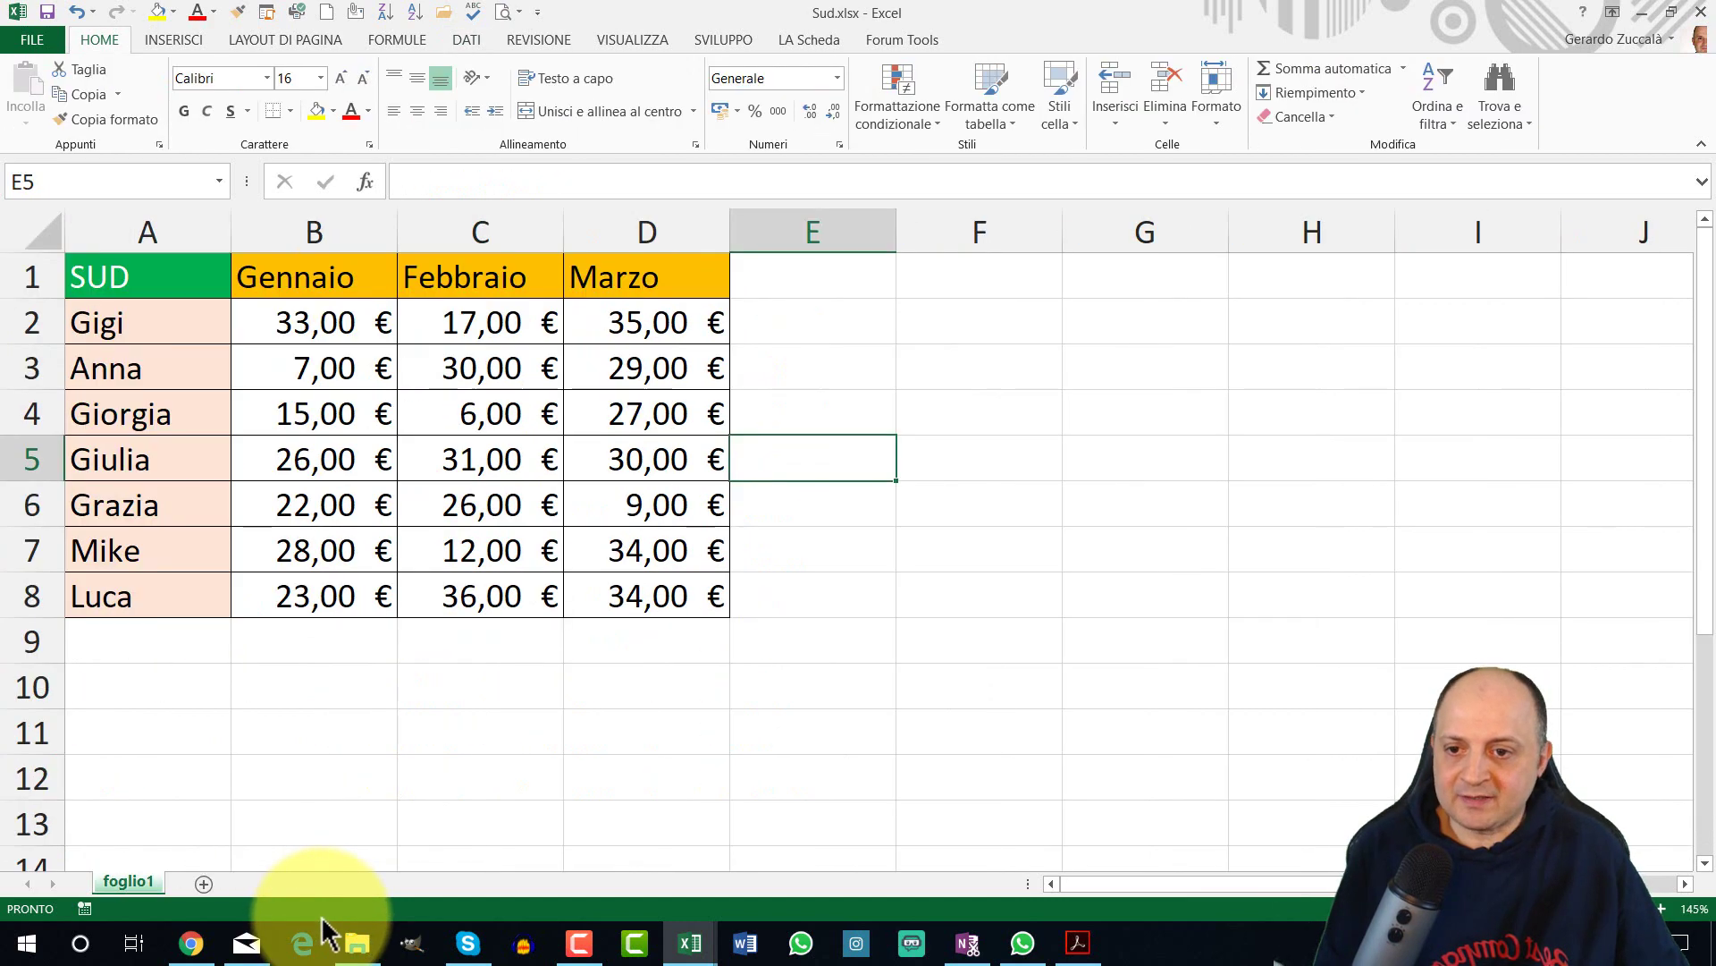
pyautogui.hotkey('ctrl', 'Tab')
pyautogui.hotkey('ctrl', 'Tab')
pyautogui.hotkey('ctrl', 'Tab')
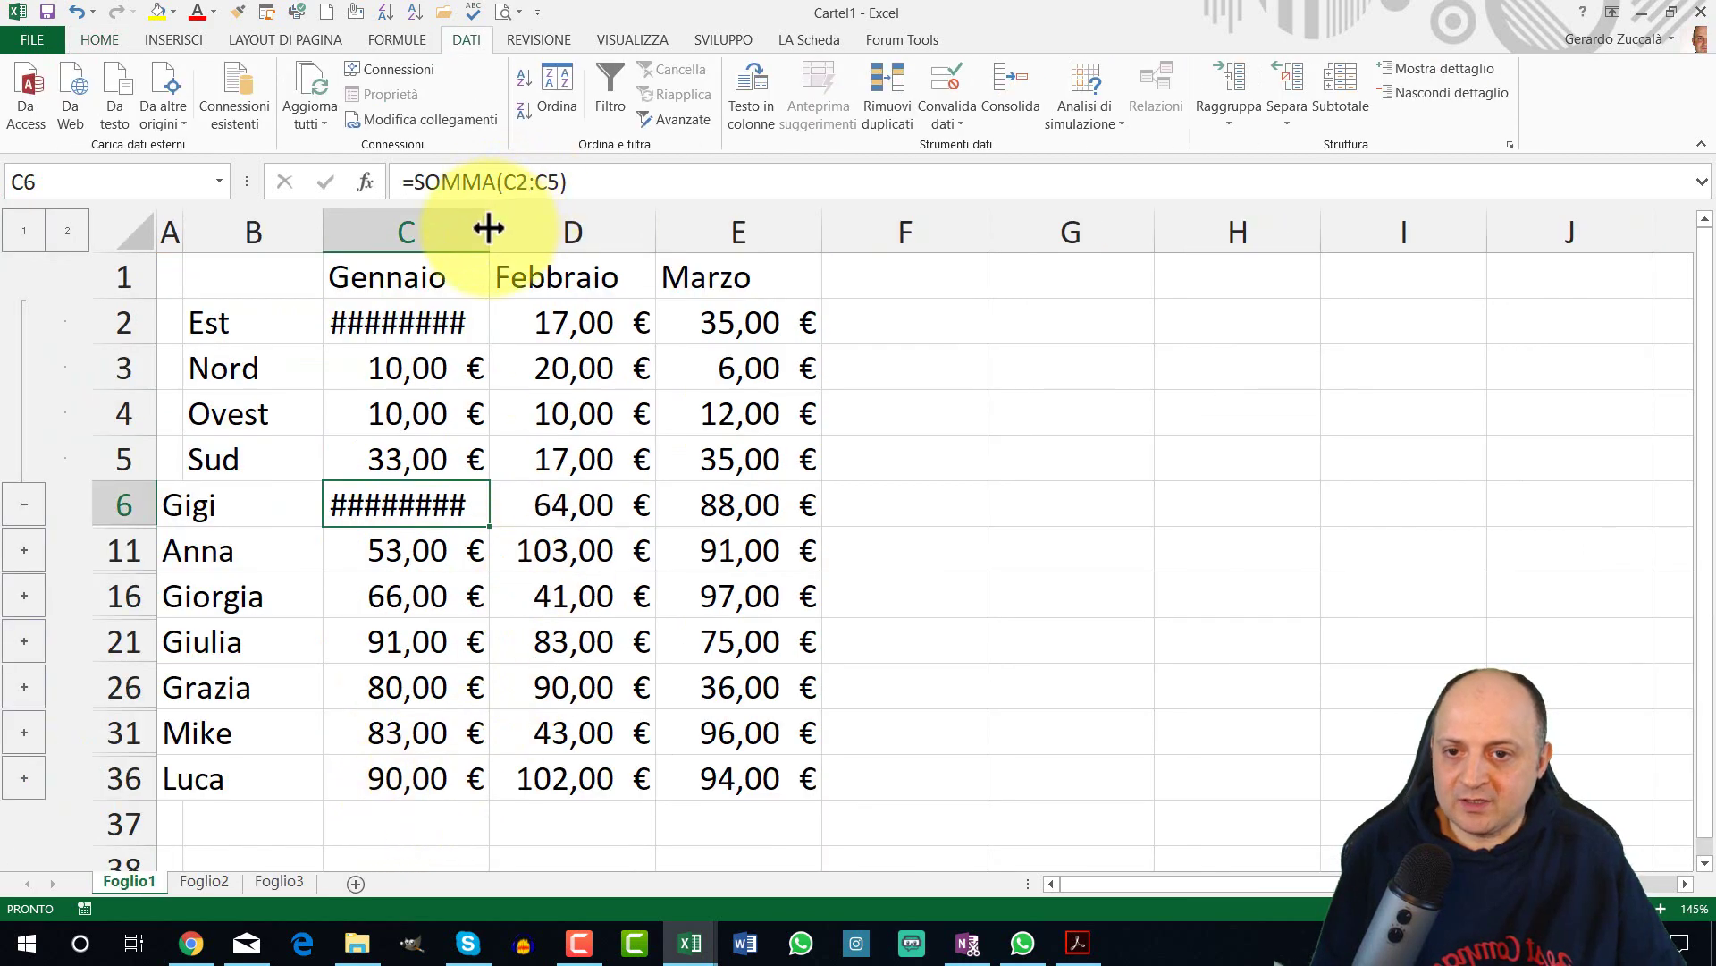
# - Widen column C so the amounts show, then inspect the C6 SOMMA and C2 link formulas
pyautogui.moveTo(489, 233); pyautogui.dragTo(562, 235)
pyautogui.click(462, 323)
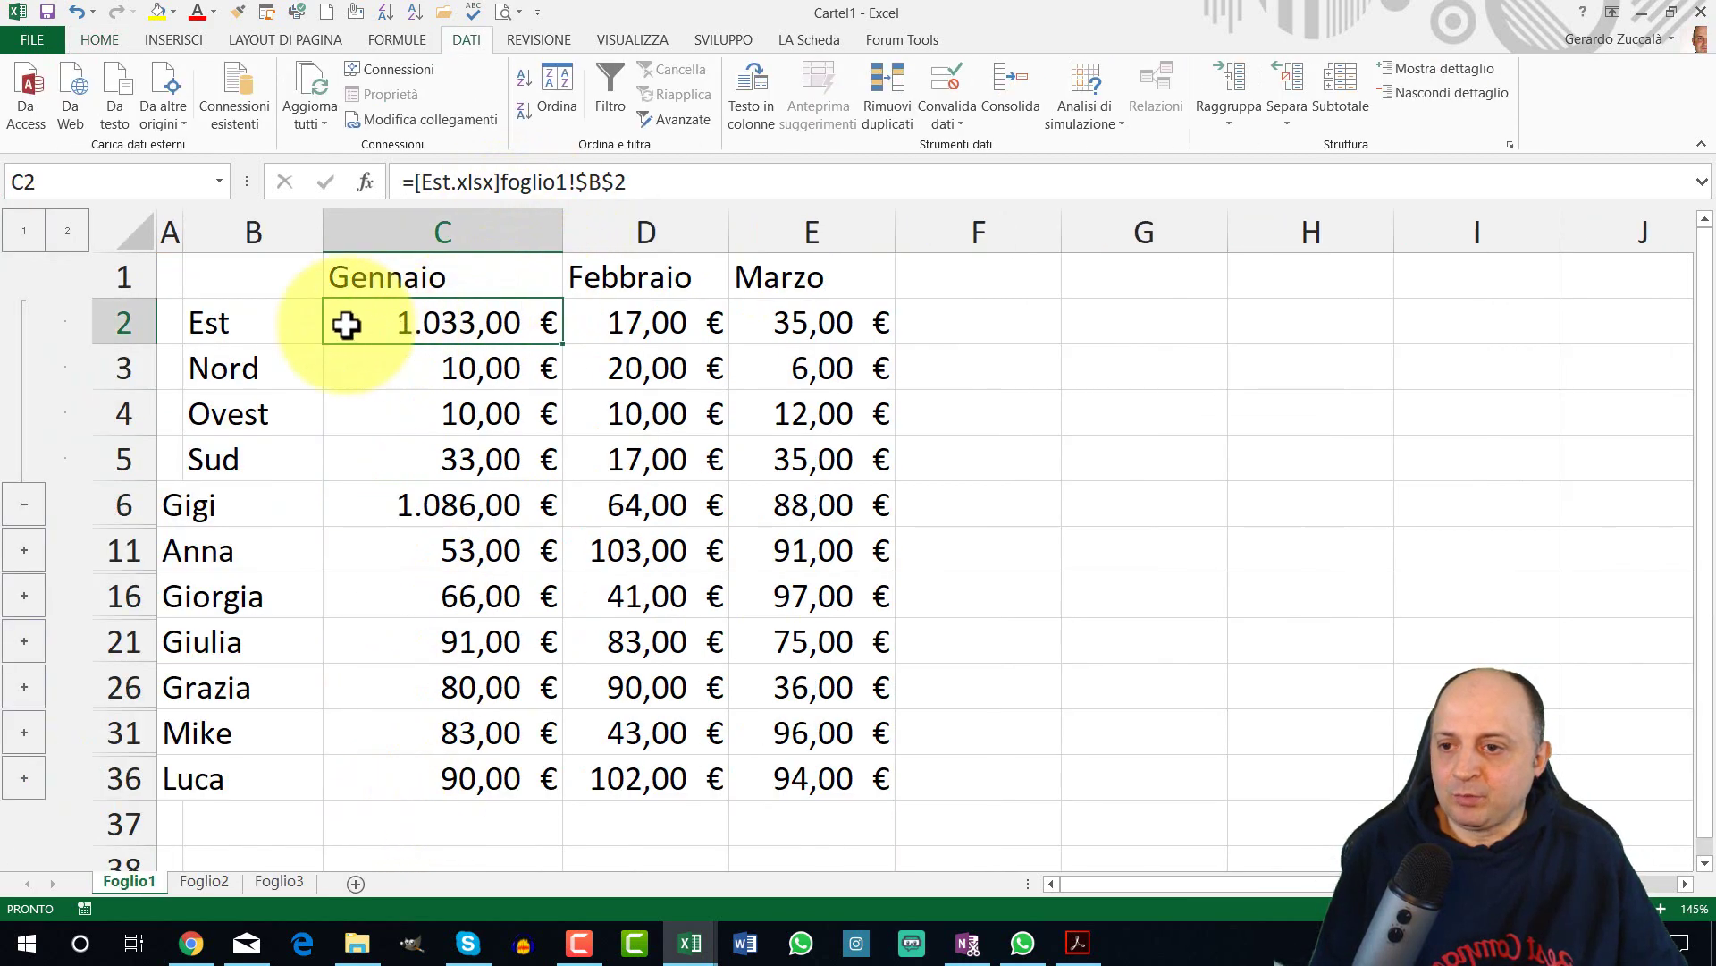
pyautogui.doubleClick(432, 506)
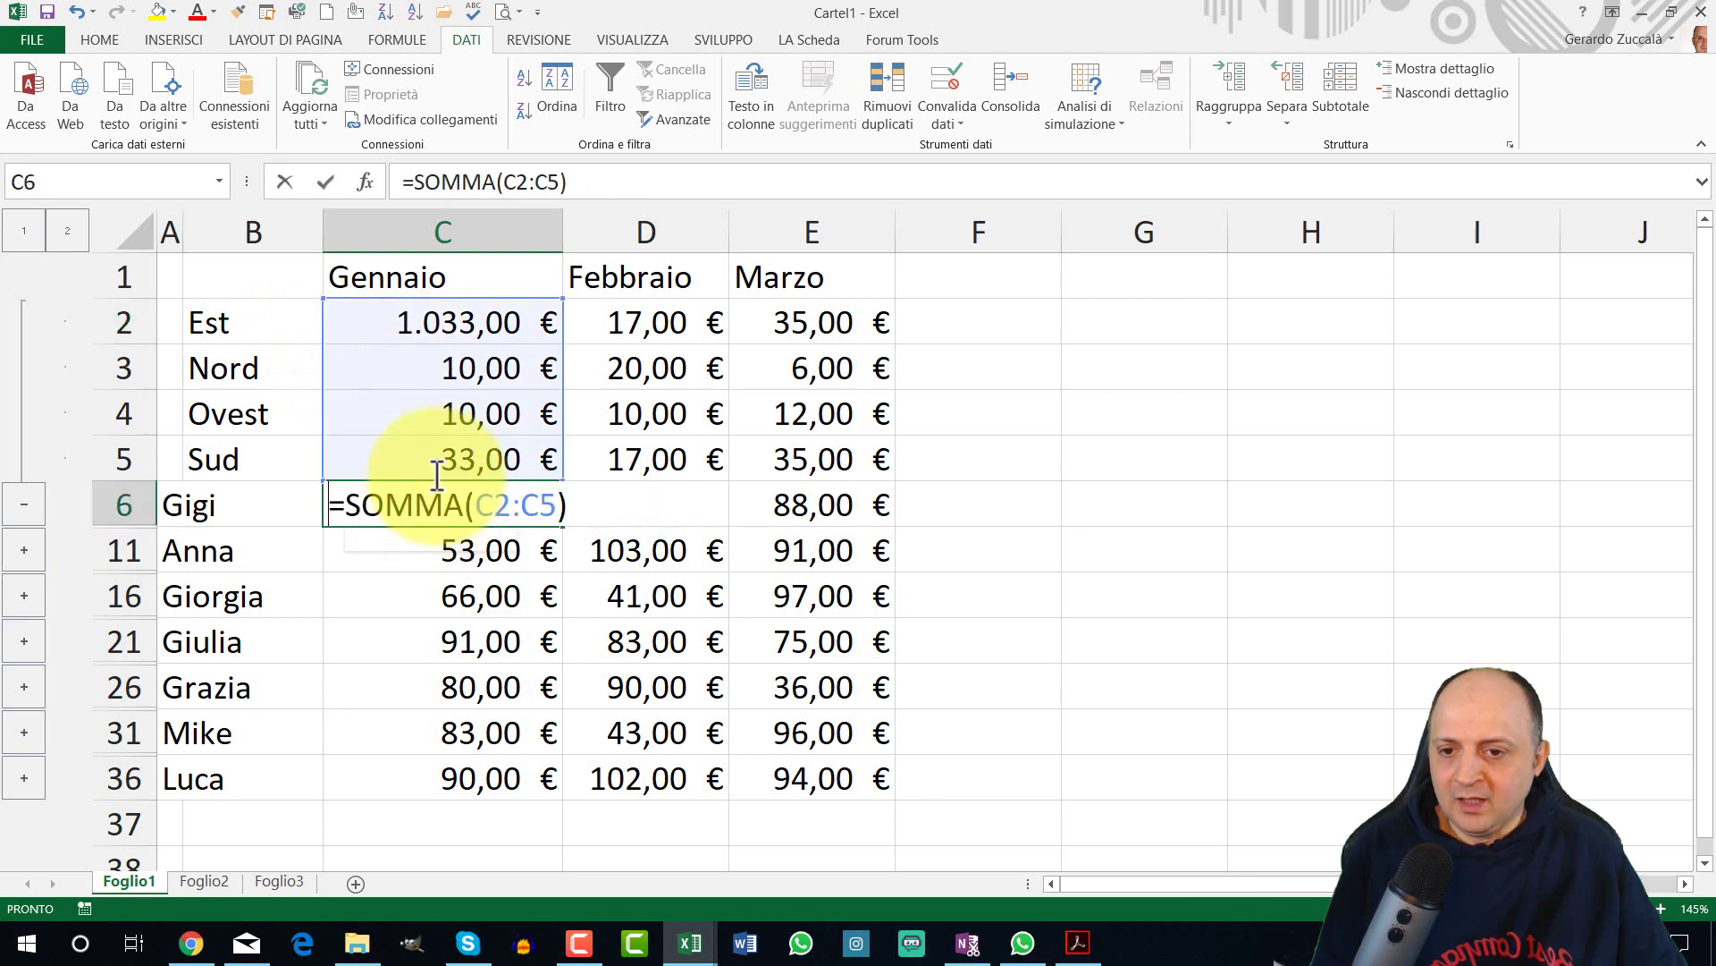
pyautogui.press('Escape')
pyautogui.doubleClick(462, 324)
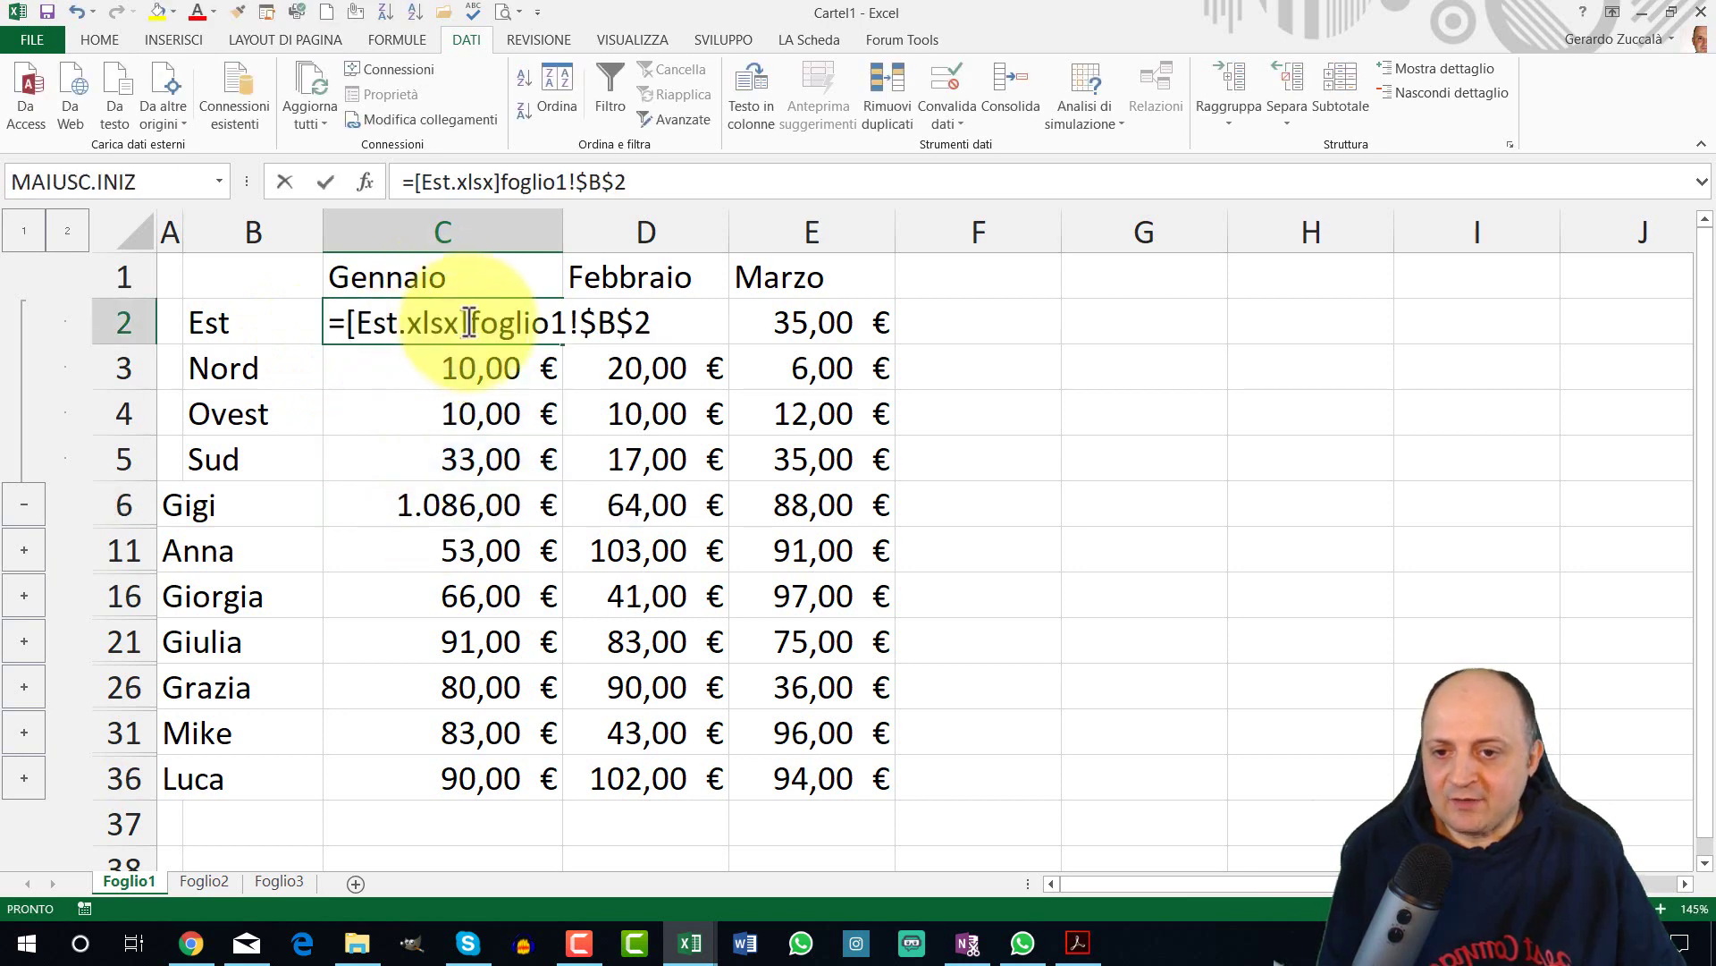
pyautogui.press('Escape')
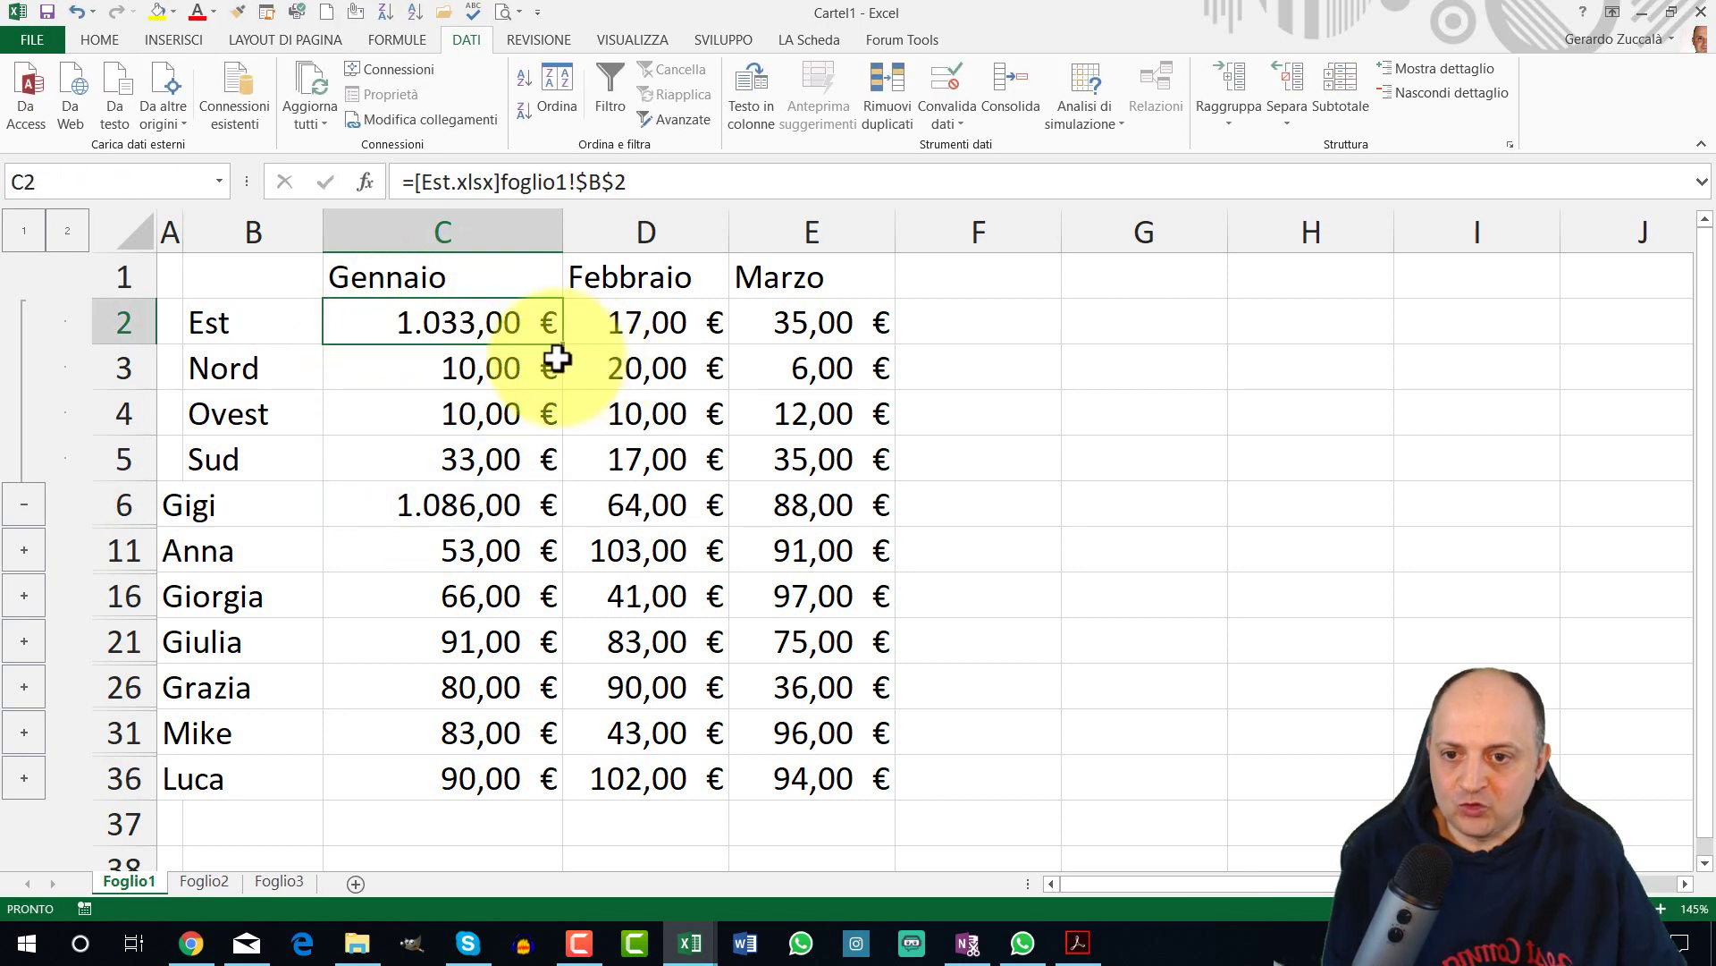
# - Examine the Est.xlsx and Nord.xlsx file references in the C2 and C3 link formulas
pyautogui.doubleClick(436, 335)
pyautogui.moveTo(351, 324); pyautogui.dragTo(471, 322)
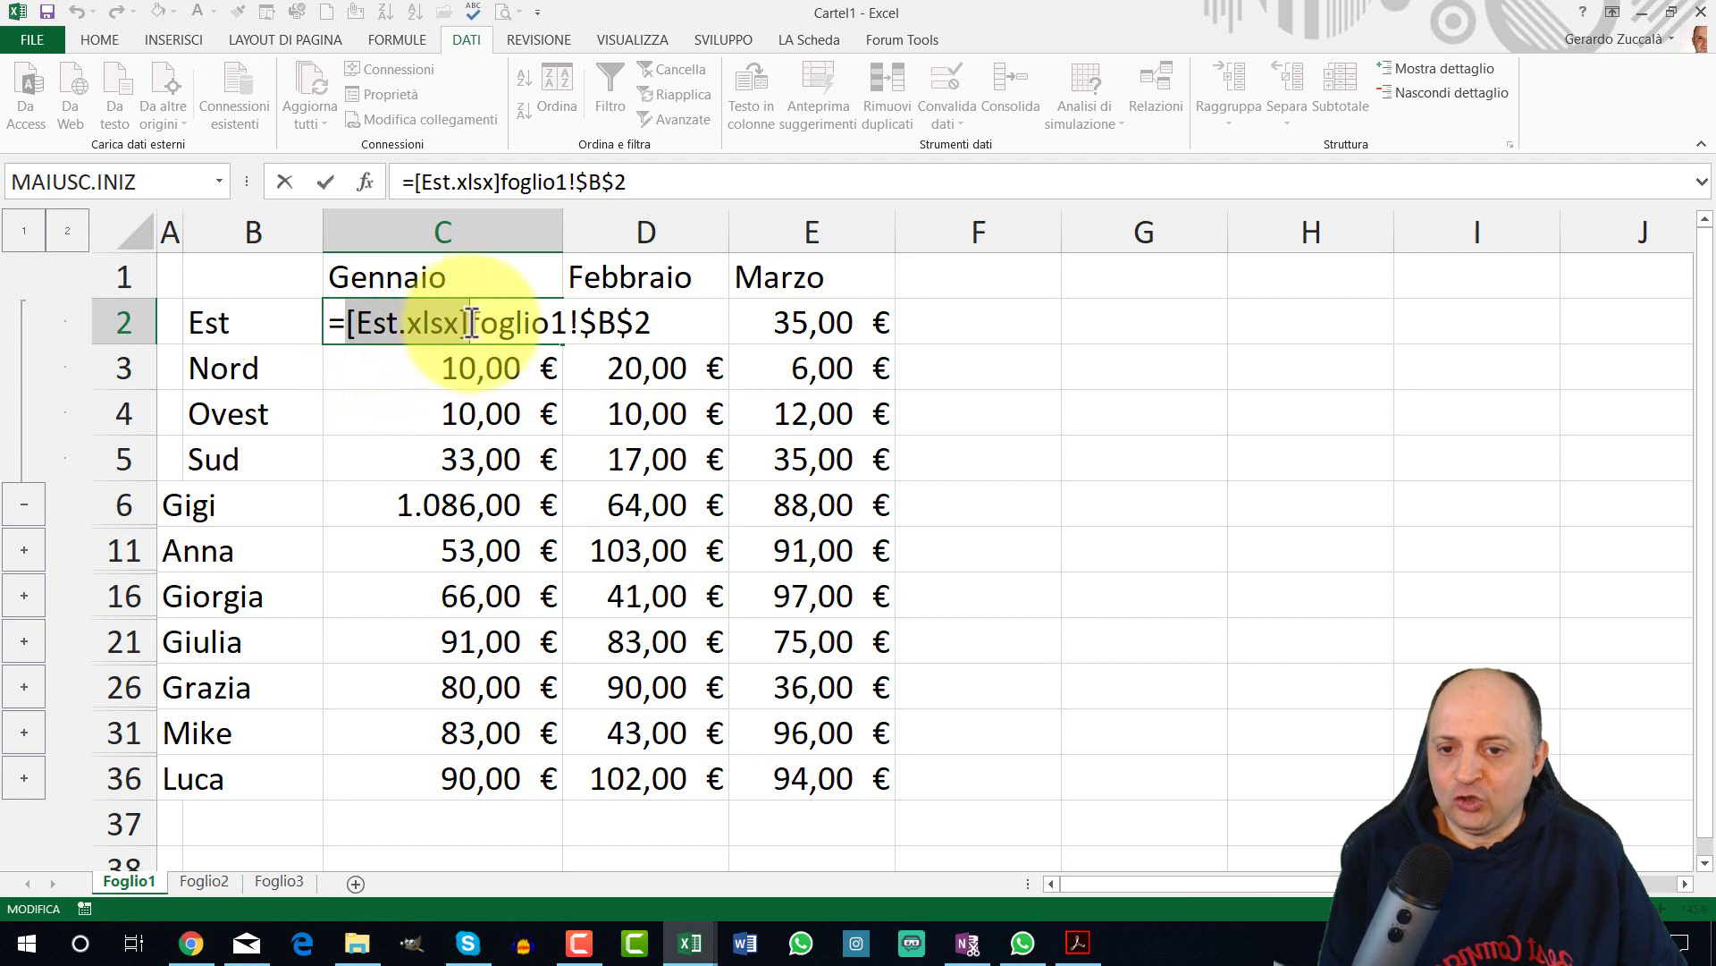
pyautogui.moveTo(471, 322); pyautogui.dragTo(549, 320)
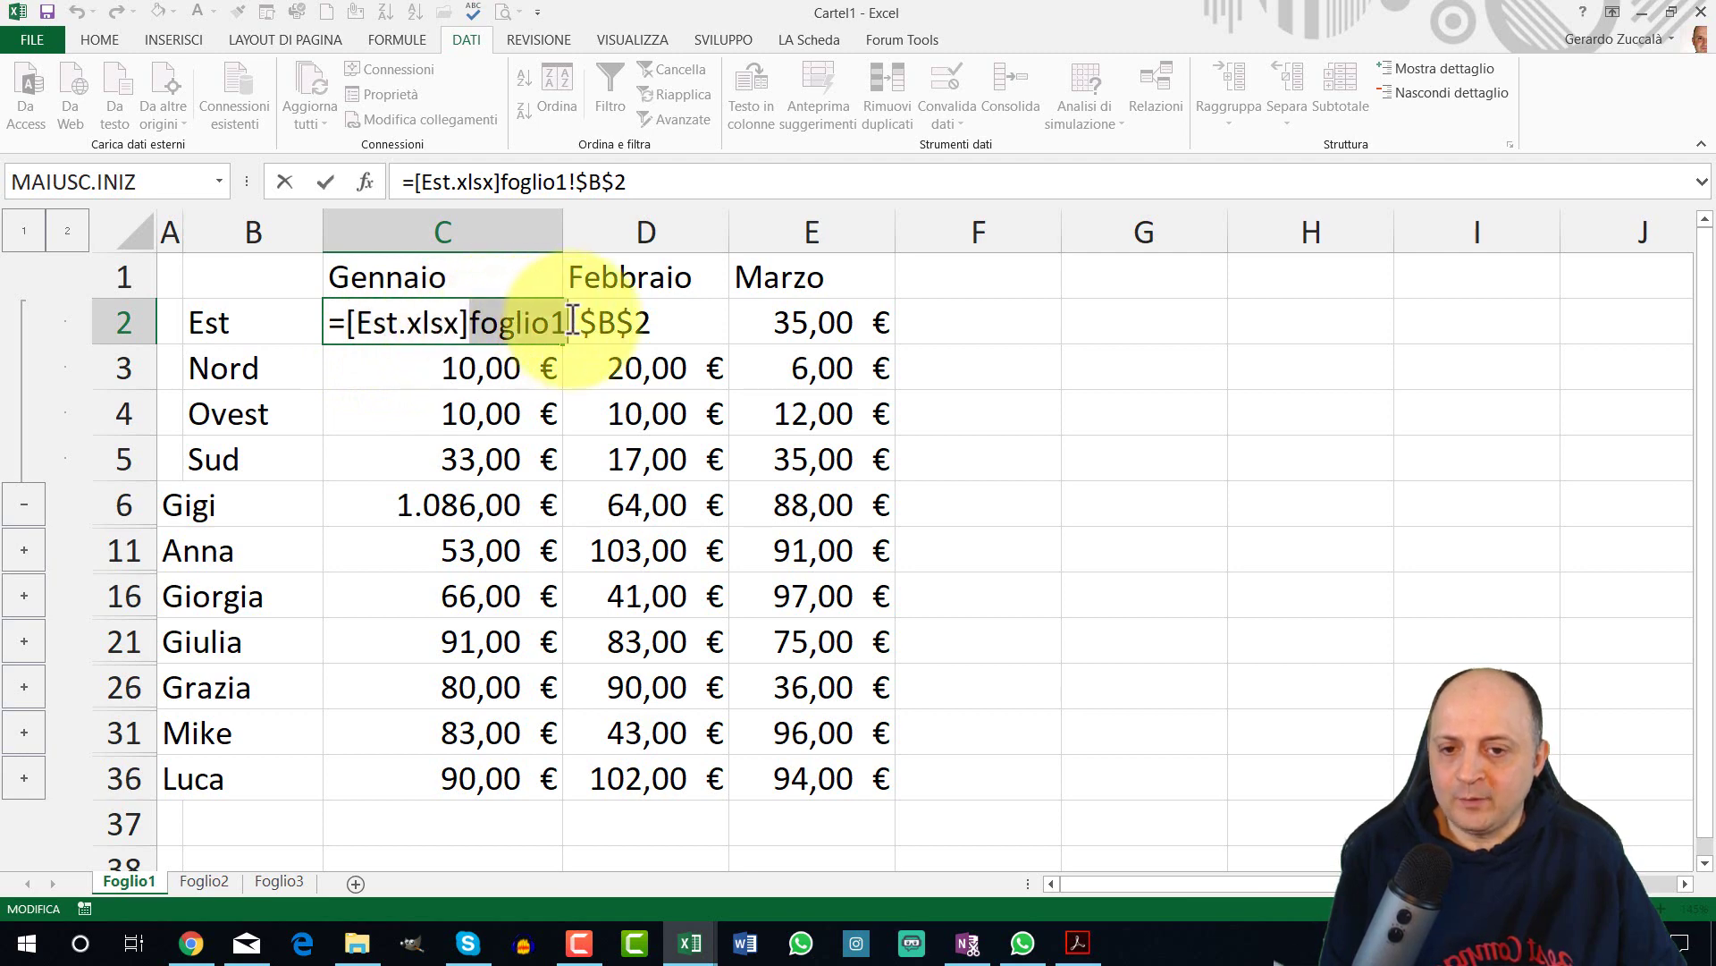
pyautogui.press('Escape')
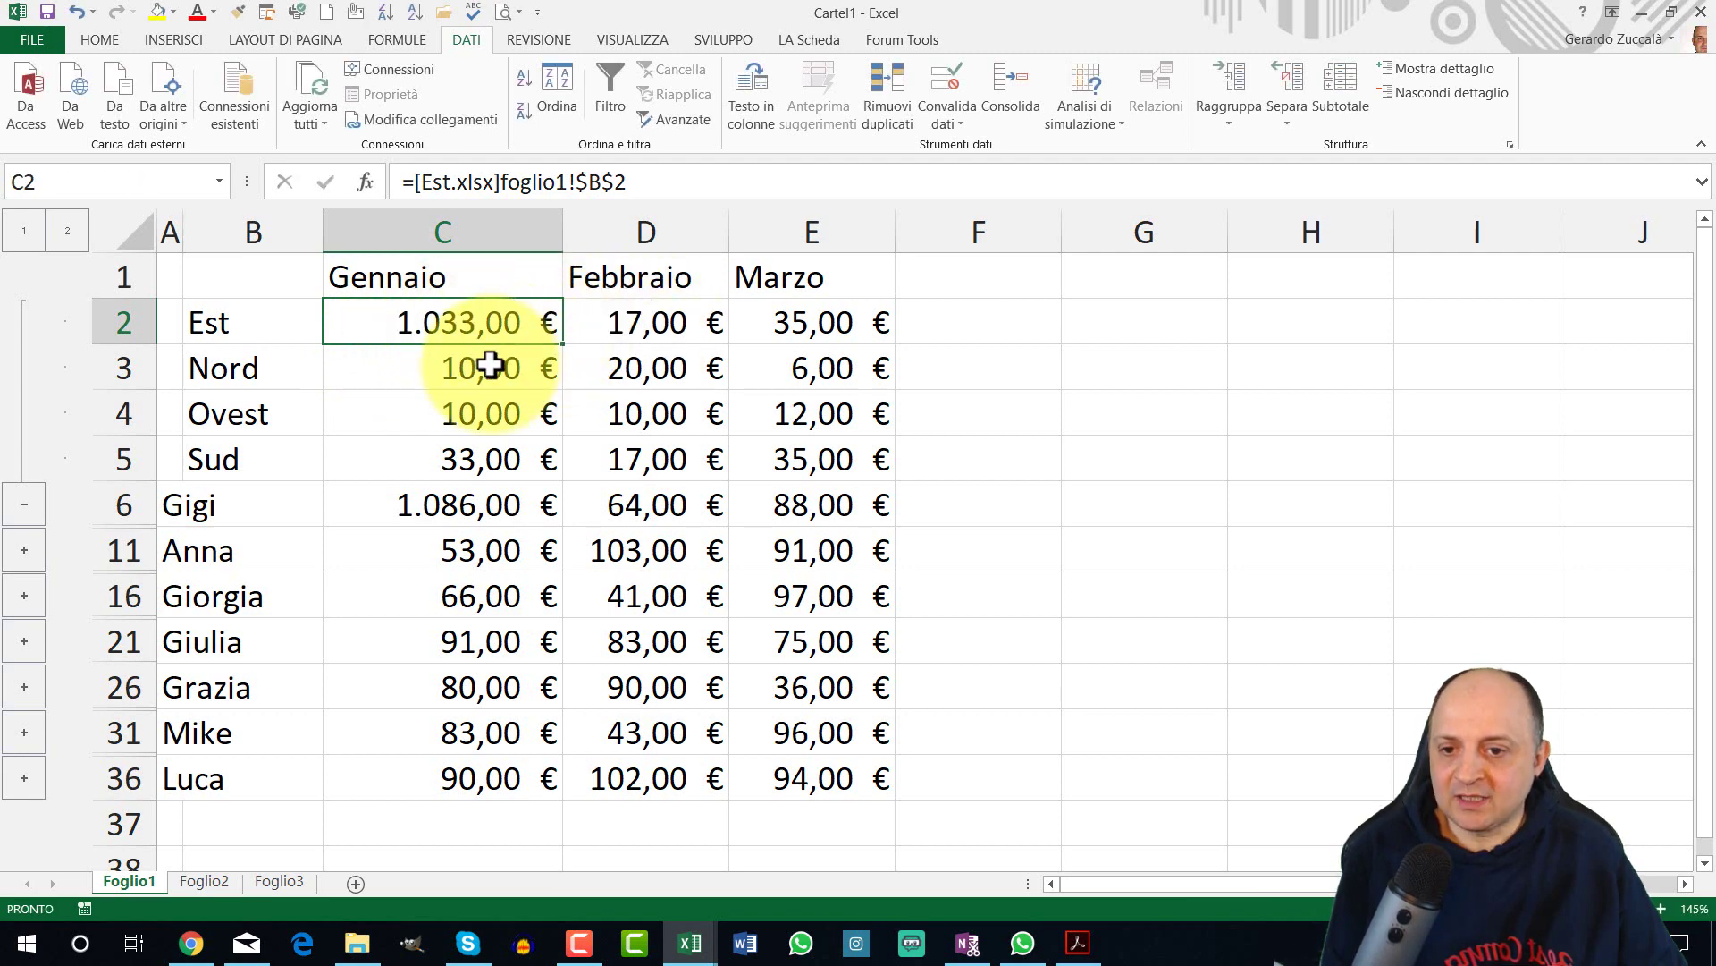
pyautogui.doubleClick(490, 364)
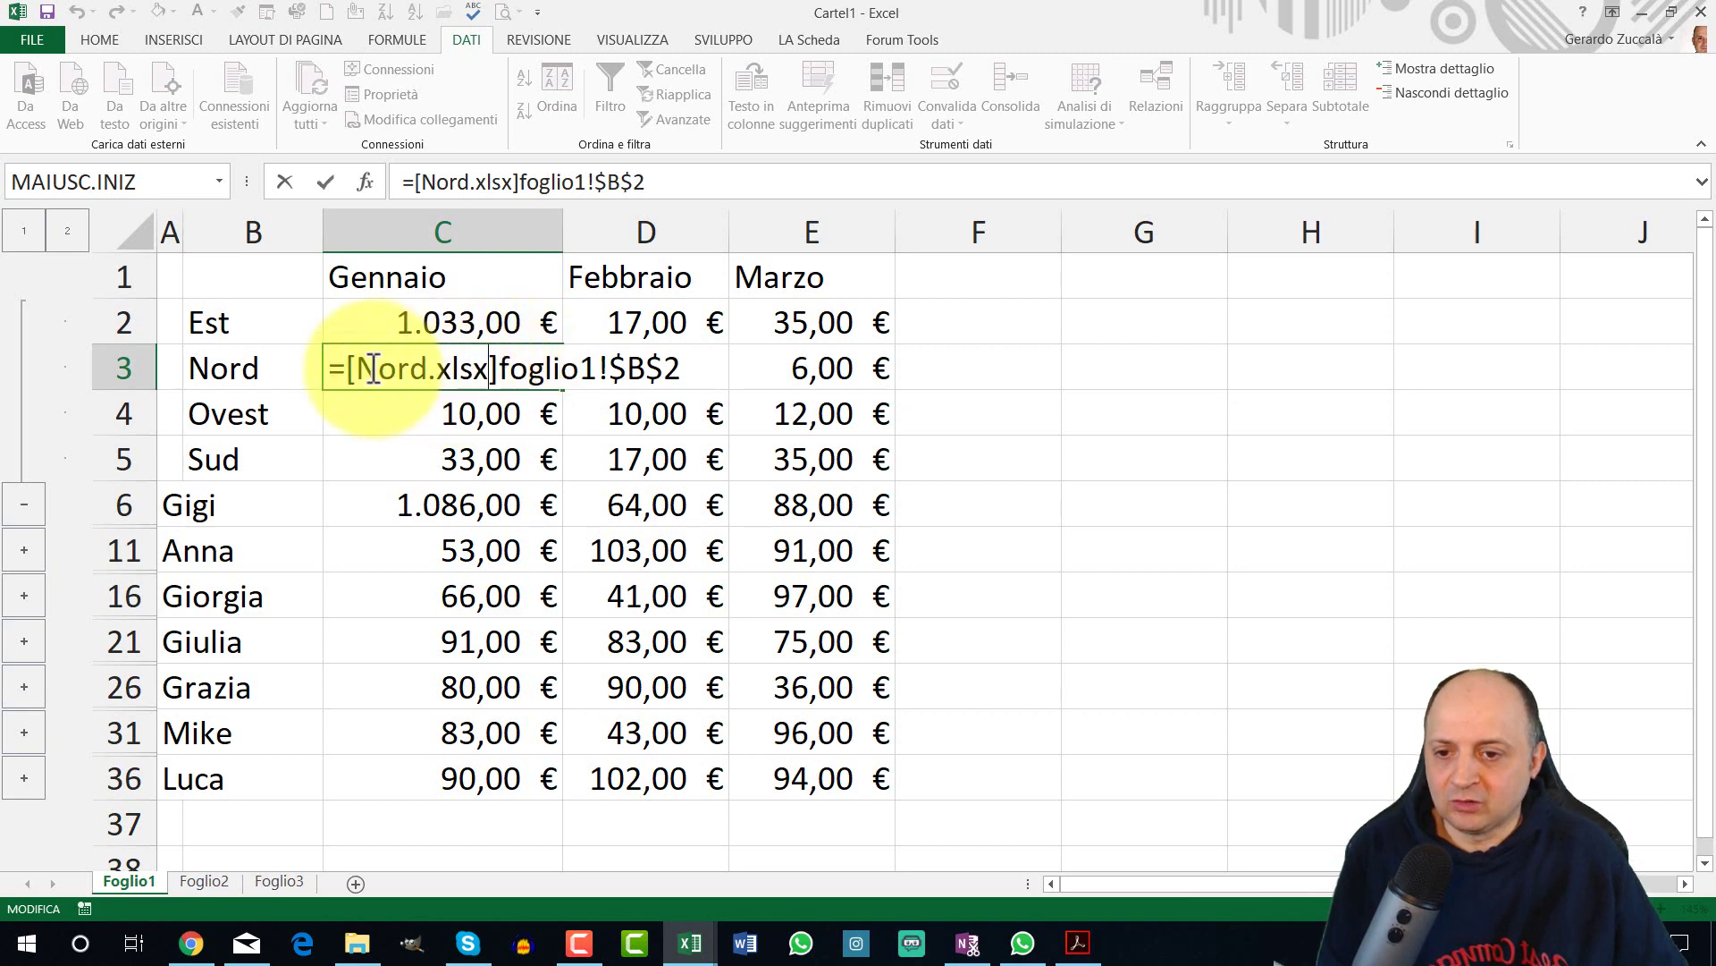
pyautogui.moveTo(345, 368); pyautogui.dragTo(489, 369)
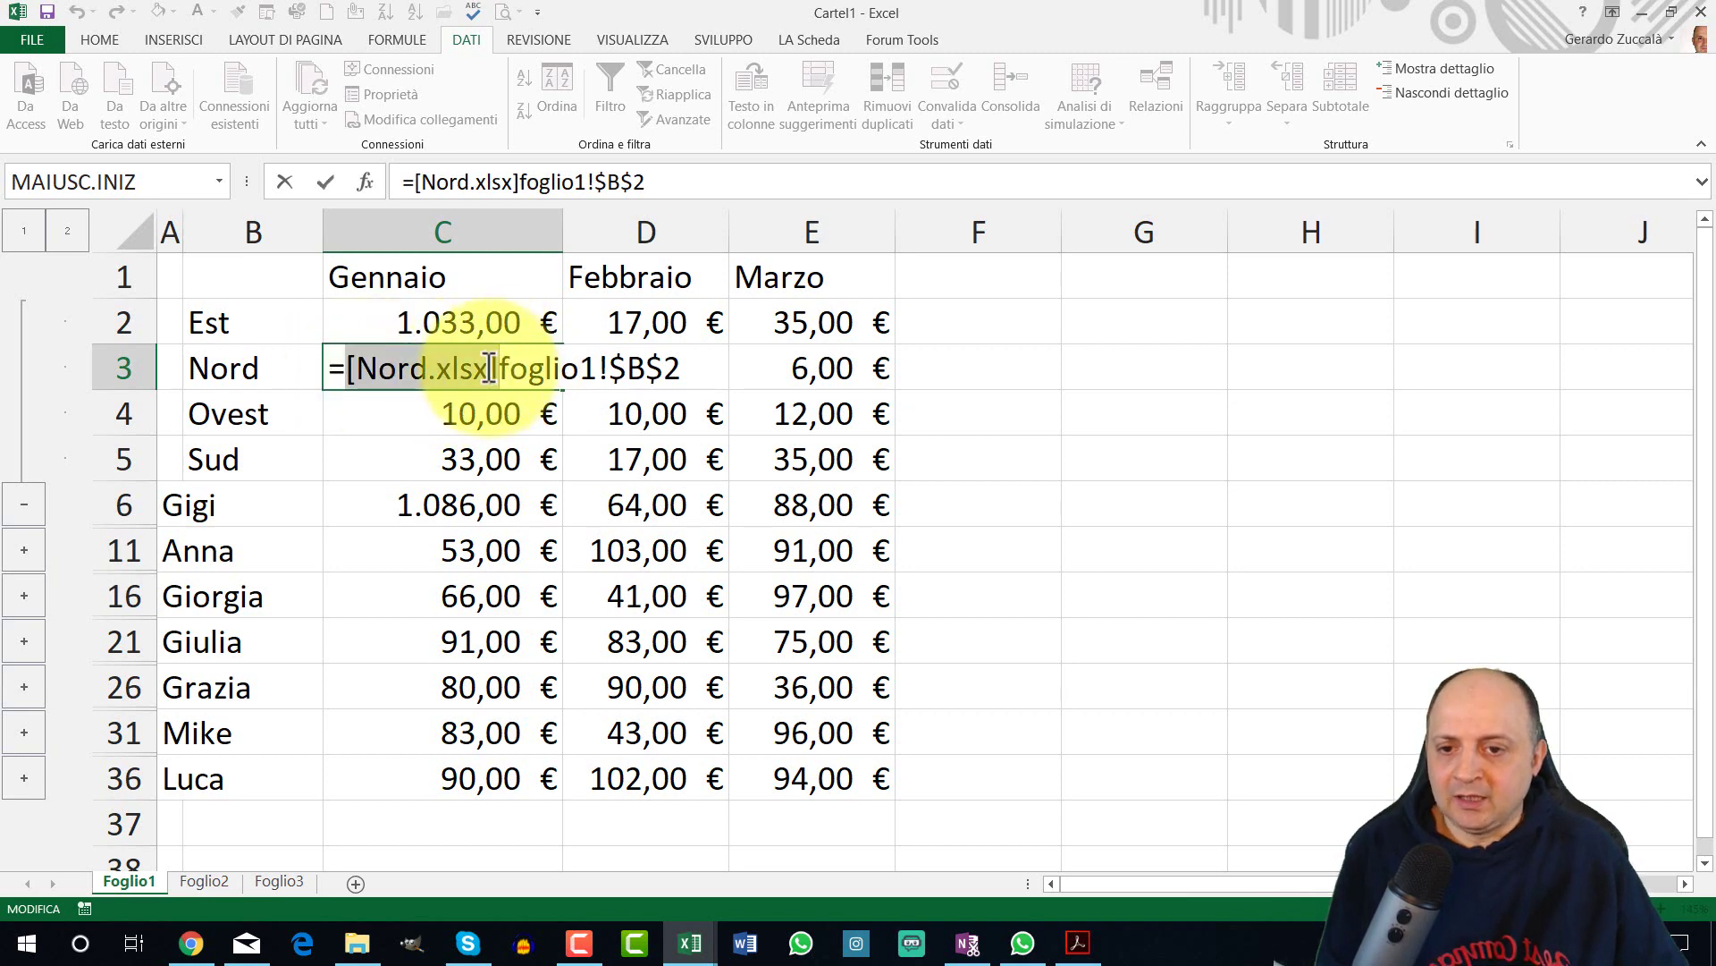
pyautogui.press('Escape')
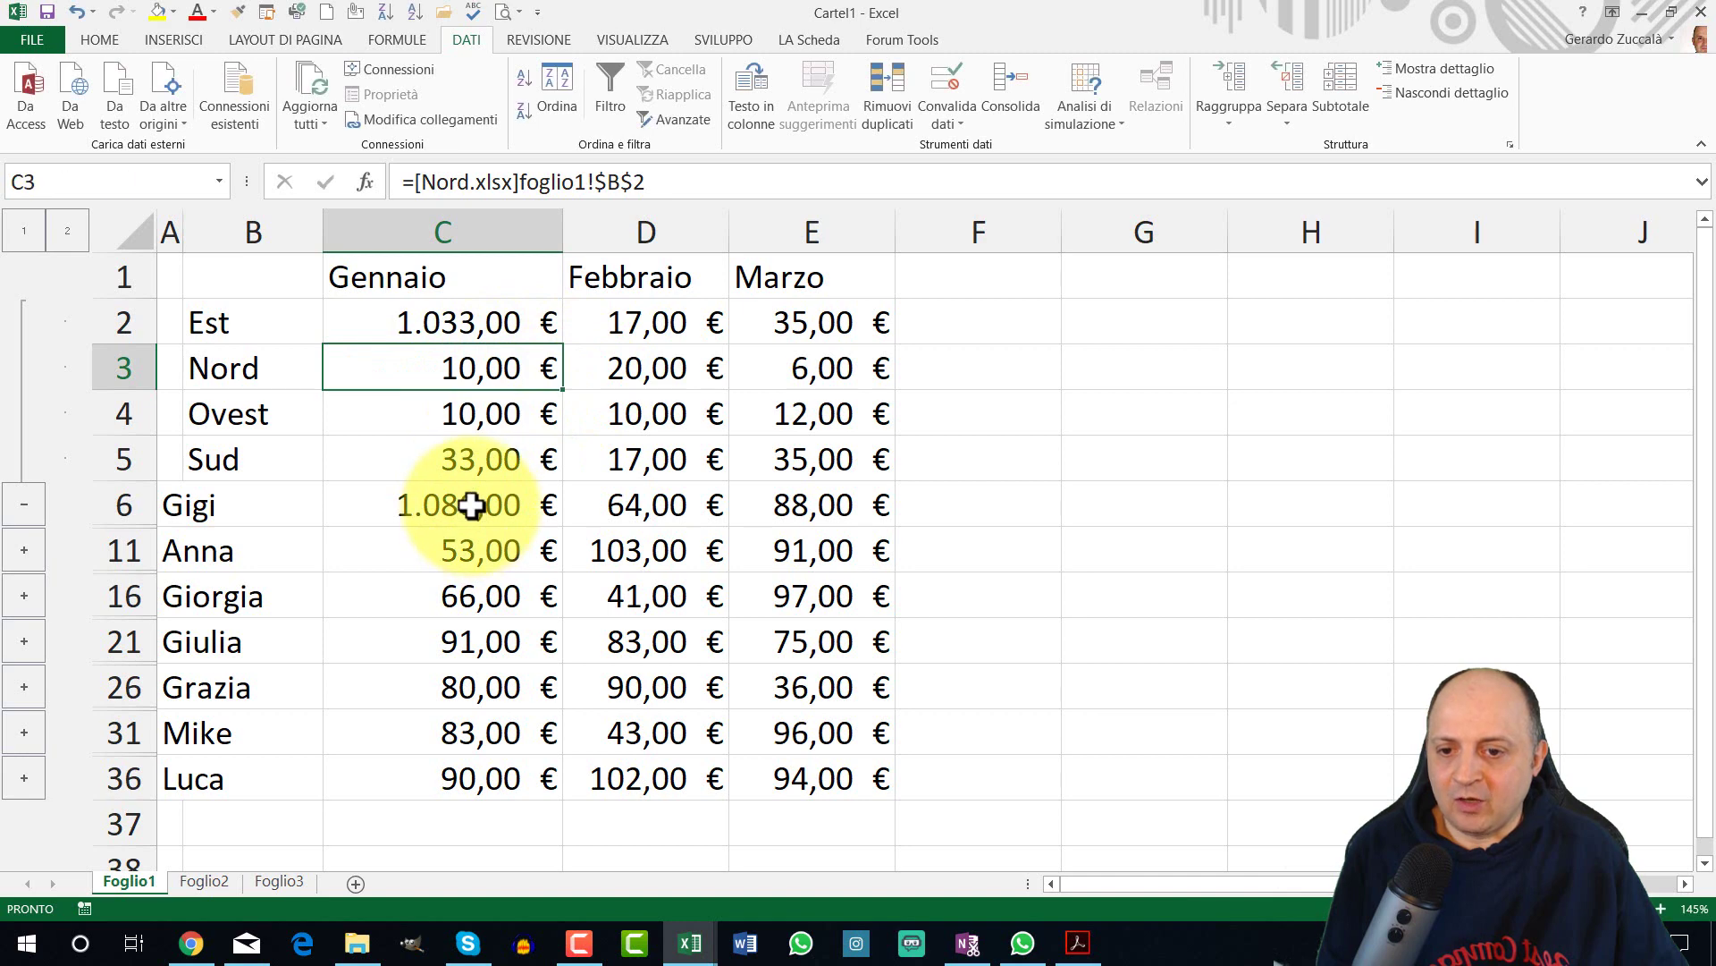
# - Confirm C6 now sums to 1.086,00 € and collapse Gigi's regional rows
pyautogui.doubleClick(472, 505)
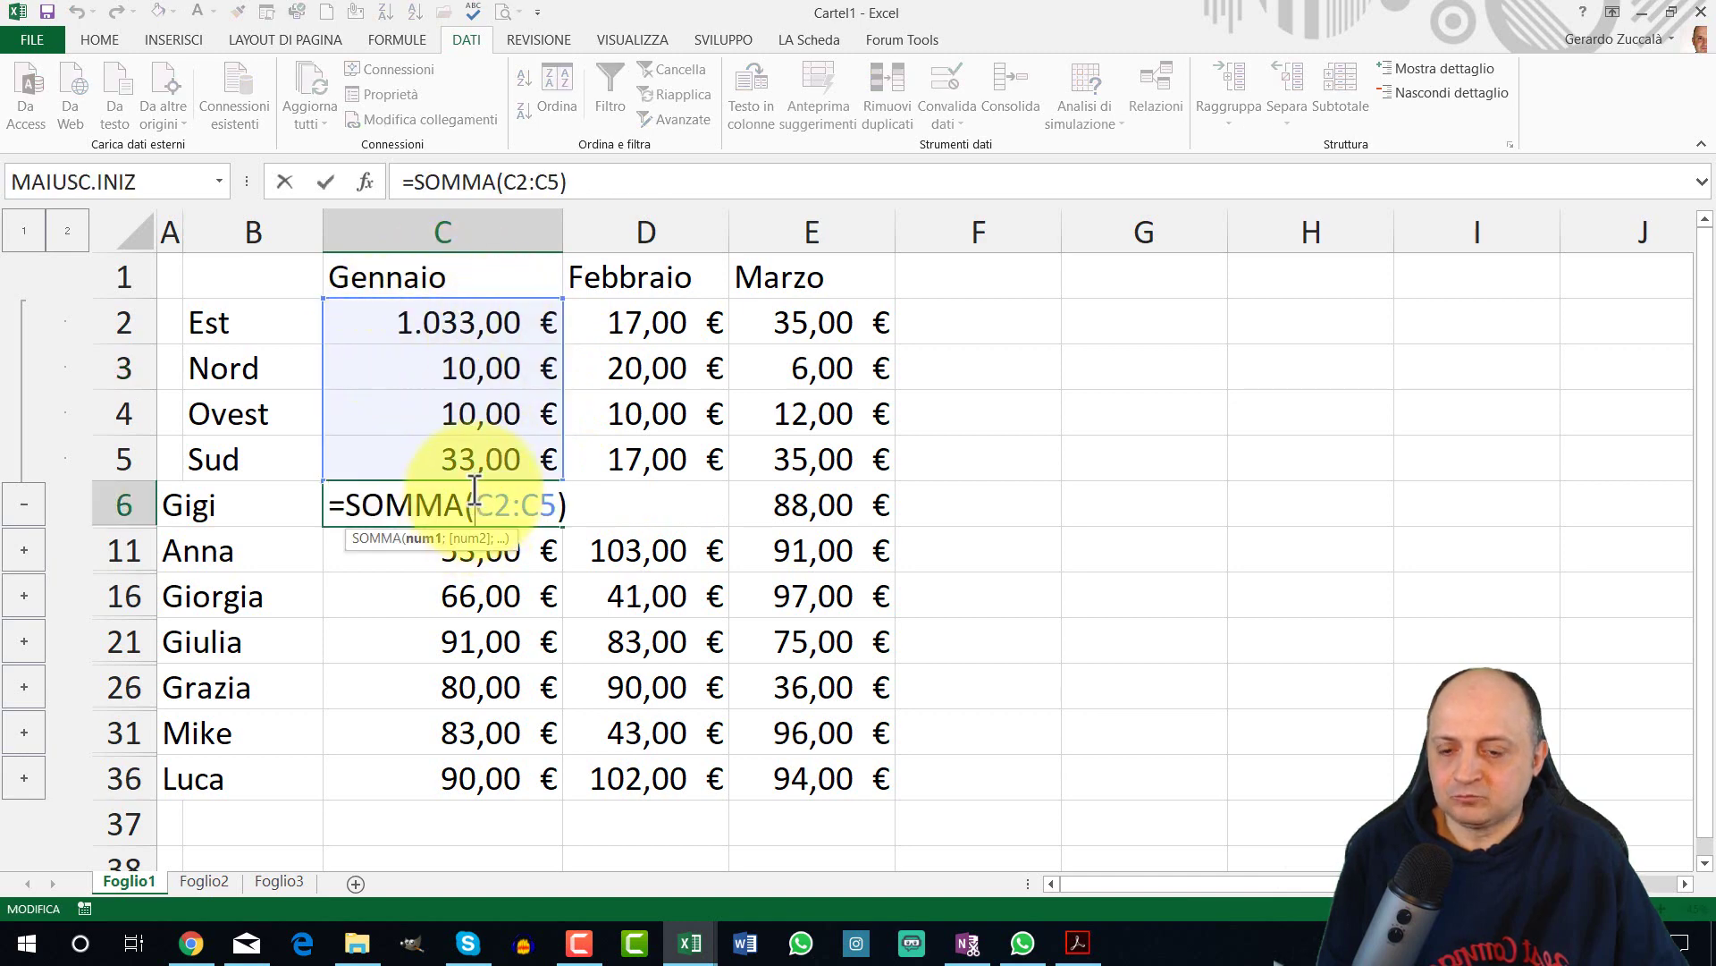
pyautogui.press('Escape')
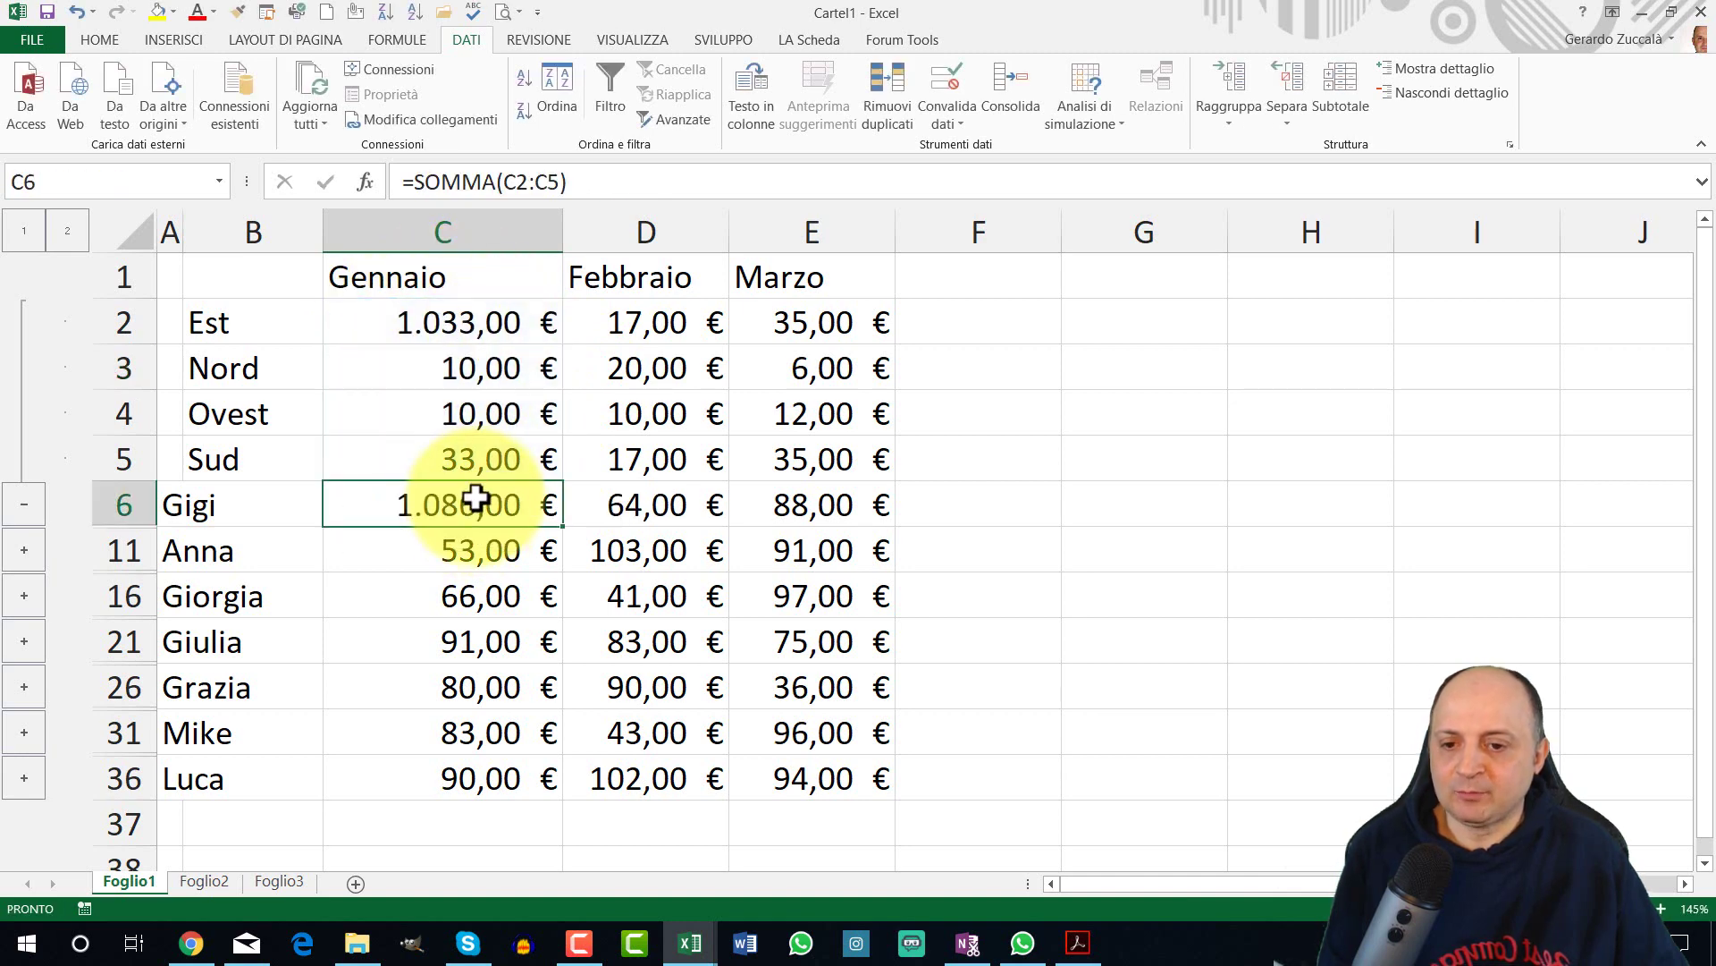
pyautogui.click(24, 232)
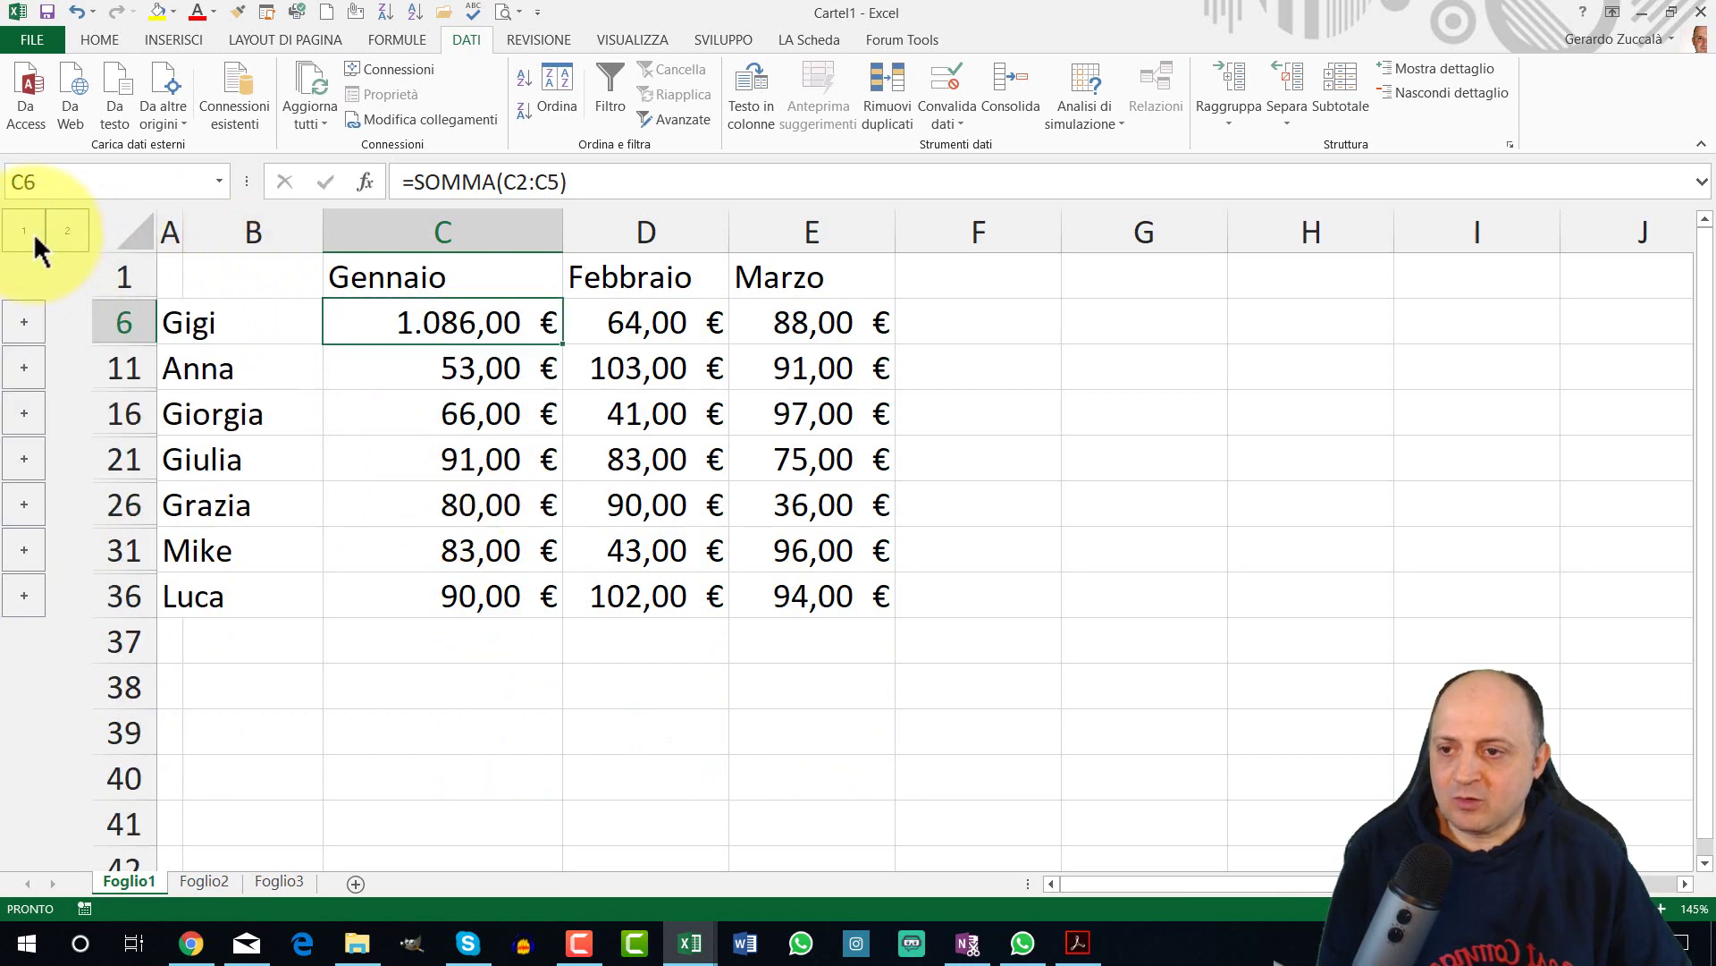
# - Expand Giulia's group and select her four region labels, Est through Sud
pyautogui.click(32, 505)
pyautogui.click(345, 528)
pyautogui.click(262, 505)
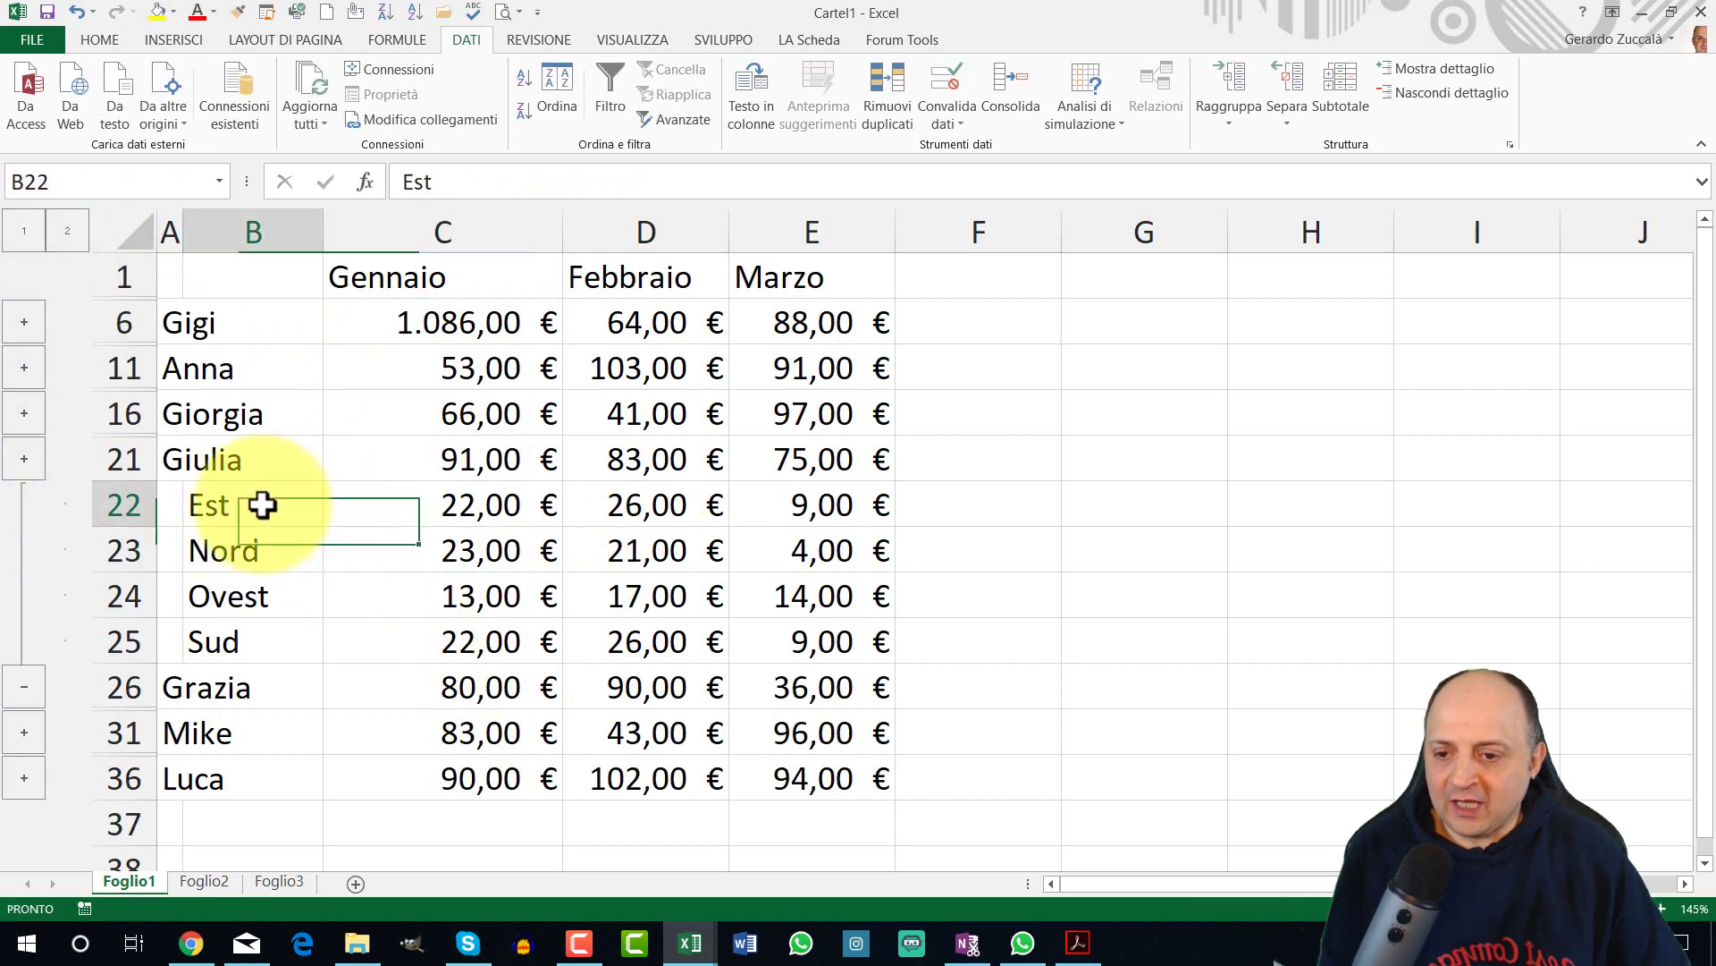
pyautogui.moveTo(262, 505); pyautogui.dragTo(256, 644)
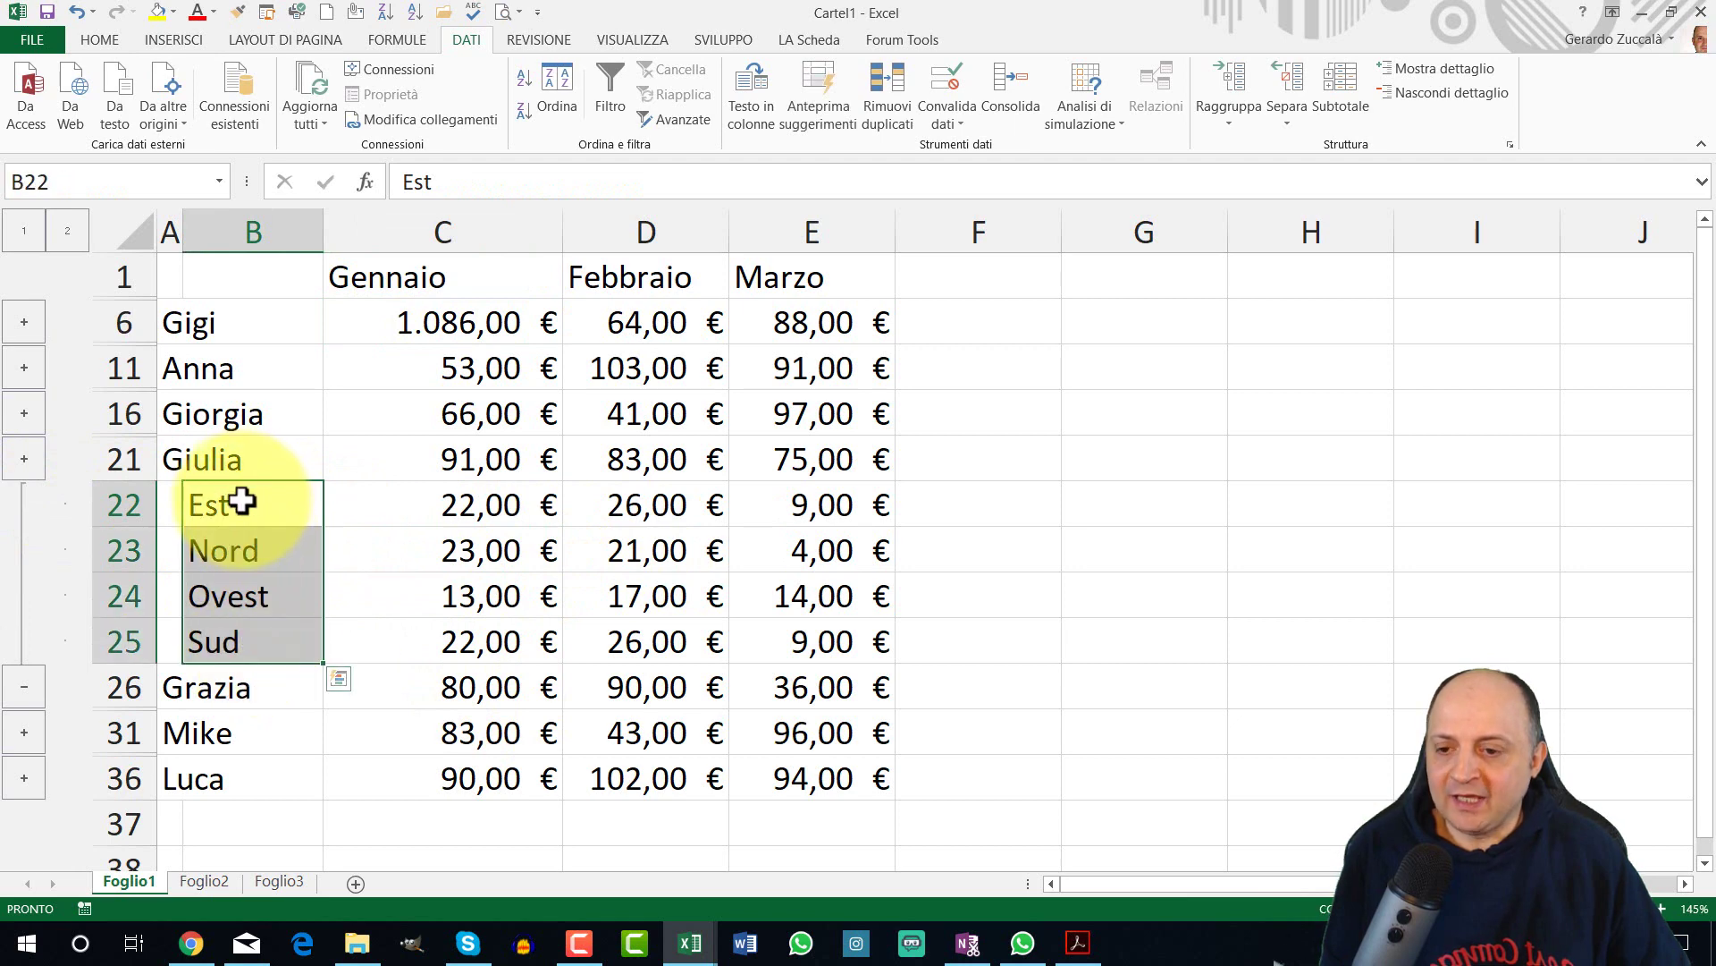
pyautogui.moveTo(242, 503); pyautogui.dragTo(256, 594)
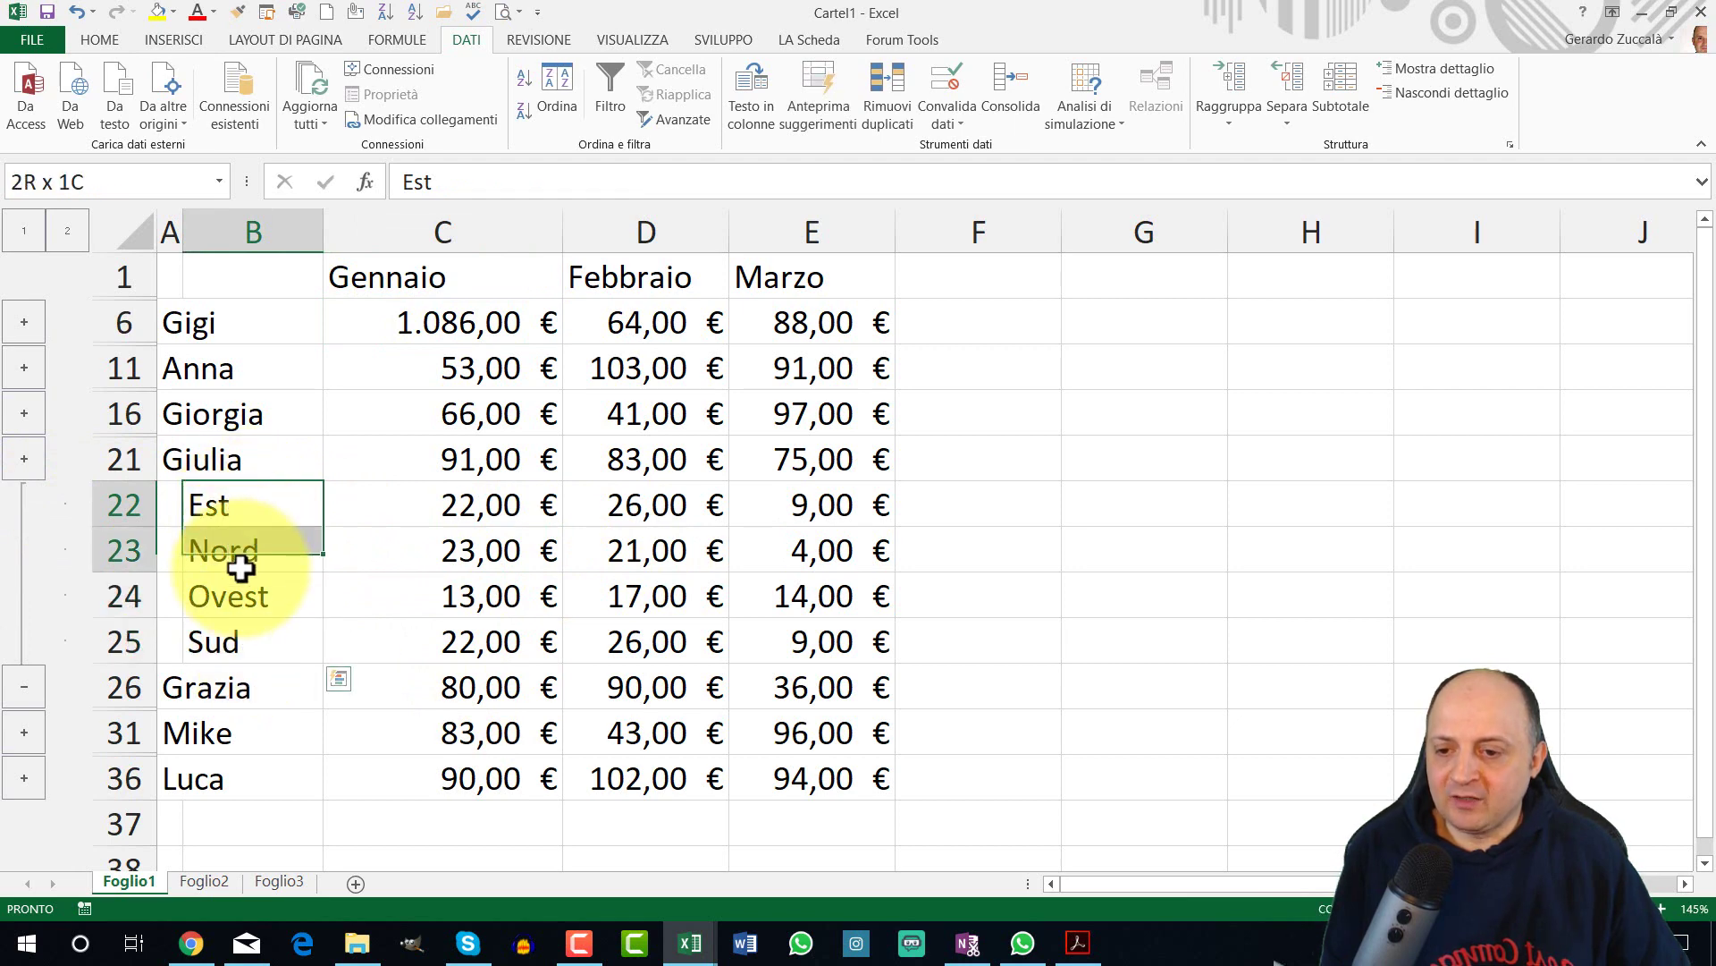
pyautogui.click(259, 635)
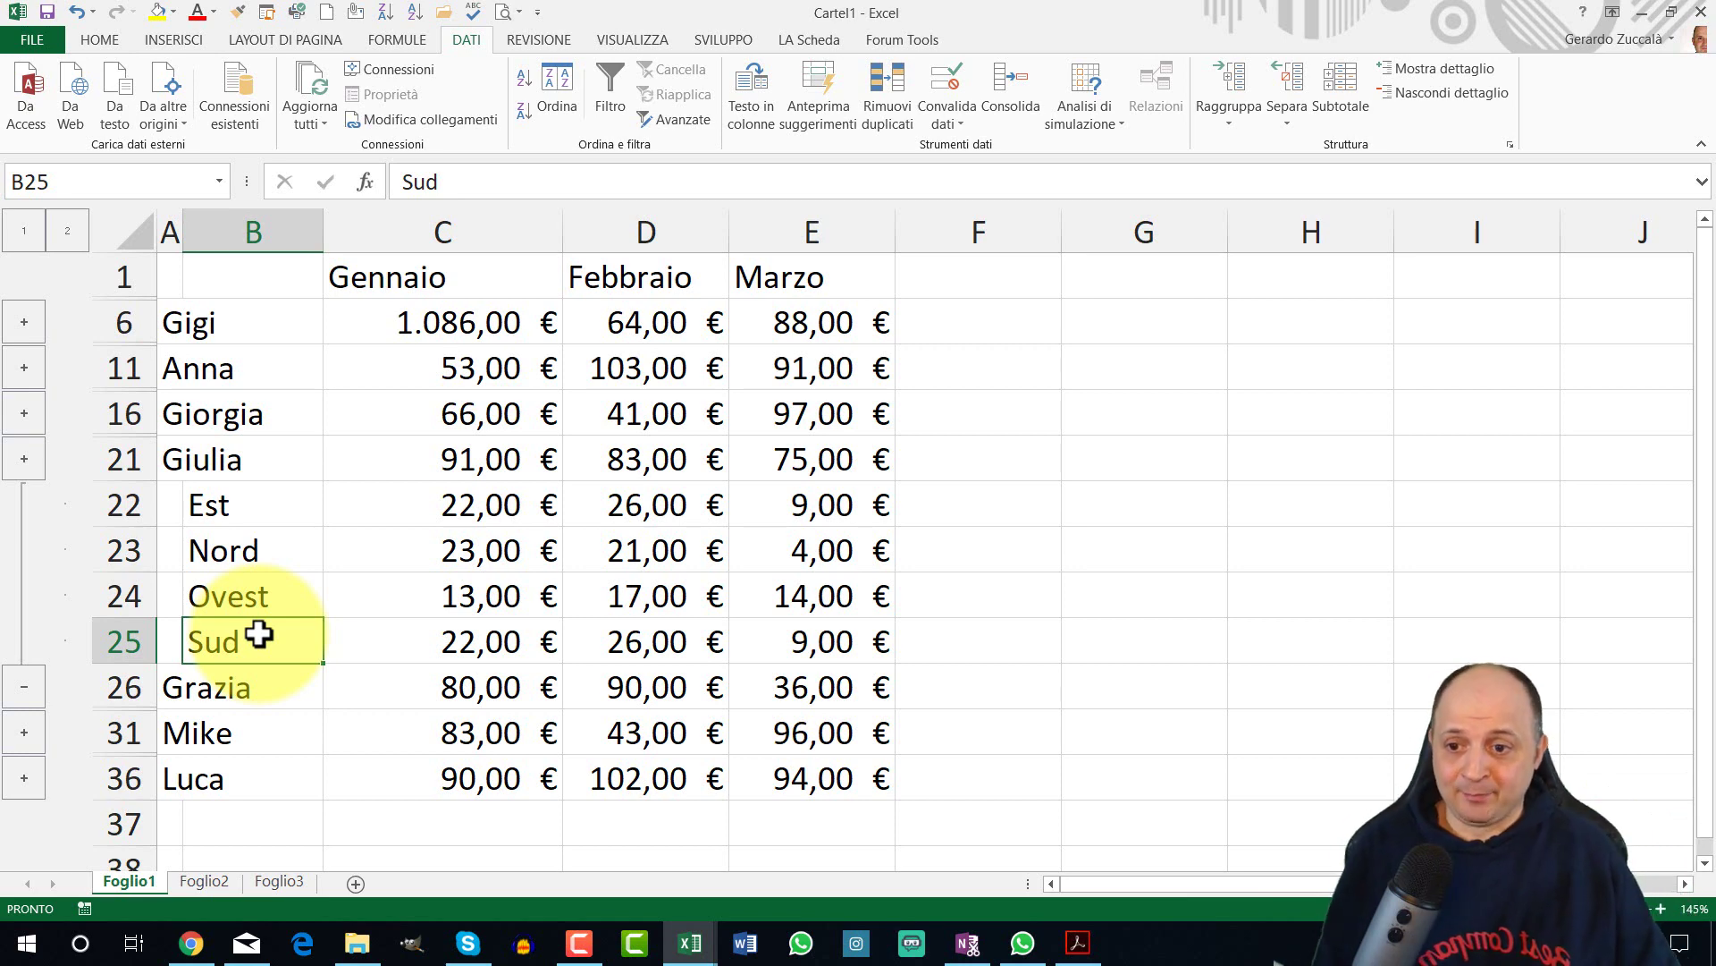
pyautogui.moveTo(260, 505); pyautogui.dragTo(278, 641)
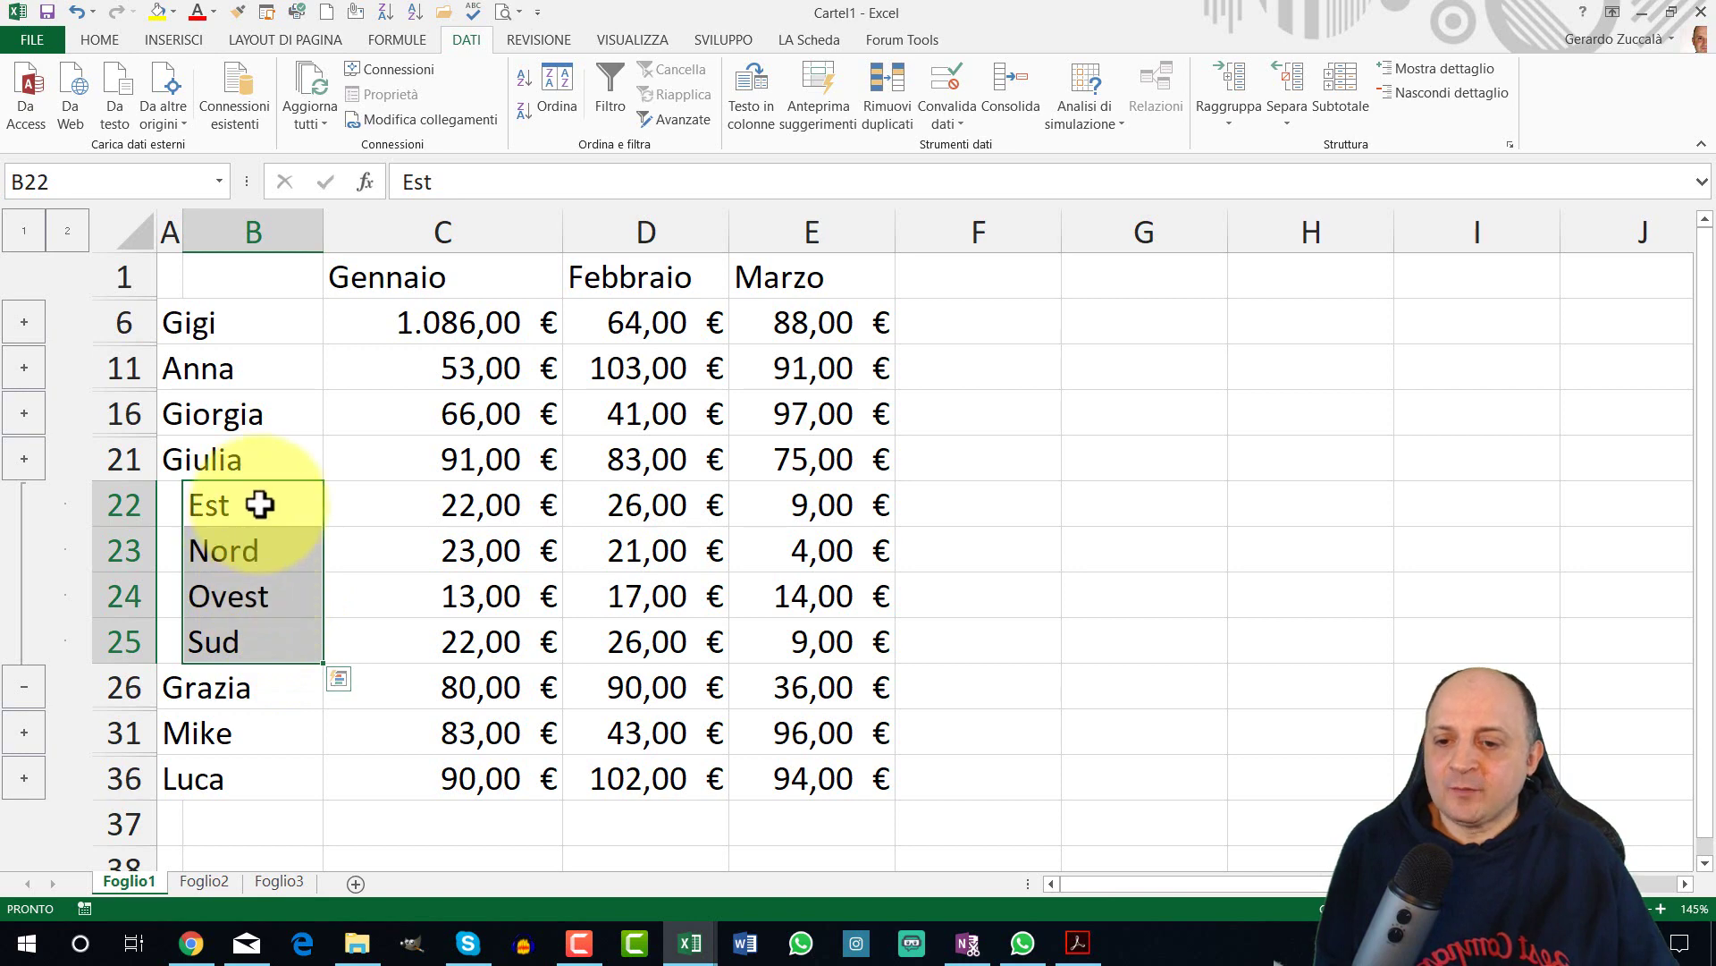
pyautogui.moveTo(261, 501); pyautogui.dragTo(257, 637)
pyautogui.moveTo(268, 505); pyautogui.dragTo(260, 640)
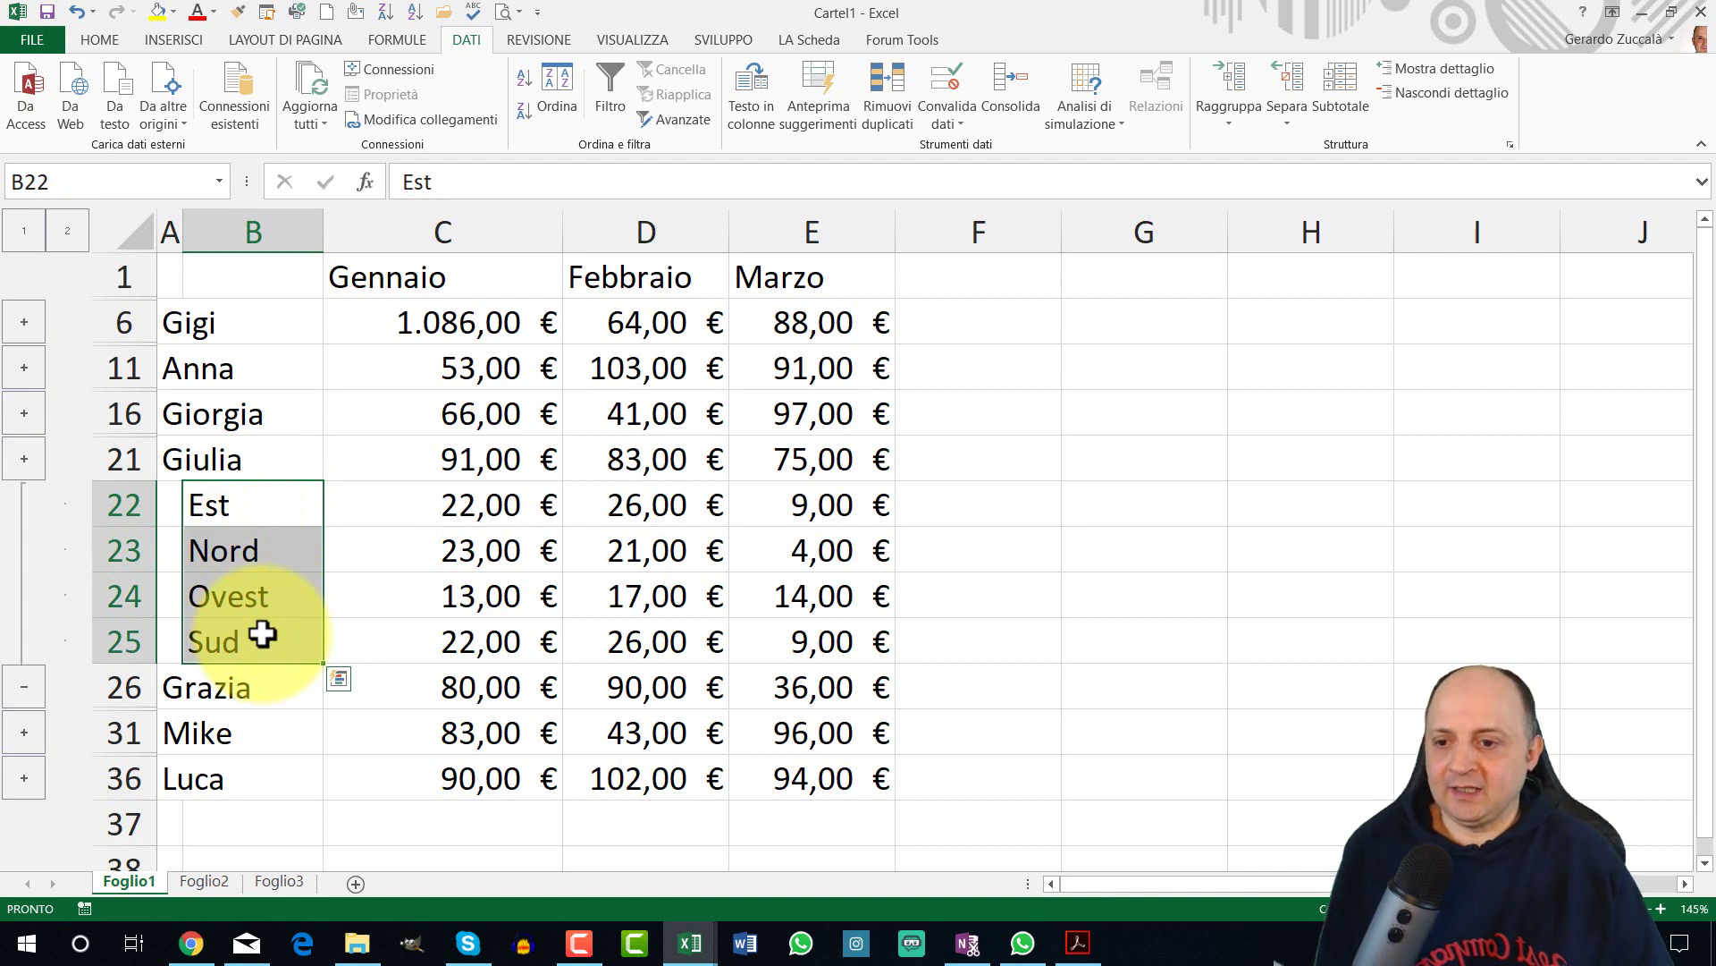
# - Expand Giorgia's and Anna's groups, then collapse the outline to level 1 totals
pyautogui.click(24, 469)
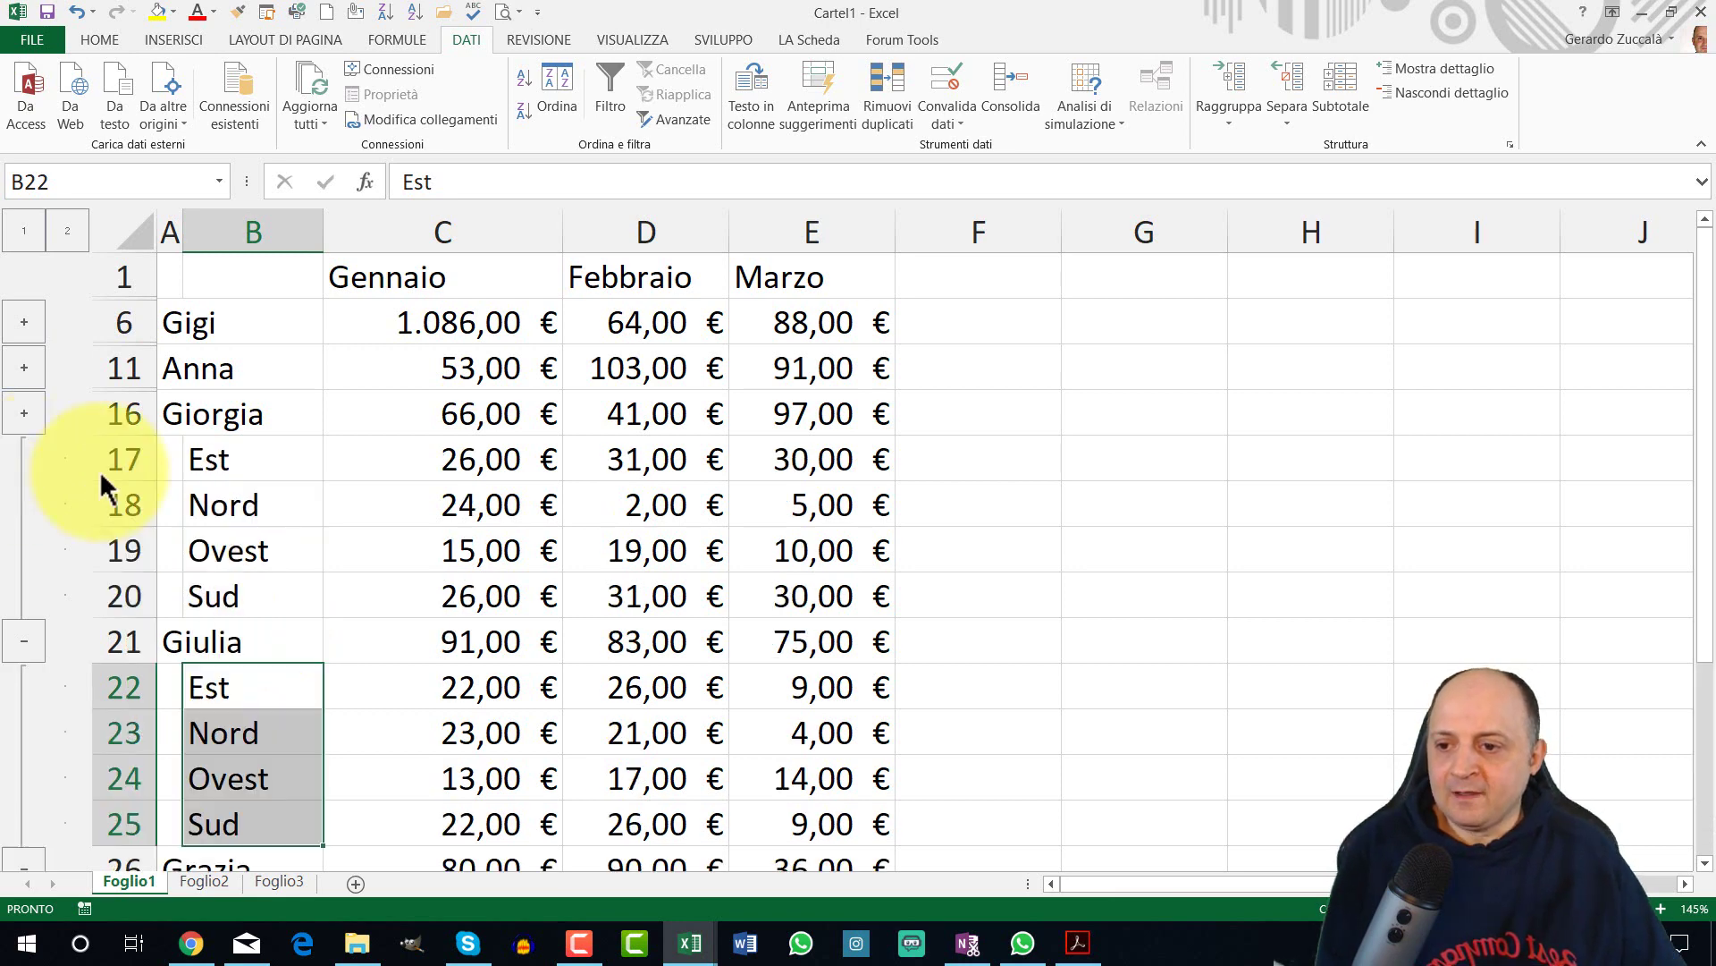
pyautogui.click(24, 414)
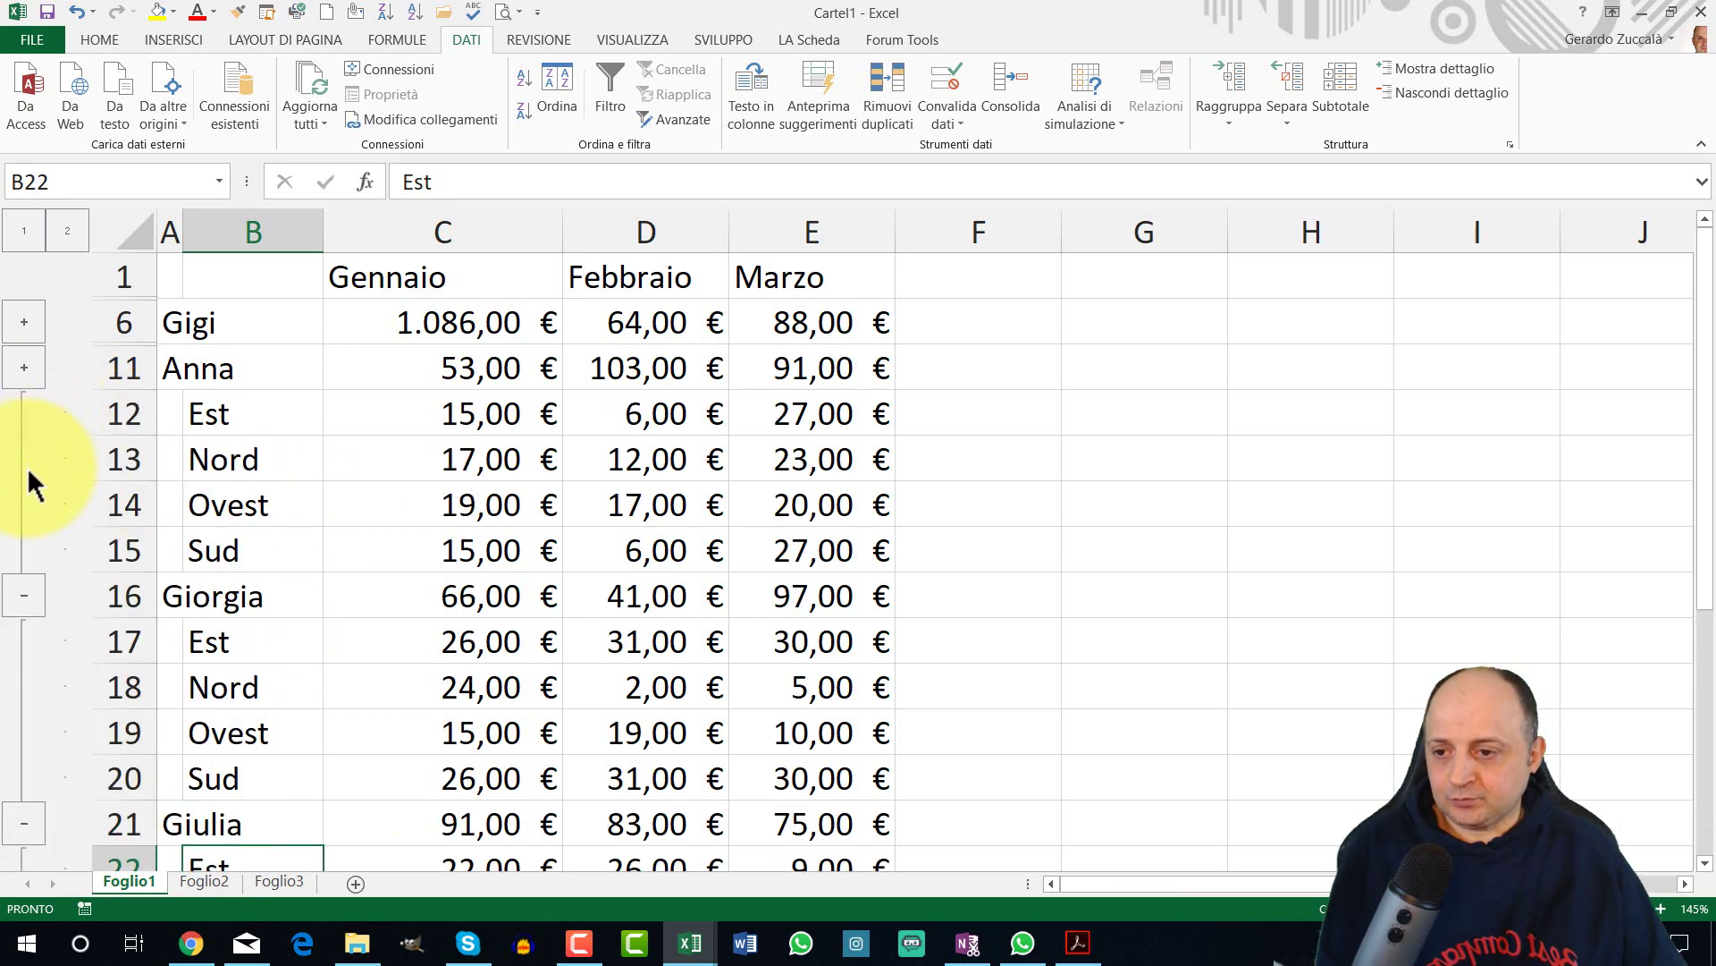
pyautogui.click(35, 237)
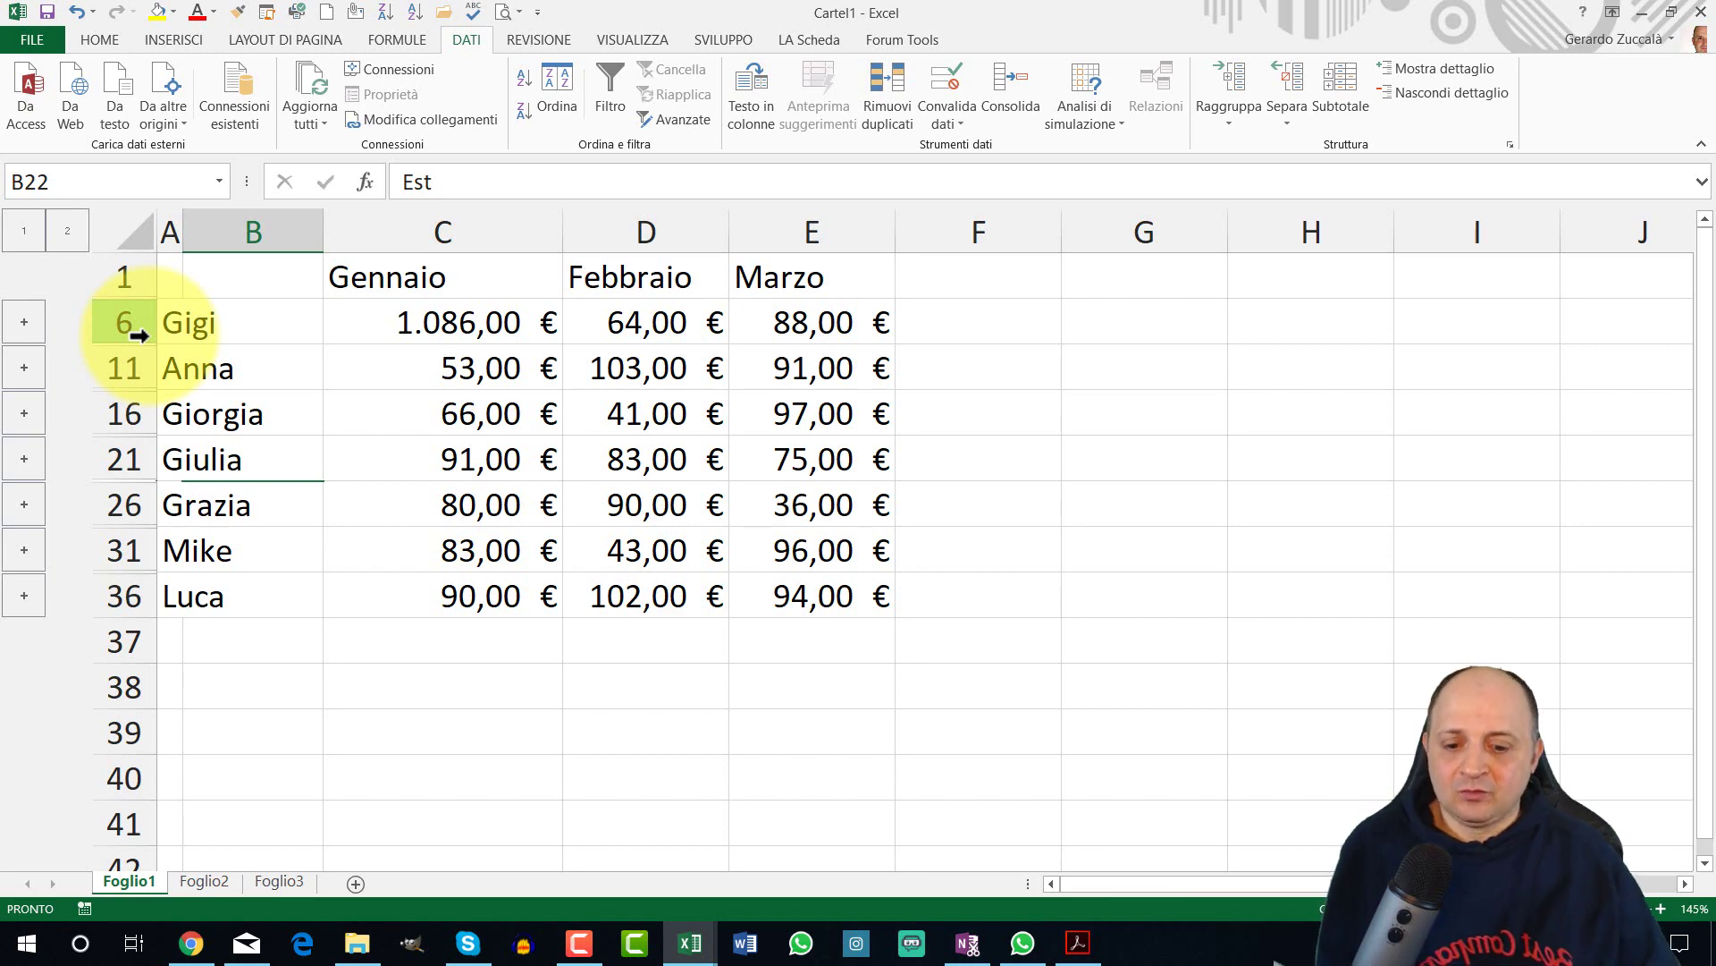
# - Close the Nord, Est, Ovest and Sud workbooks, answering Est's save prompt, leaving Cartel1
pyautogui.click(362, 949)
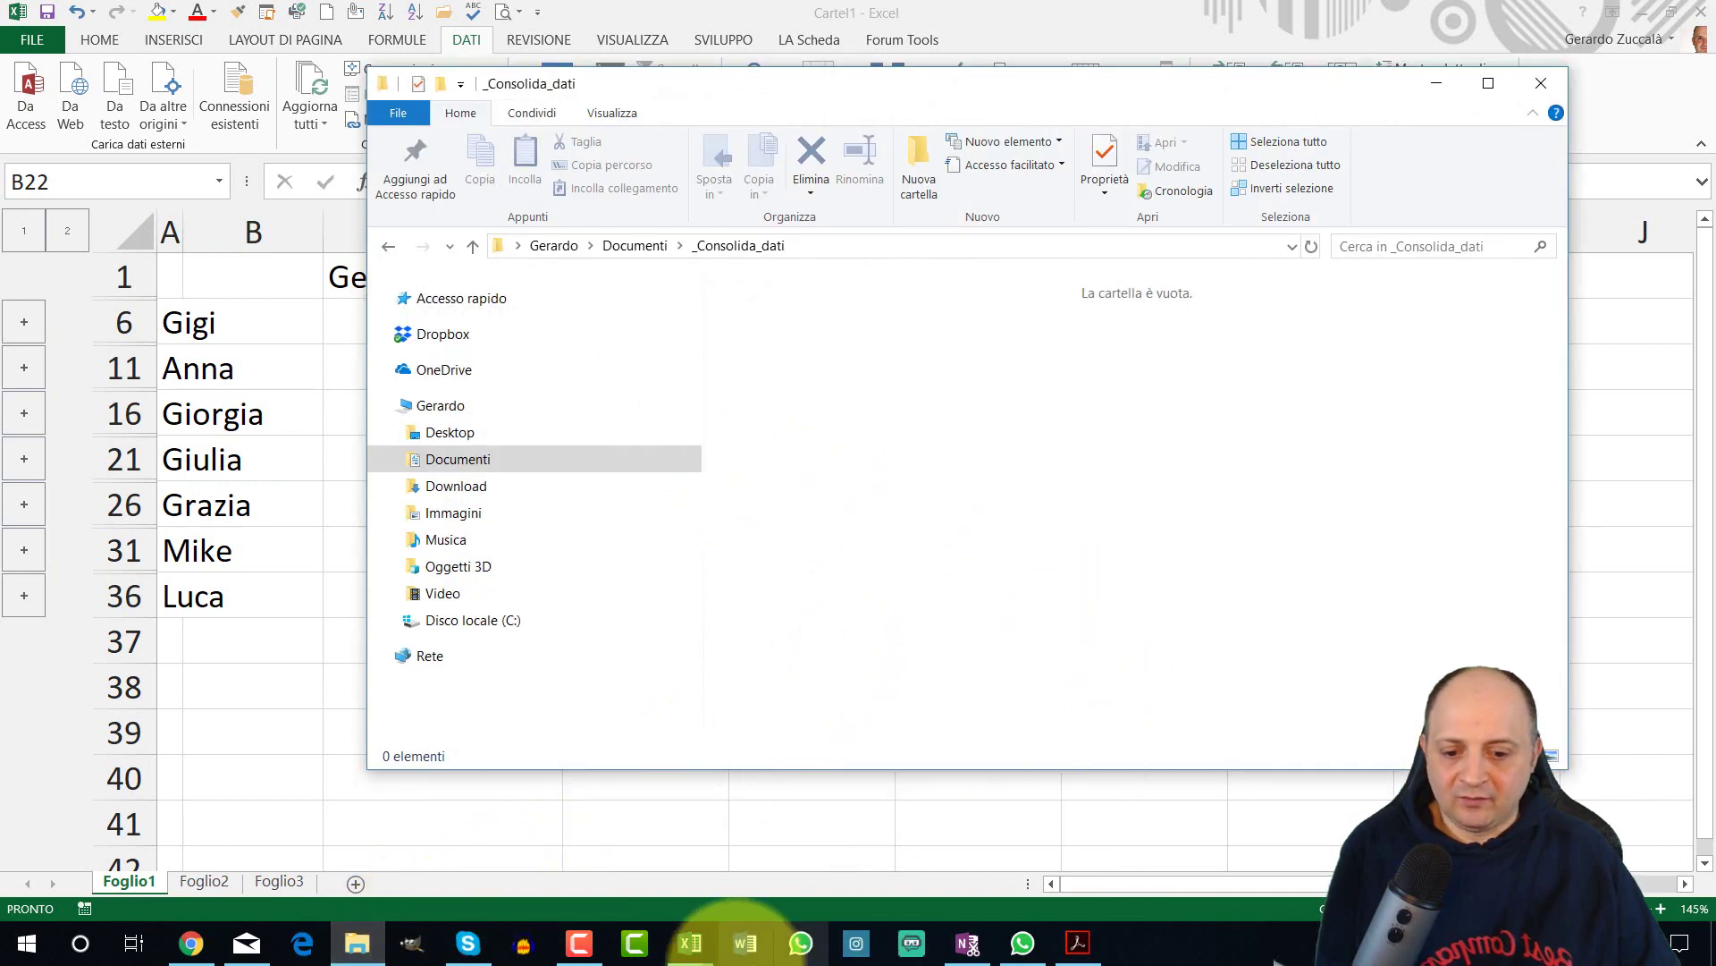
pyautogui.click(690, 942)
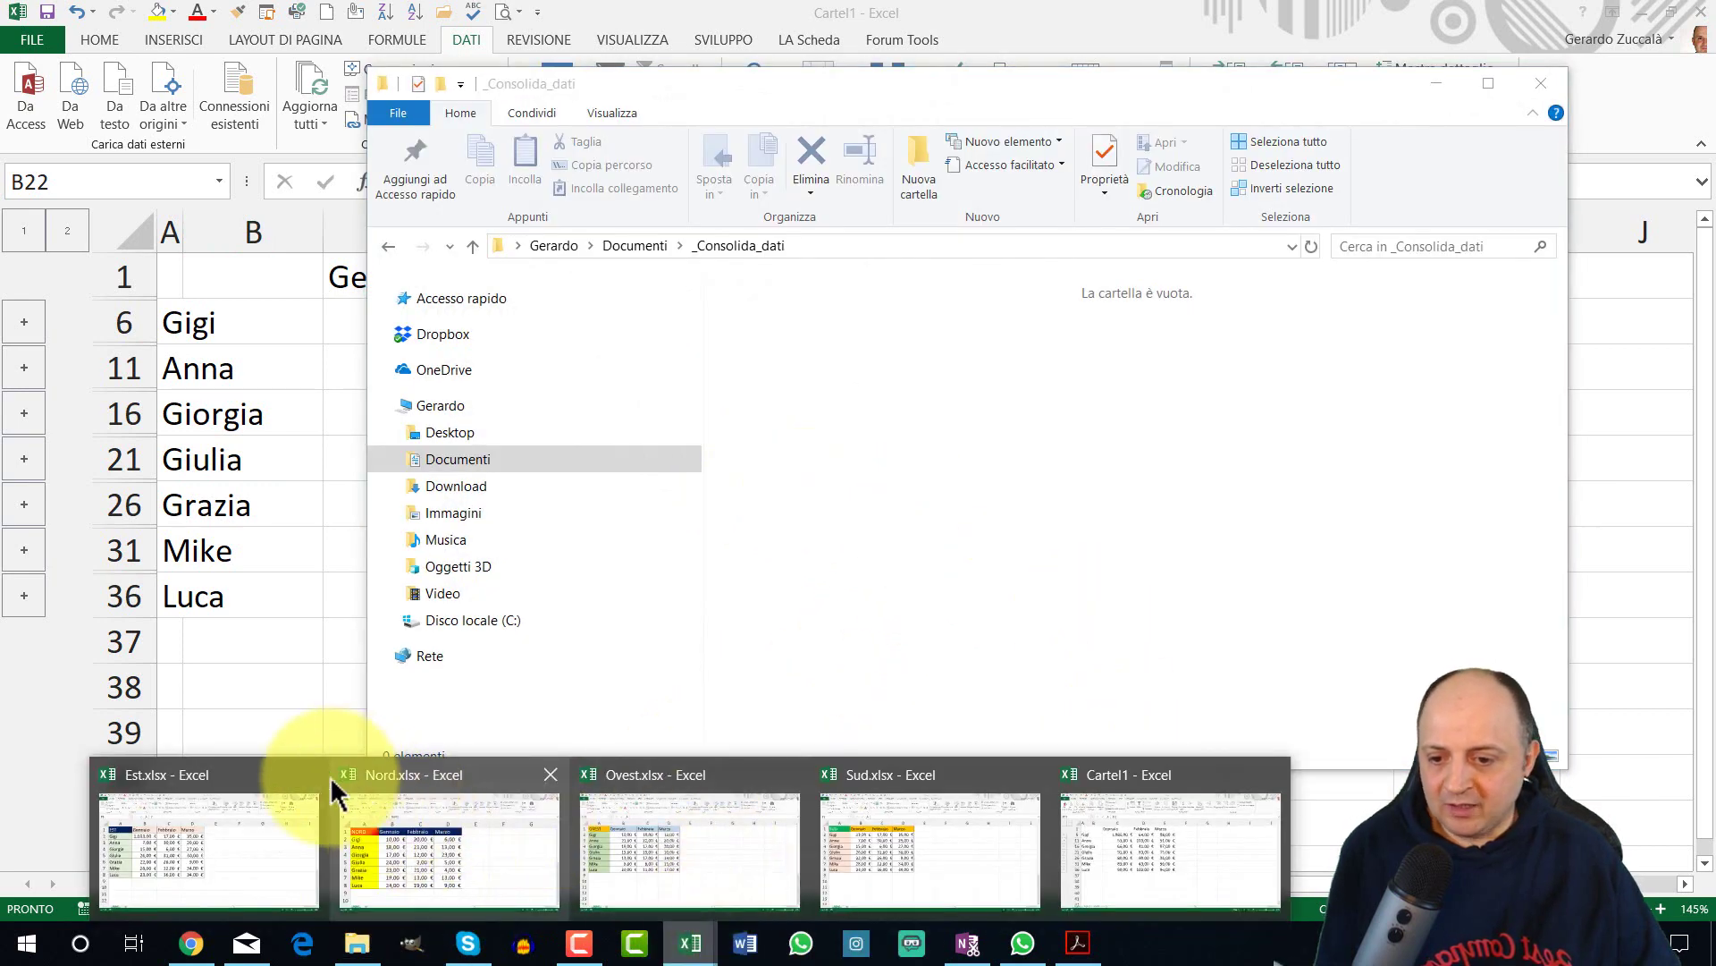
pyautogui.click(549, 774)
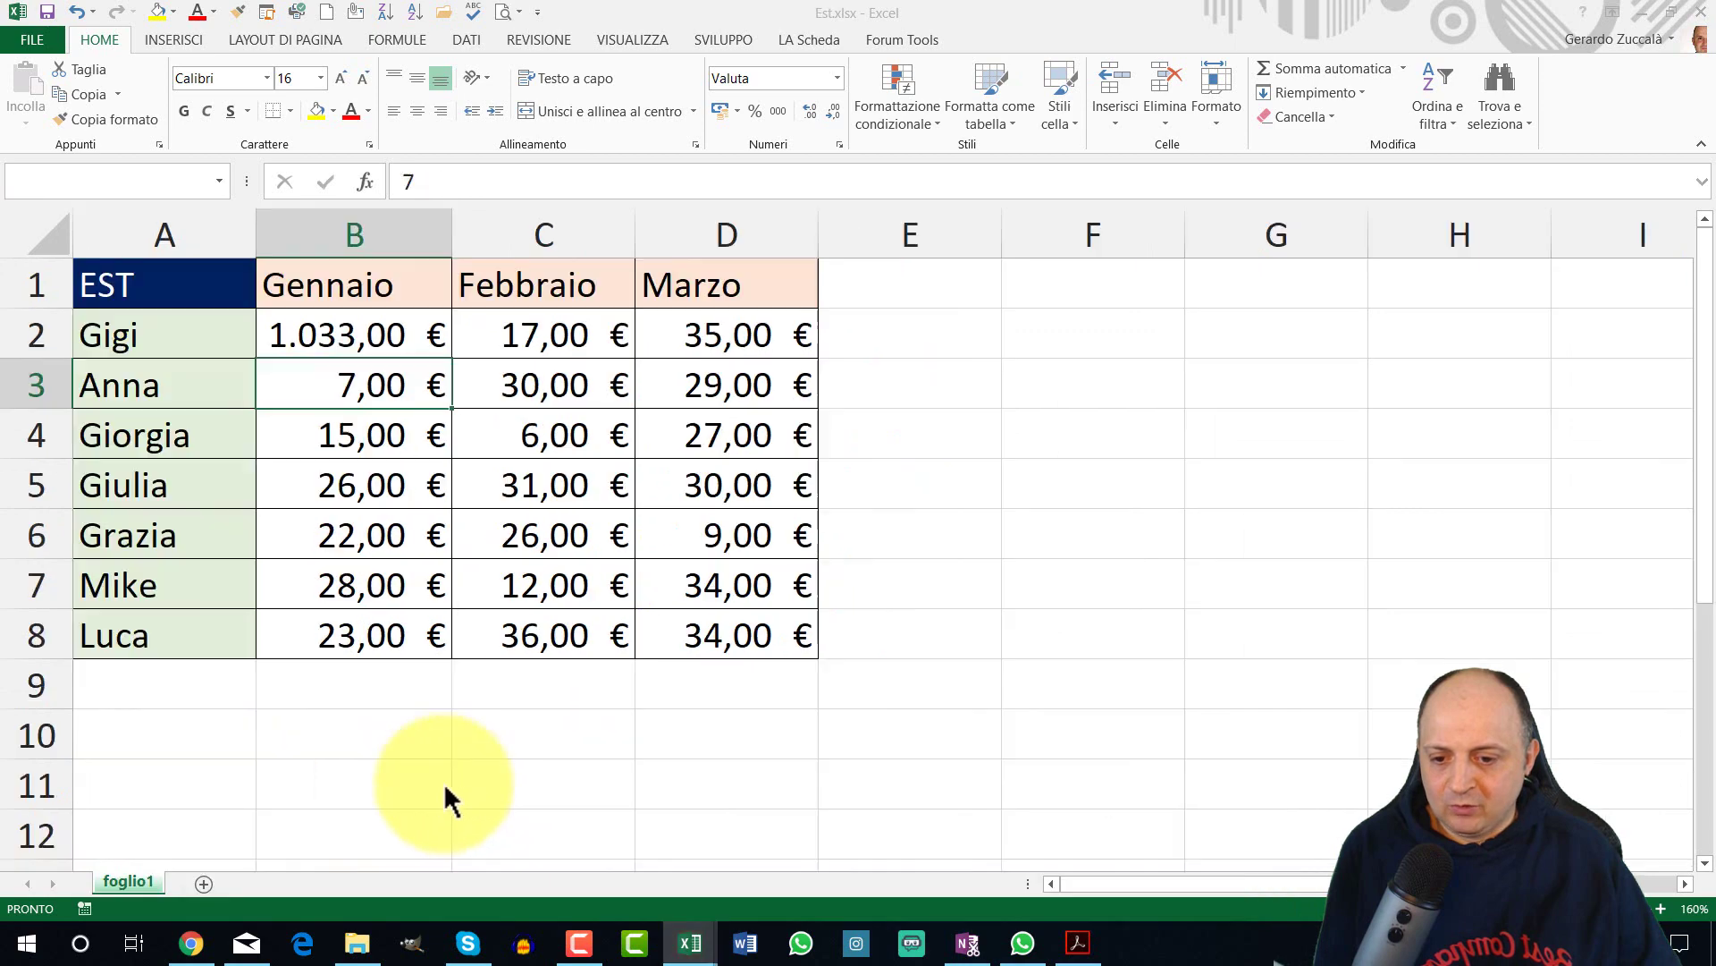
pyautogui.click(765, 496)
pyautogui.moveTo(689, 942)
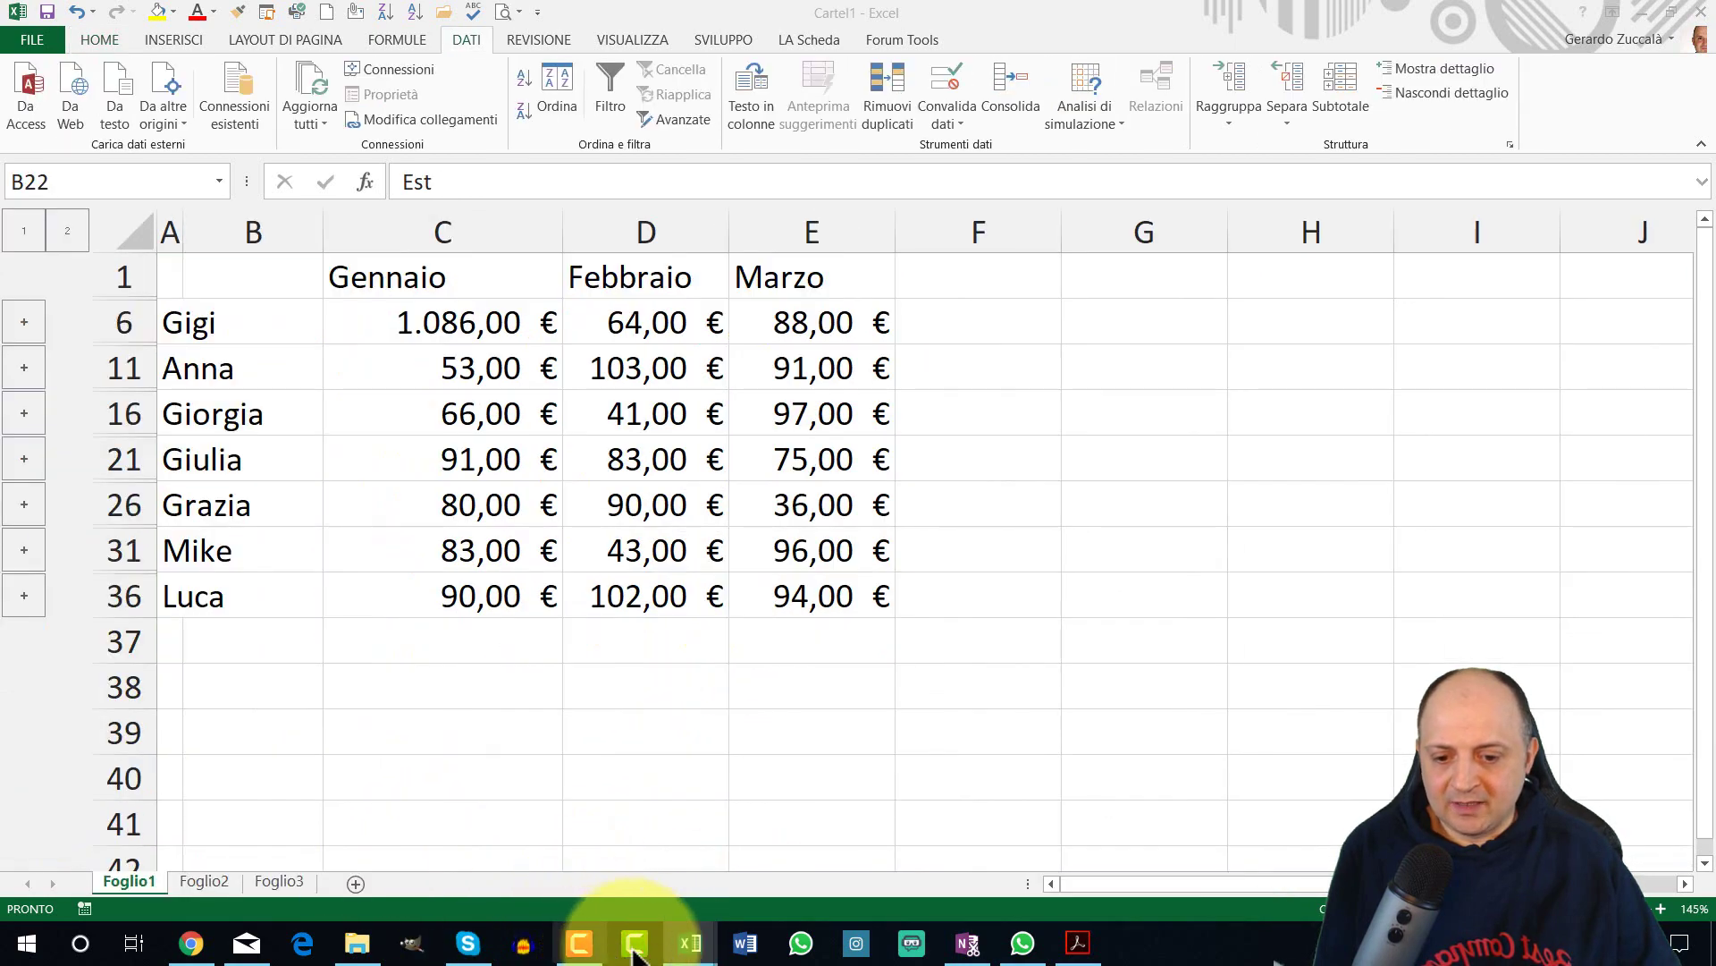
pyautogui.click(442, 780)
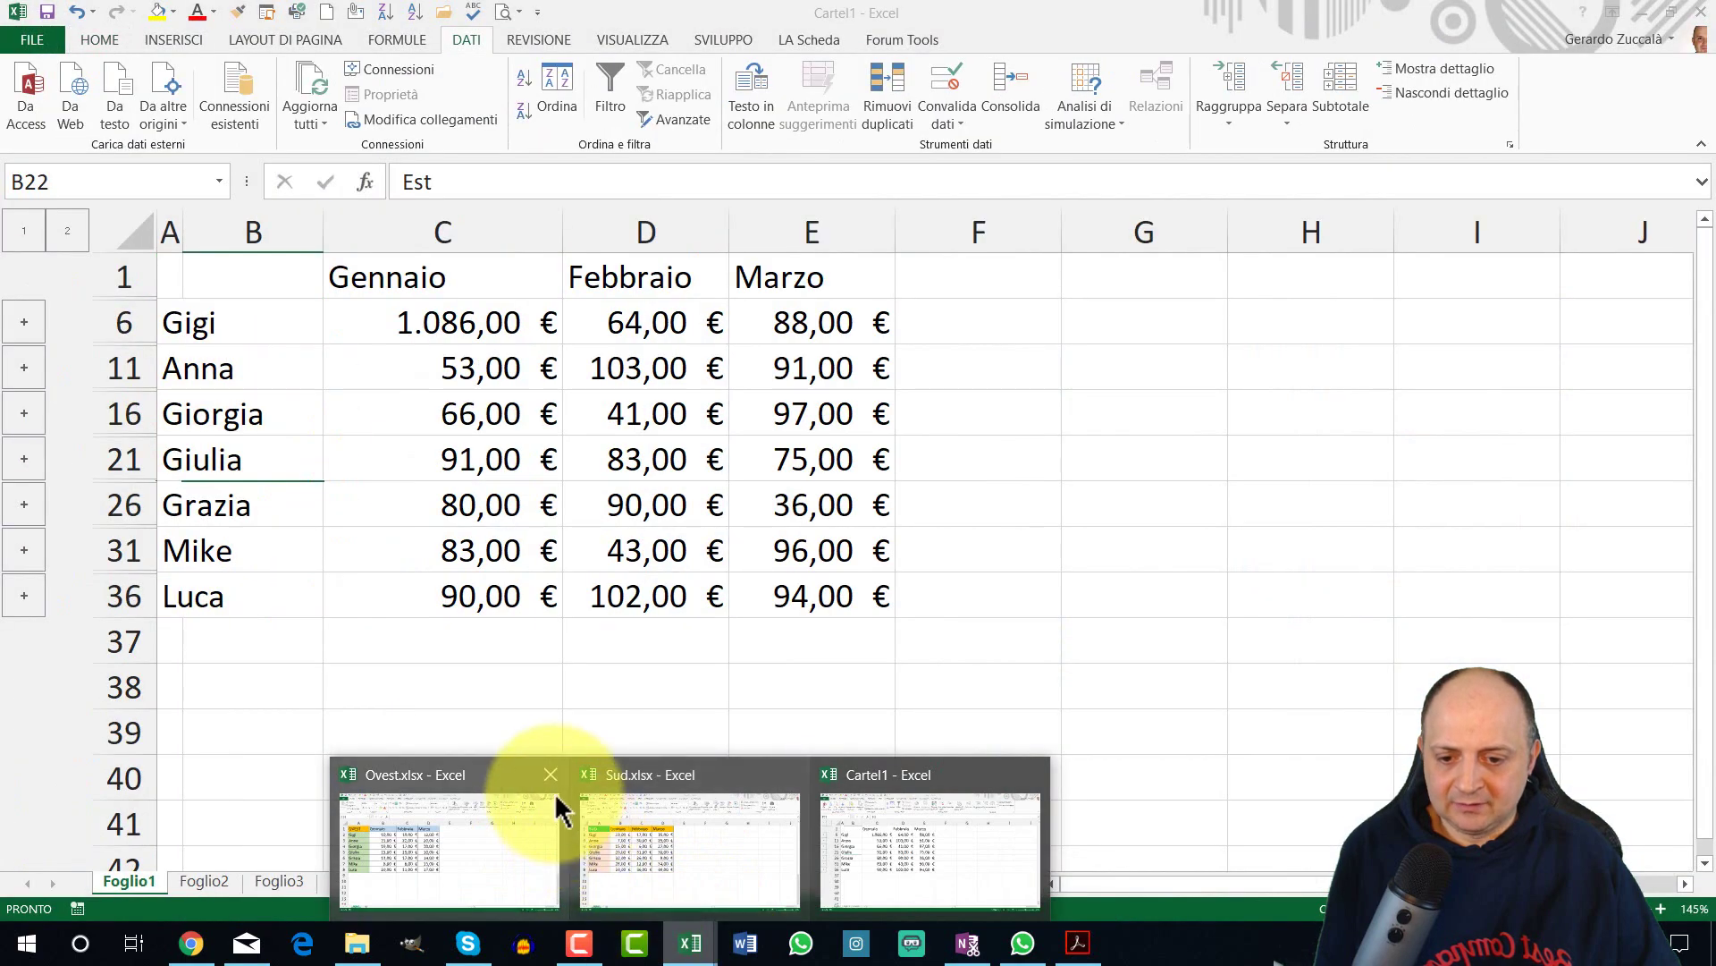
pyautogui.click(550, 774)
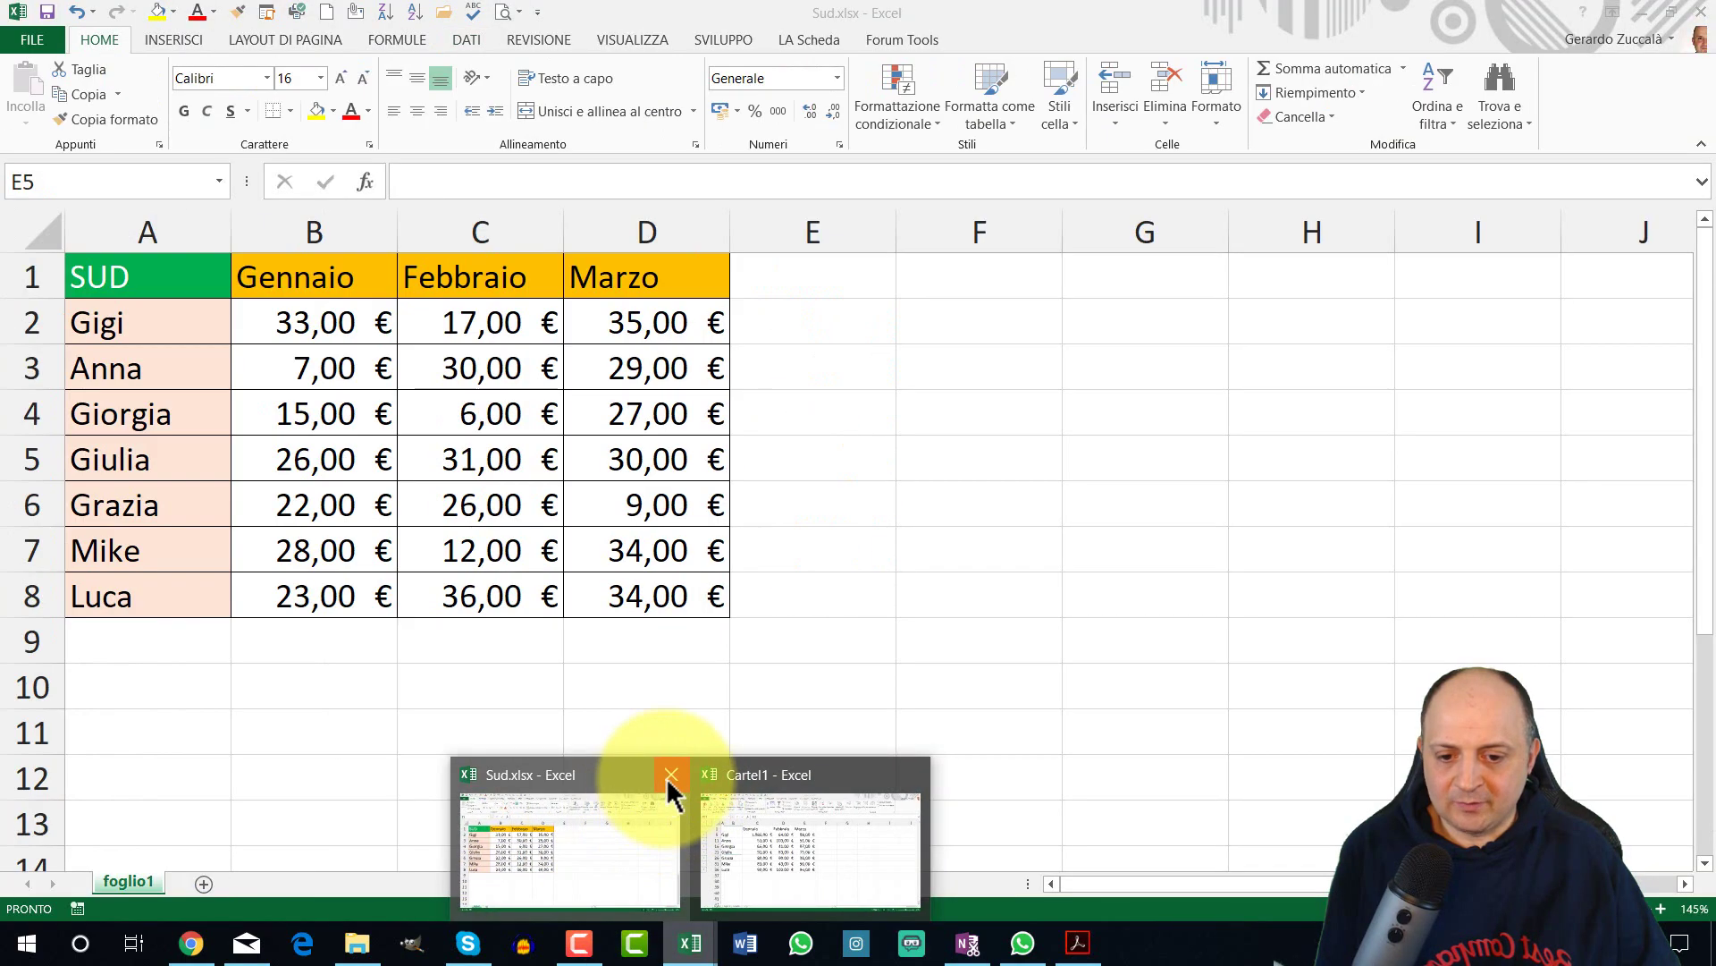
pyautogui.click(661, 778)
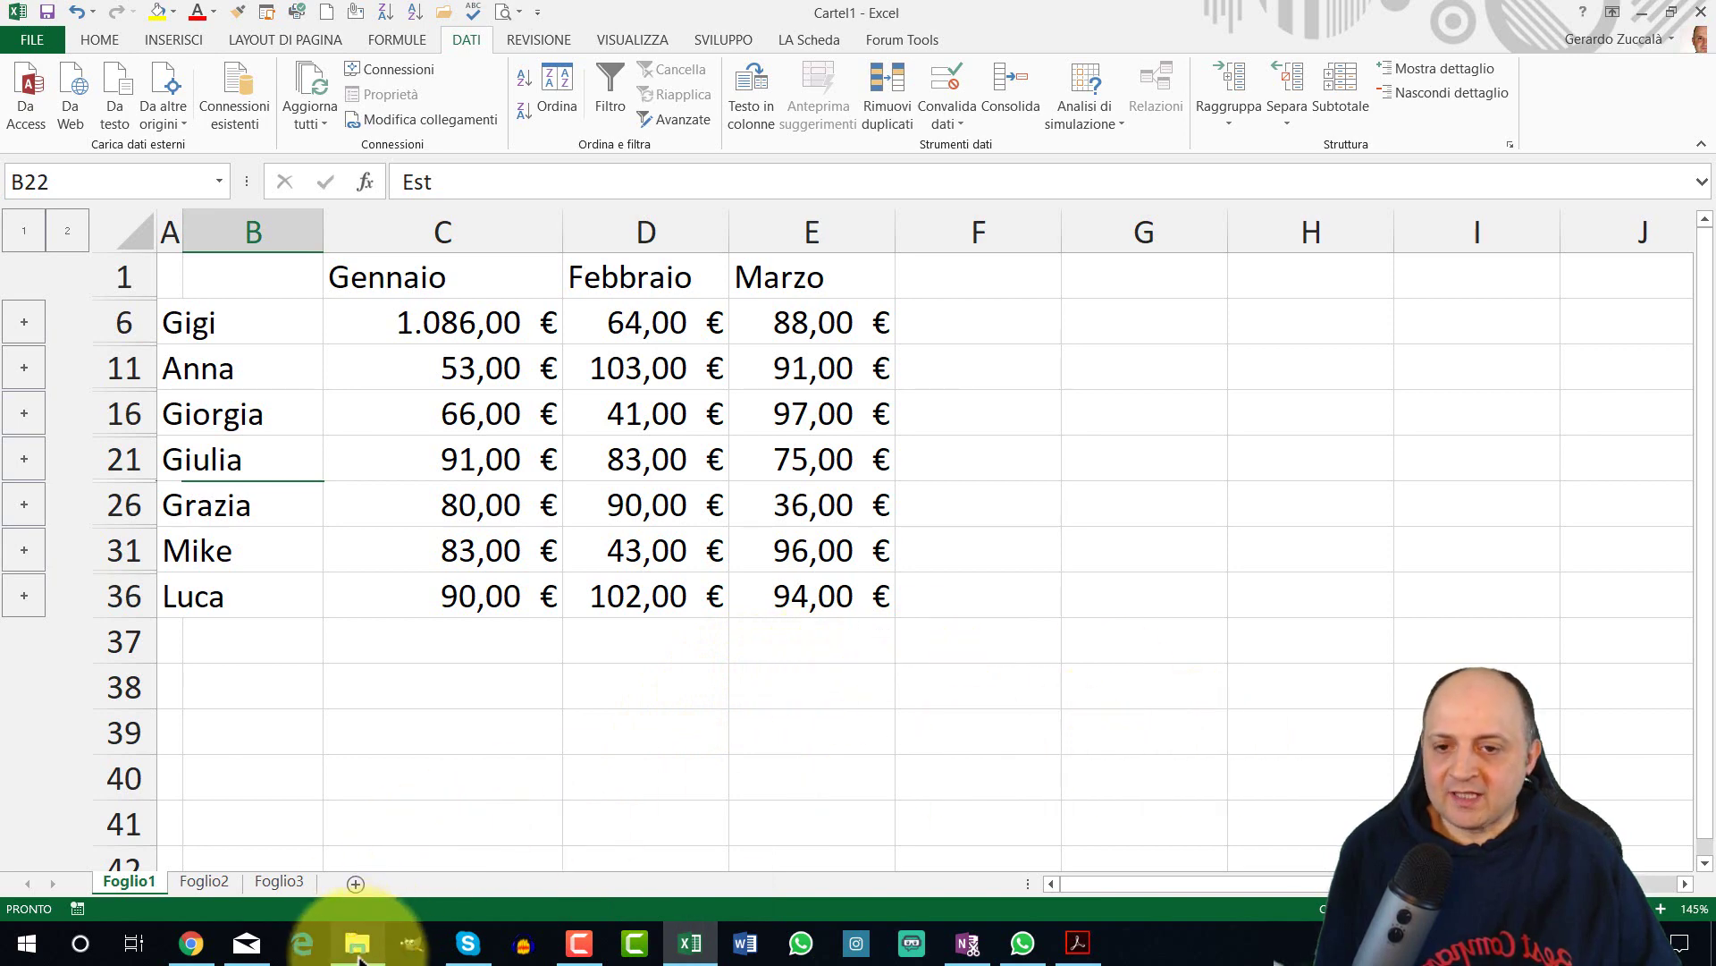
# - Move Est.xlsx from the Desktop into the Download folder, then return to Cartel1
pyautogui.click(358, 946)
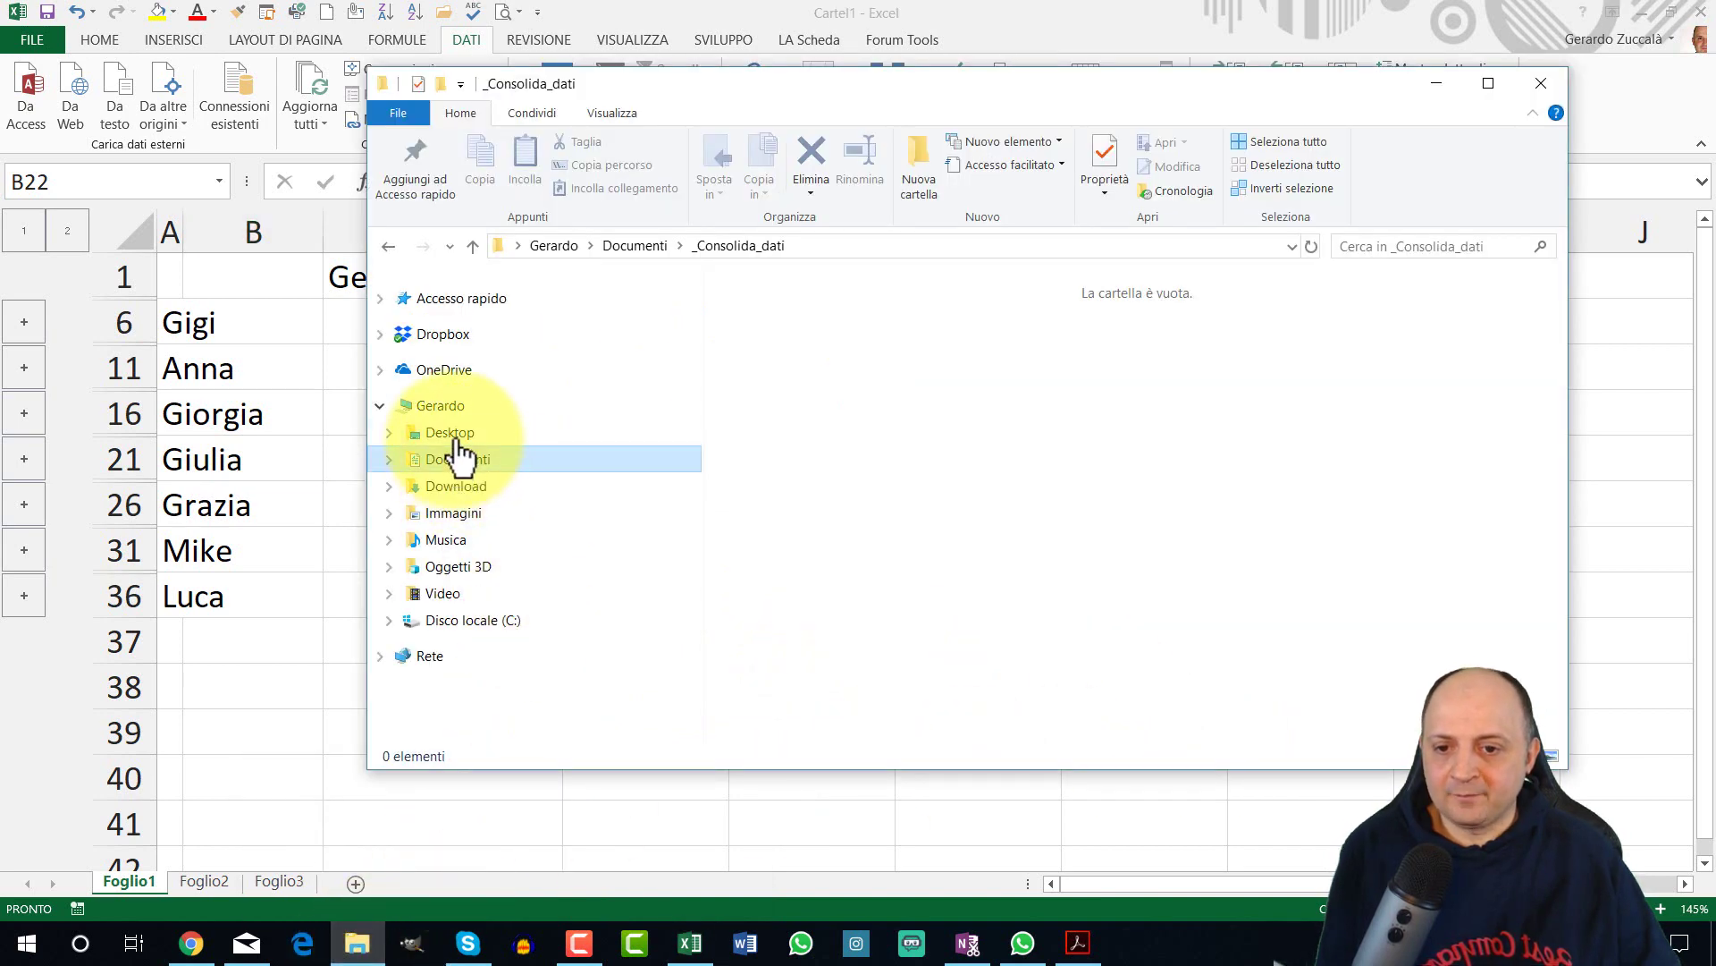
pyautogui.click(451, 433)
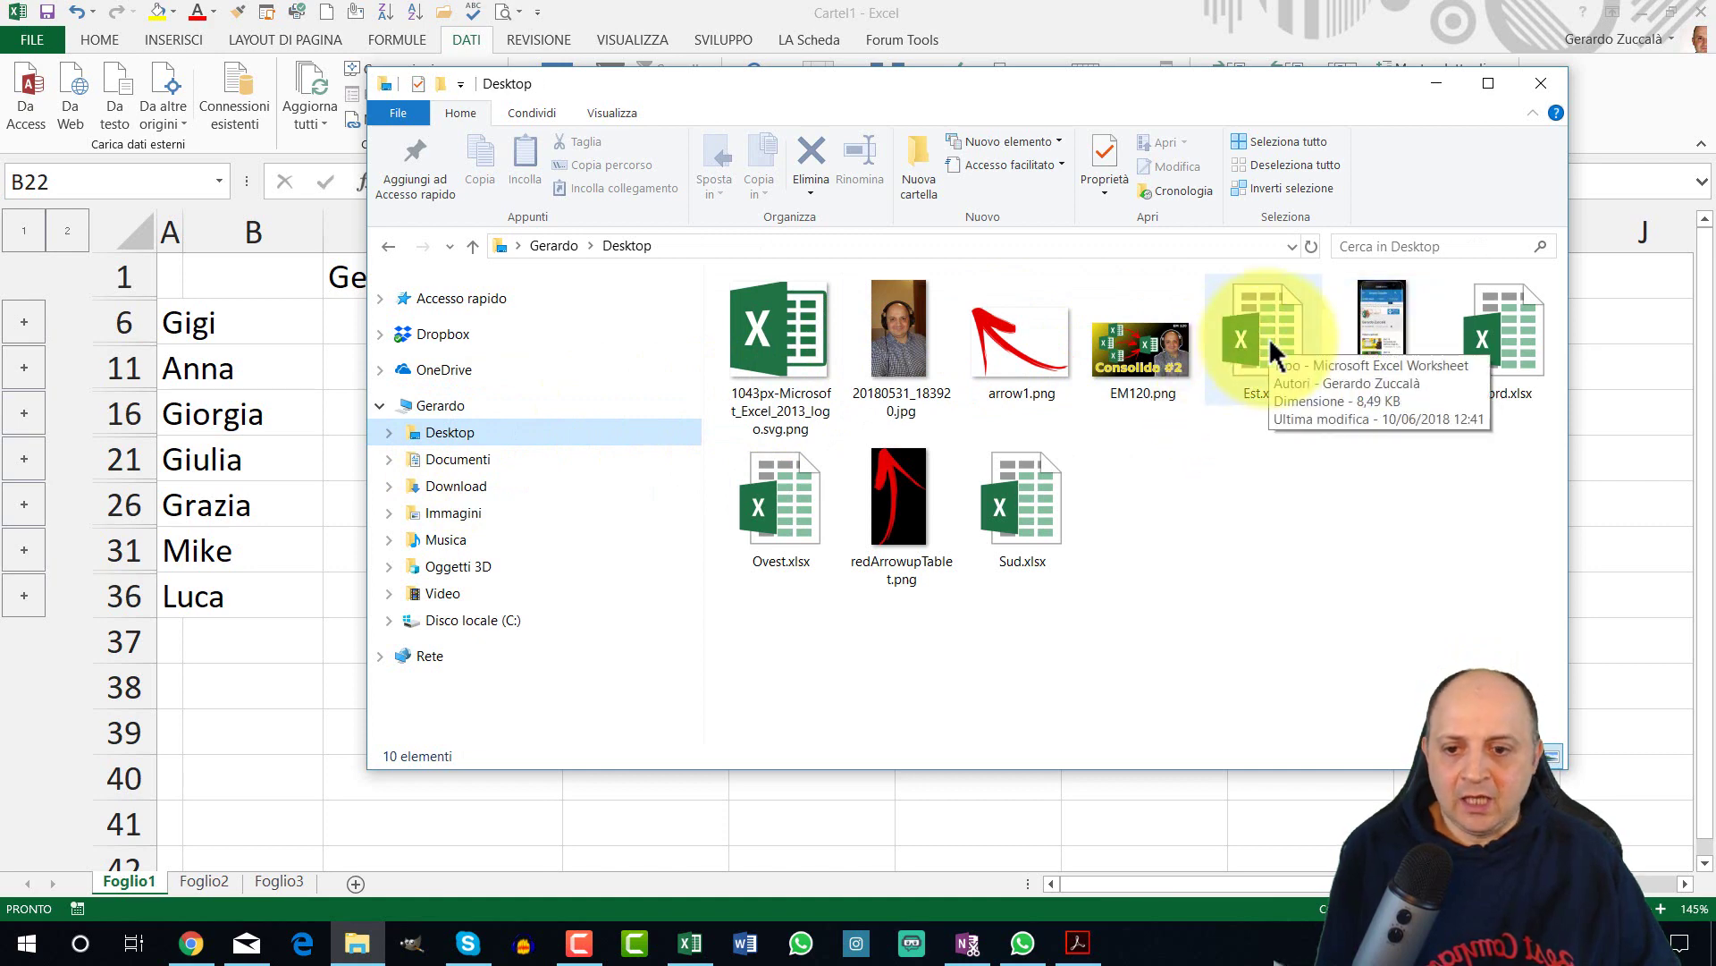
pyautogui.moveTo(1276, 345)
pyautogui.mouseDown()
pyautogui.moveTo(534, 481)
pyautogui.moveTo(507, 461)
pyautogui.mouseUp()
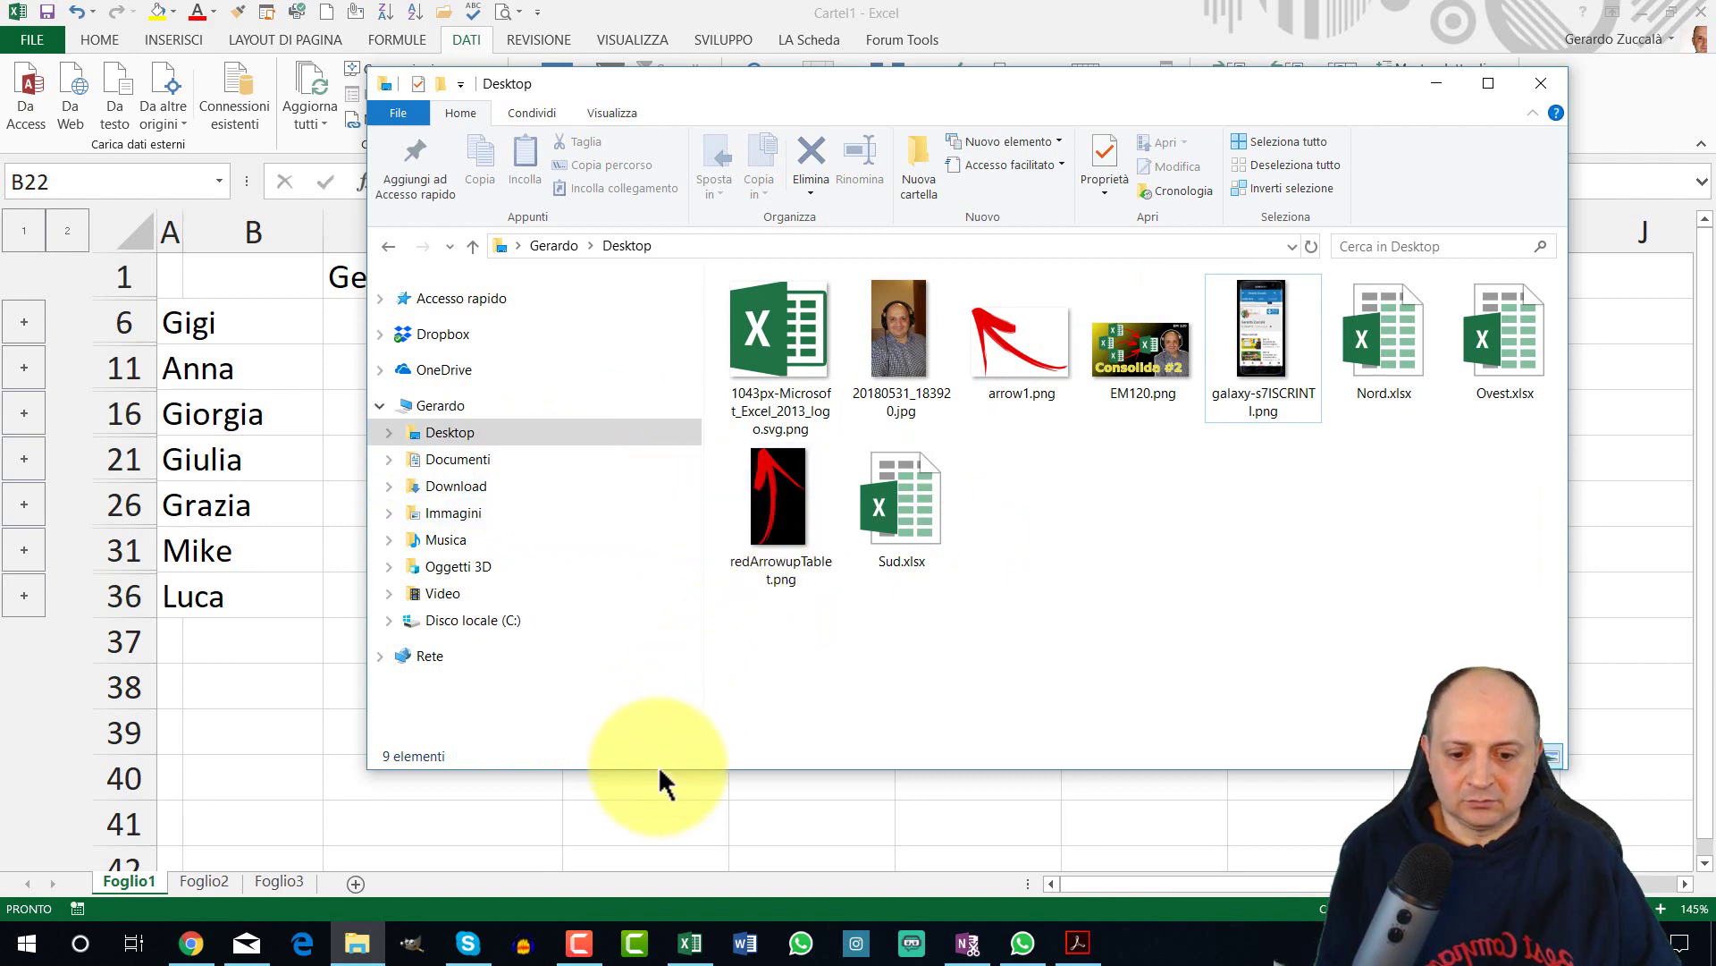
pyautogui.click(688, 943)
pyautogui.click(603, 477)
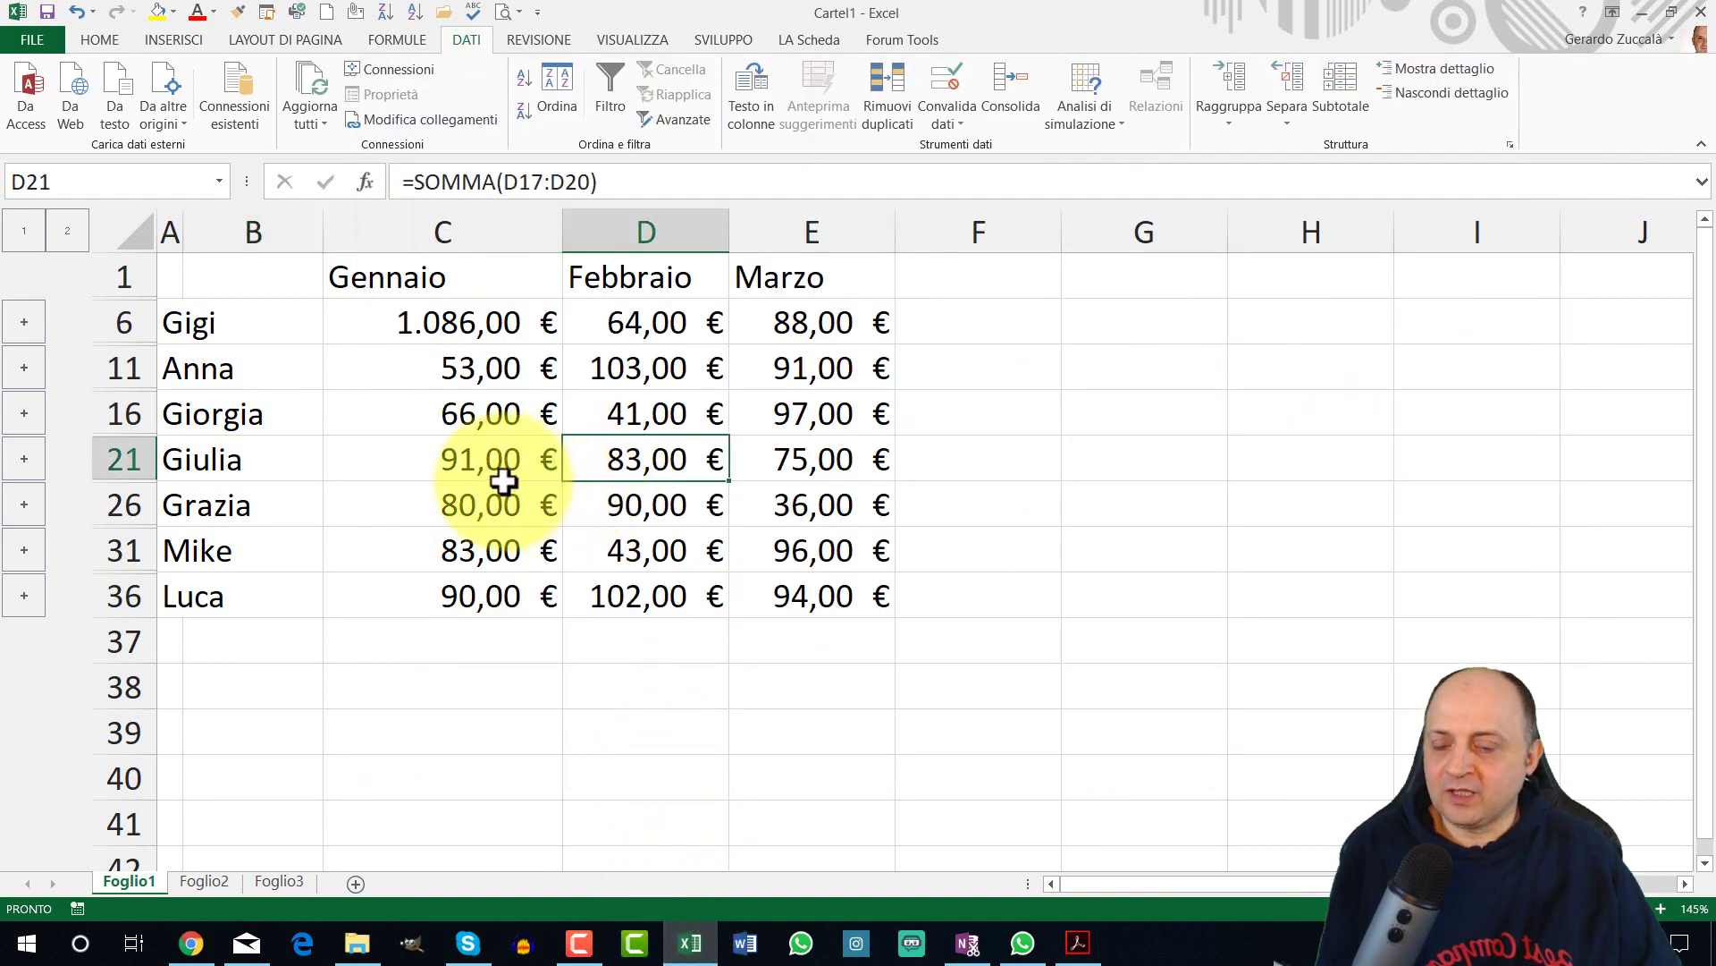
# - Change Gigi's Gennaio value in Est.xlsx to 0, then check C2 back in Cartel1
pyautogui.click(459, 324)
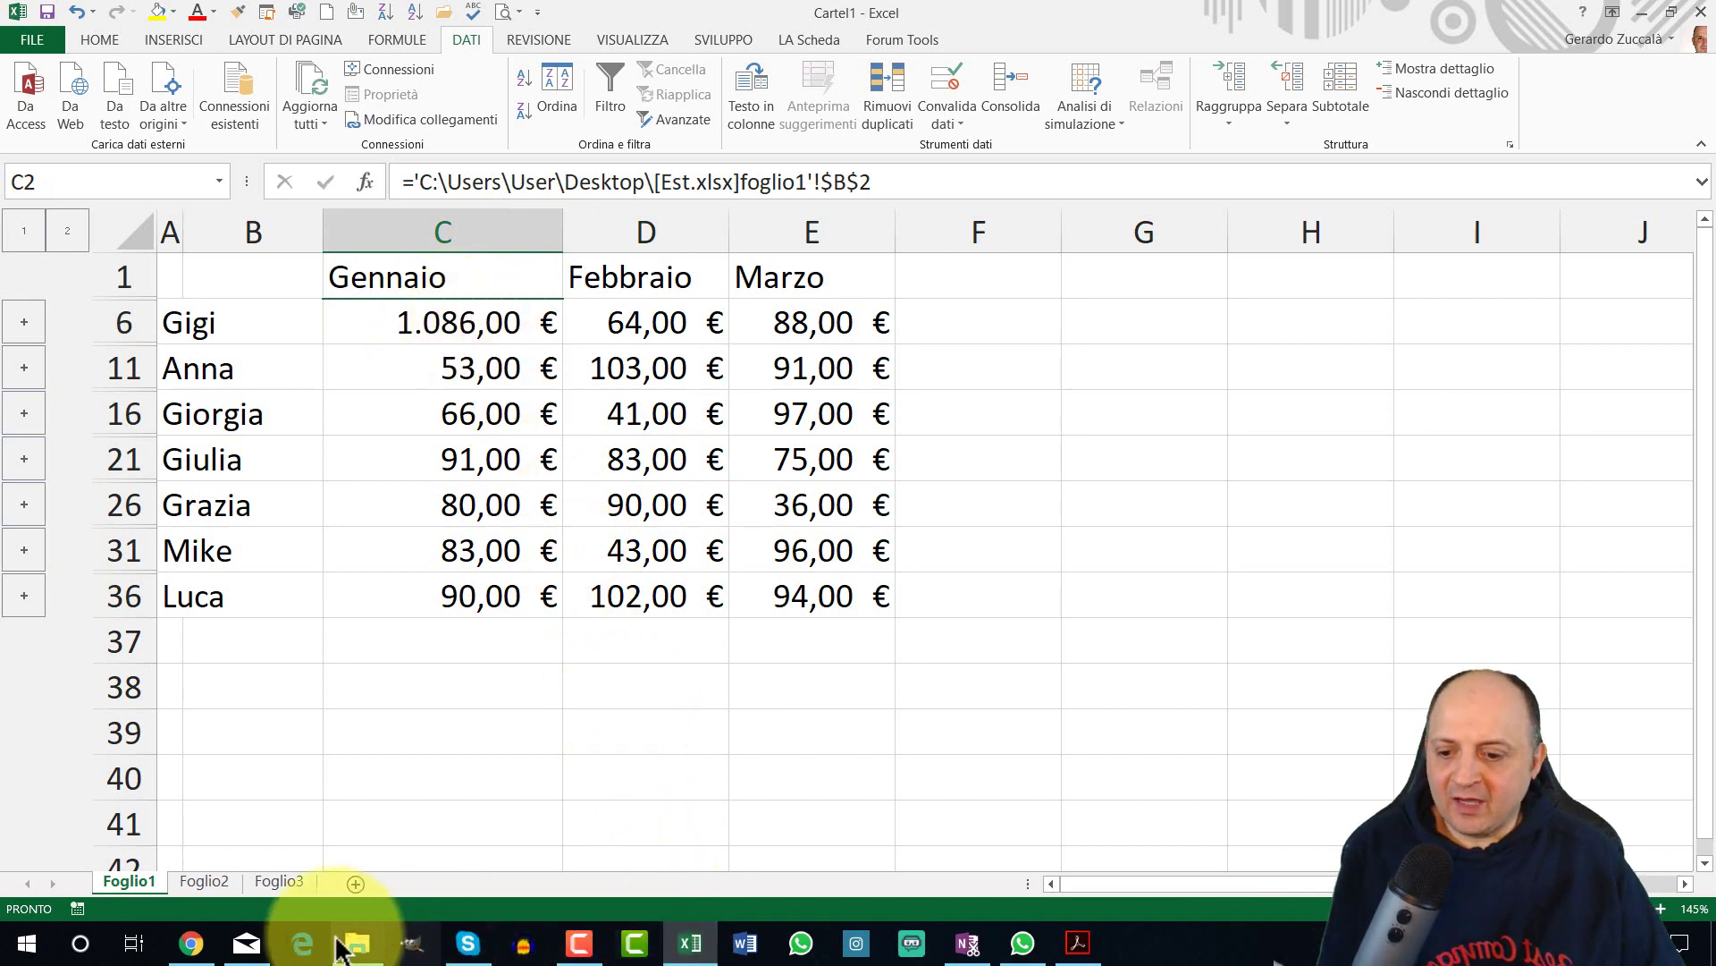
pyautogui.click(356, 943)
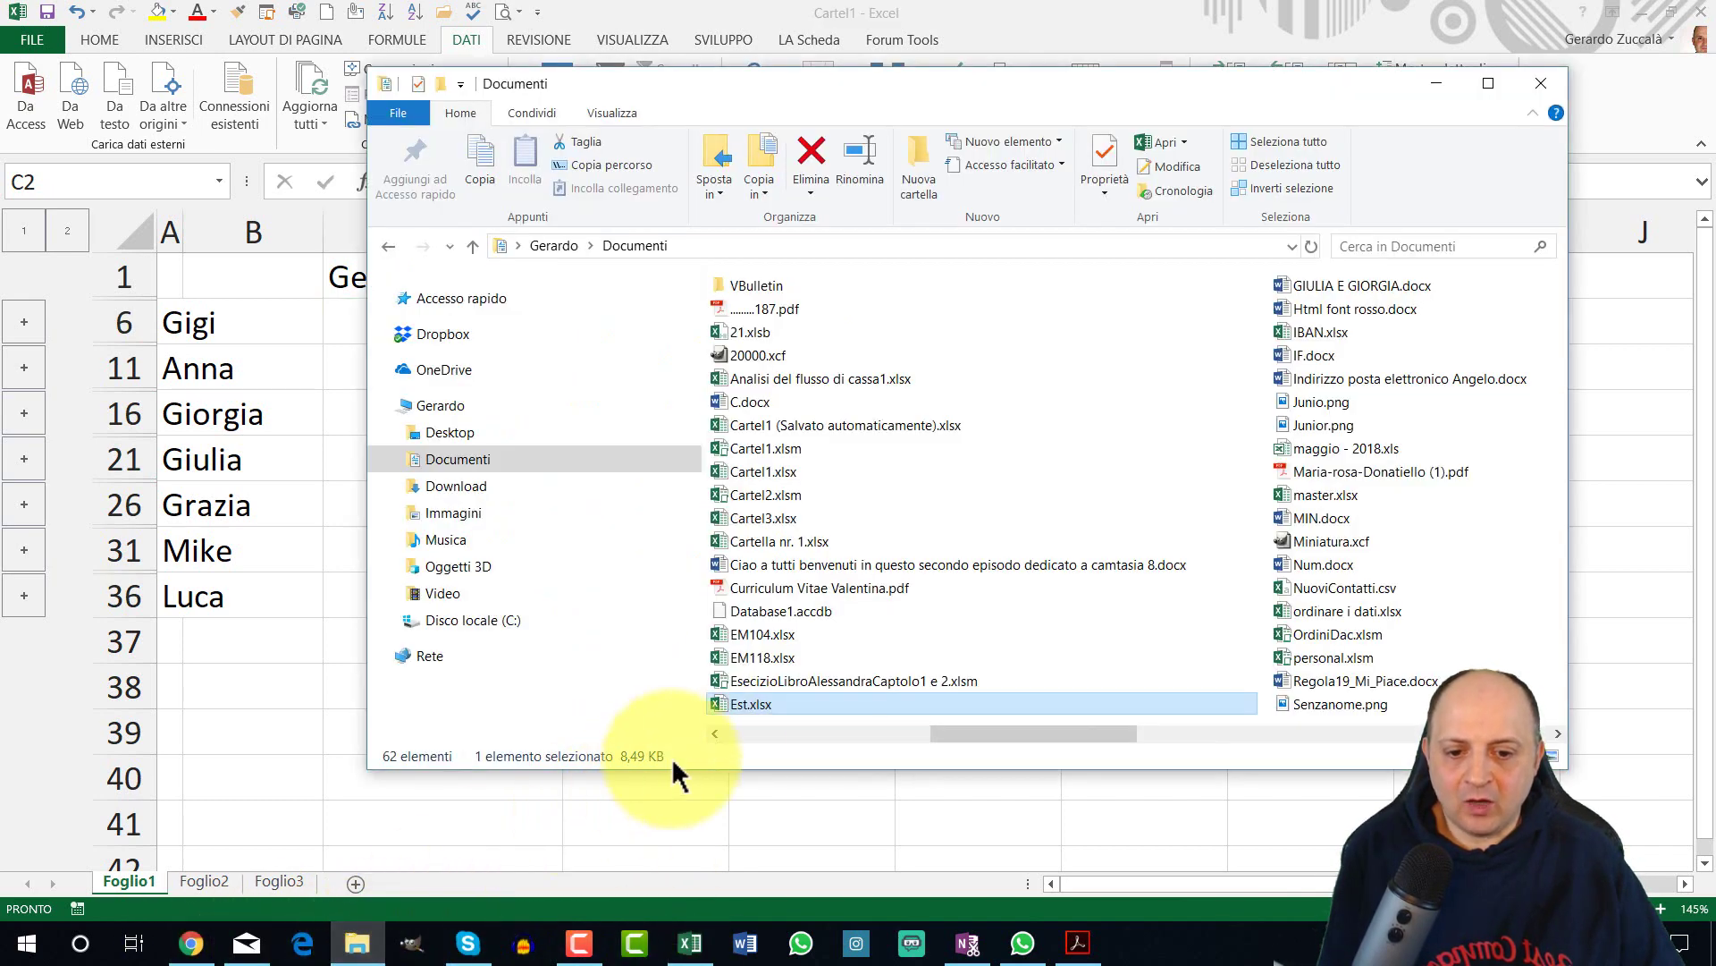
pyautogui.hotkey('alt', 'F4')
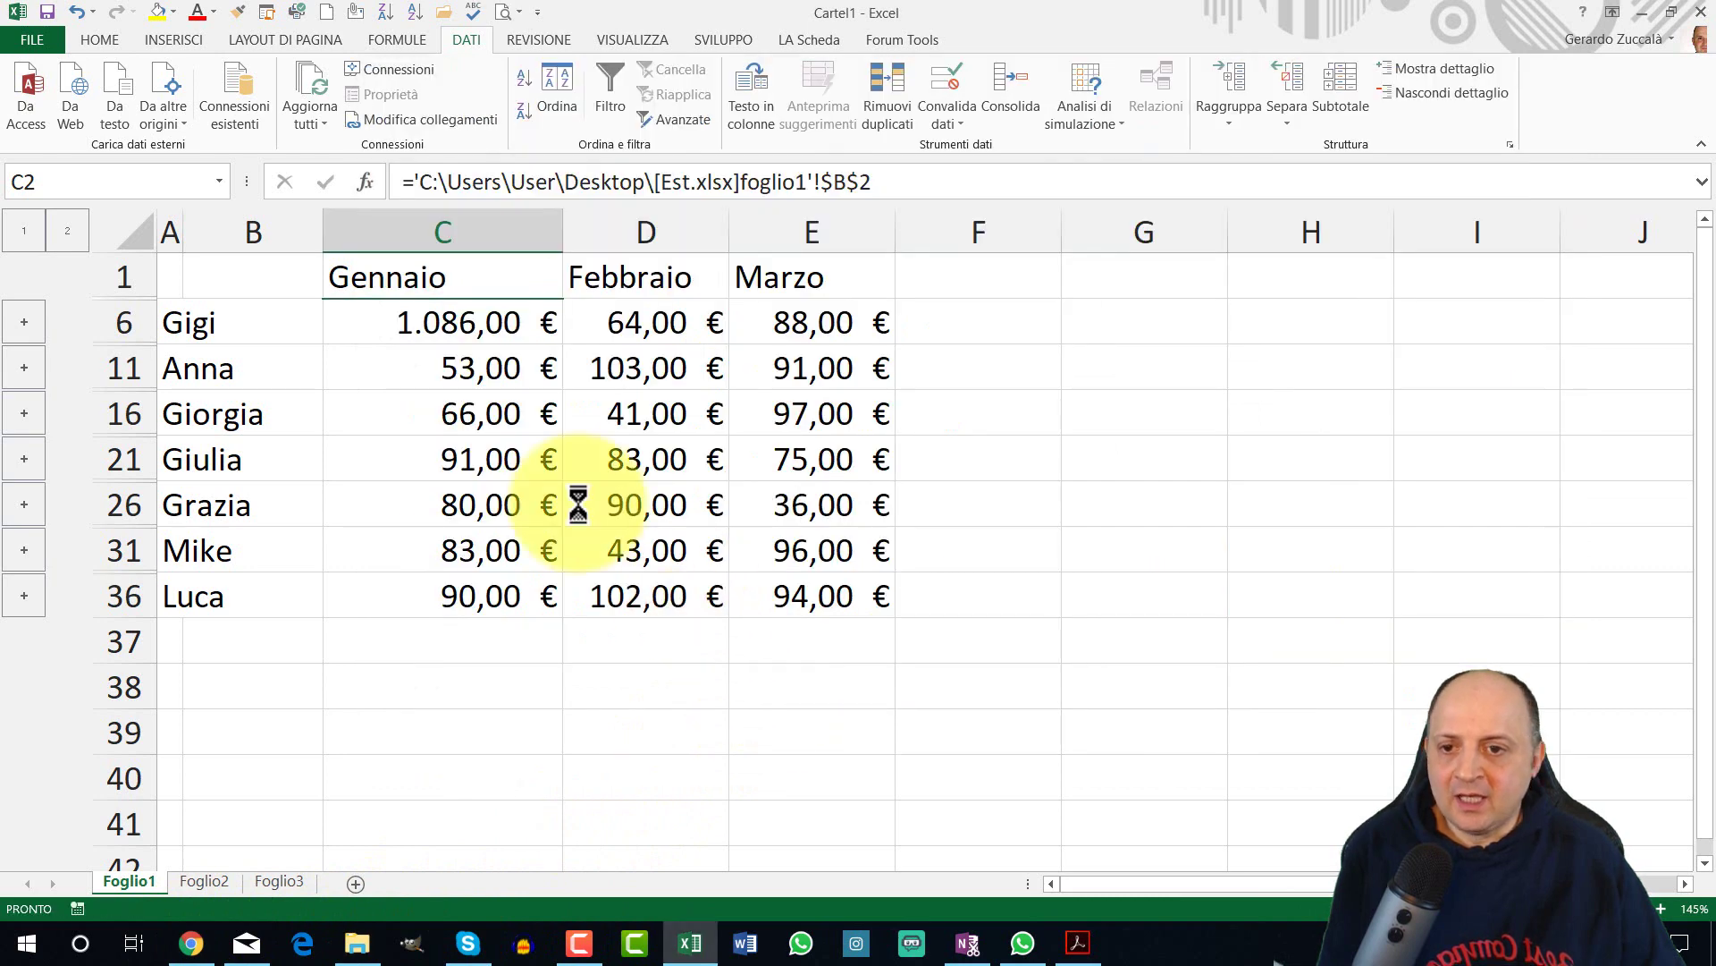
pyautogui.click(362, 334)
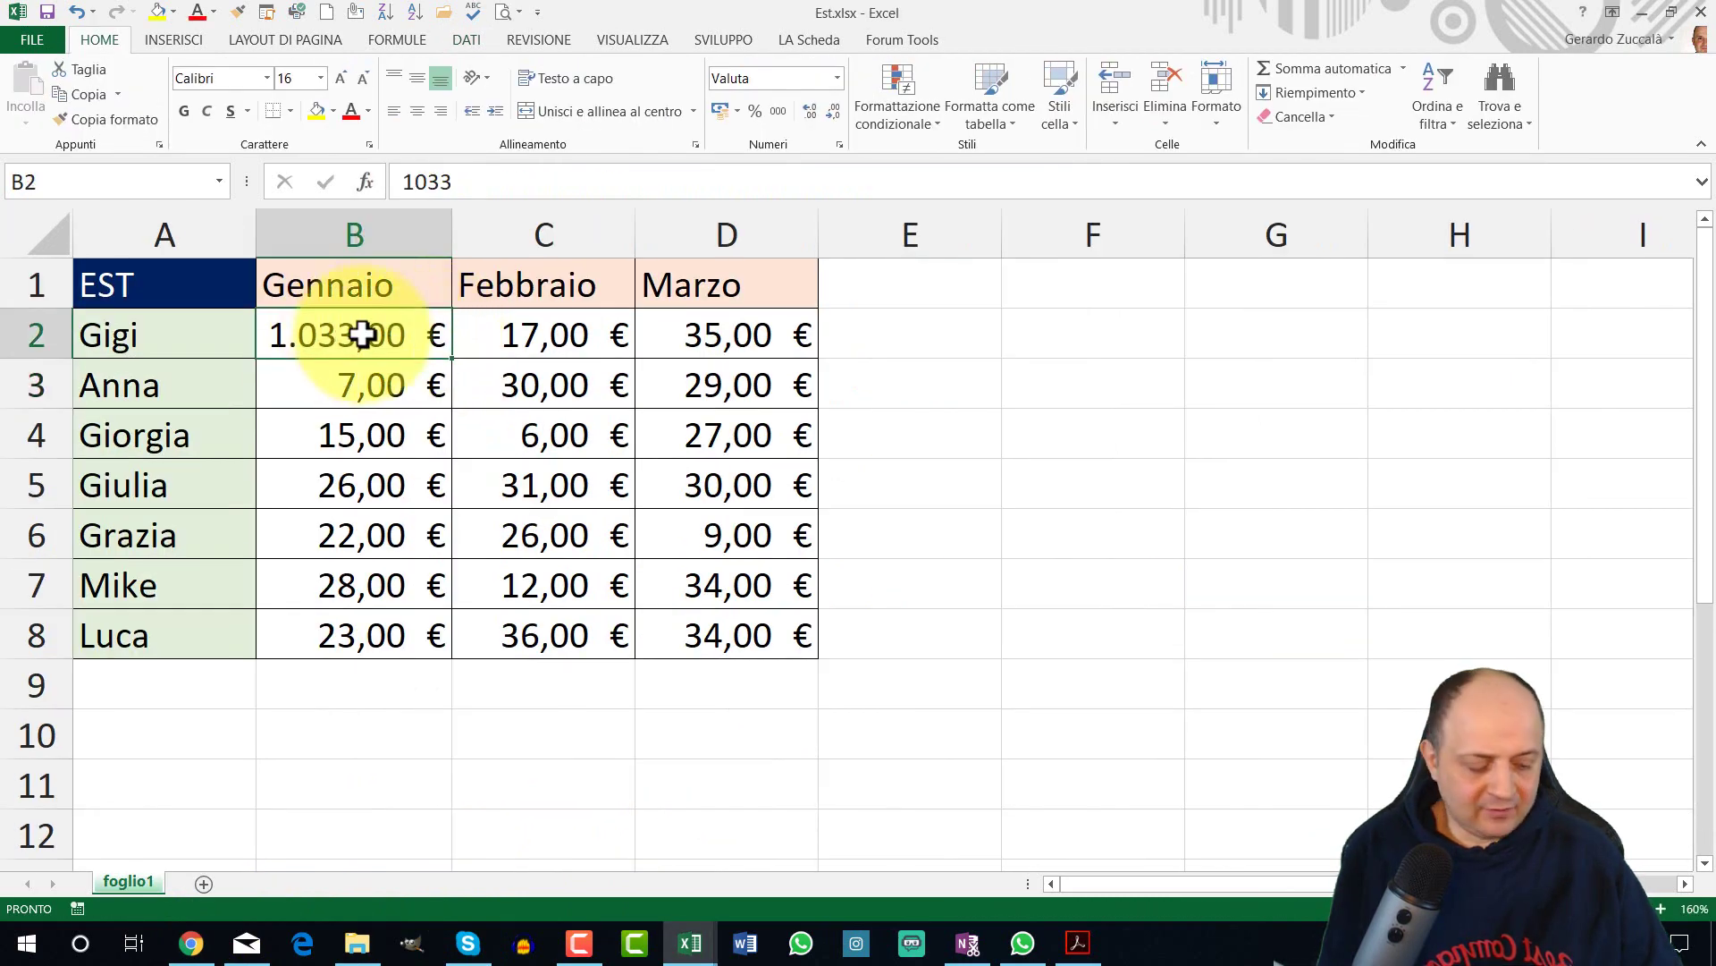
pyautogui.write('0')
pyautogui.press('Return')
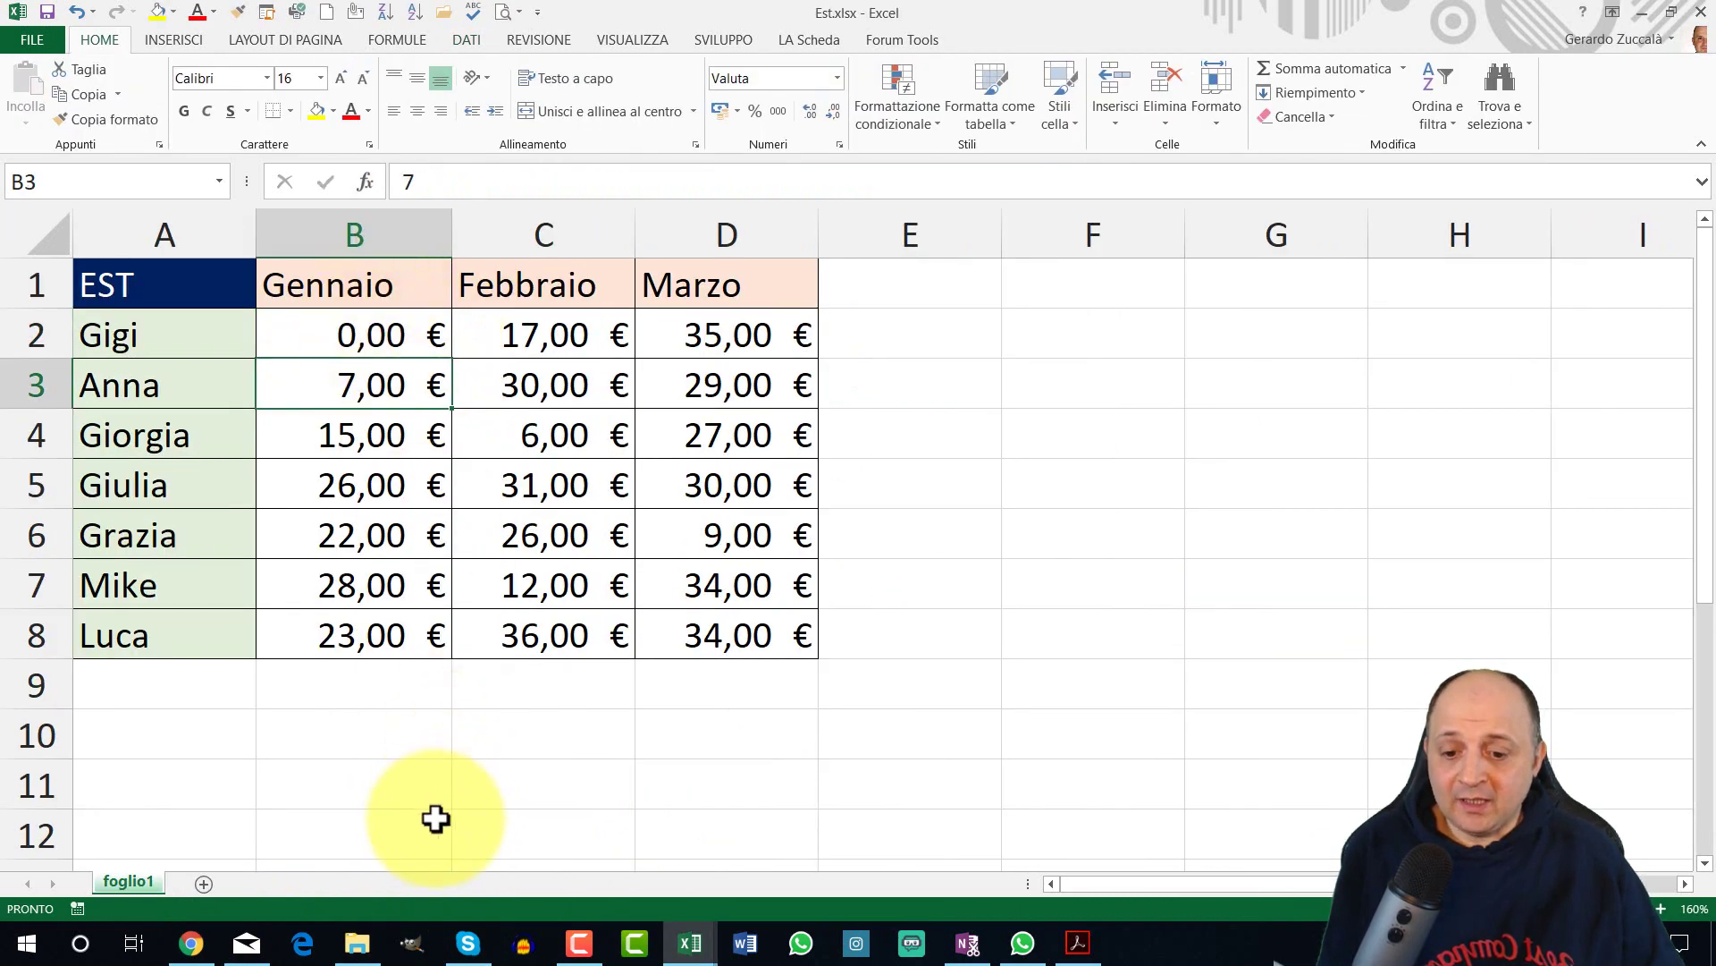
pyautogui.moveTo(689, 943)
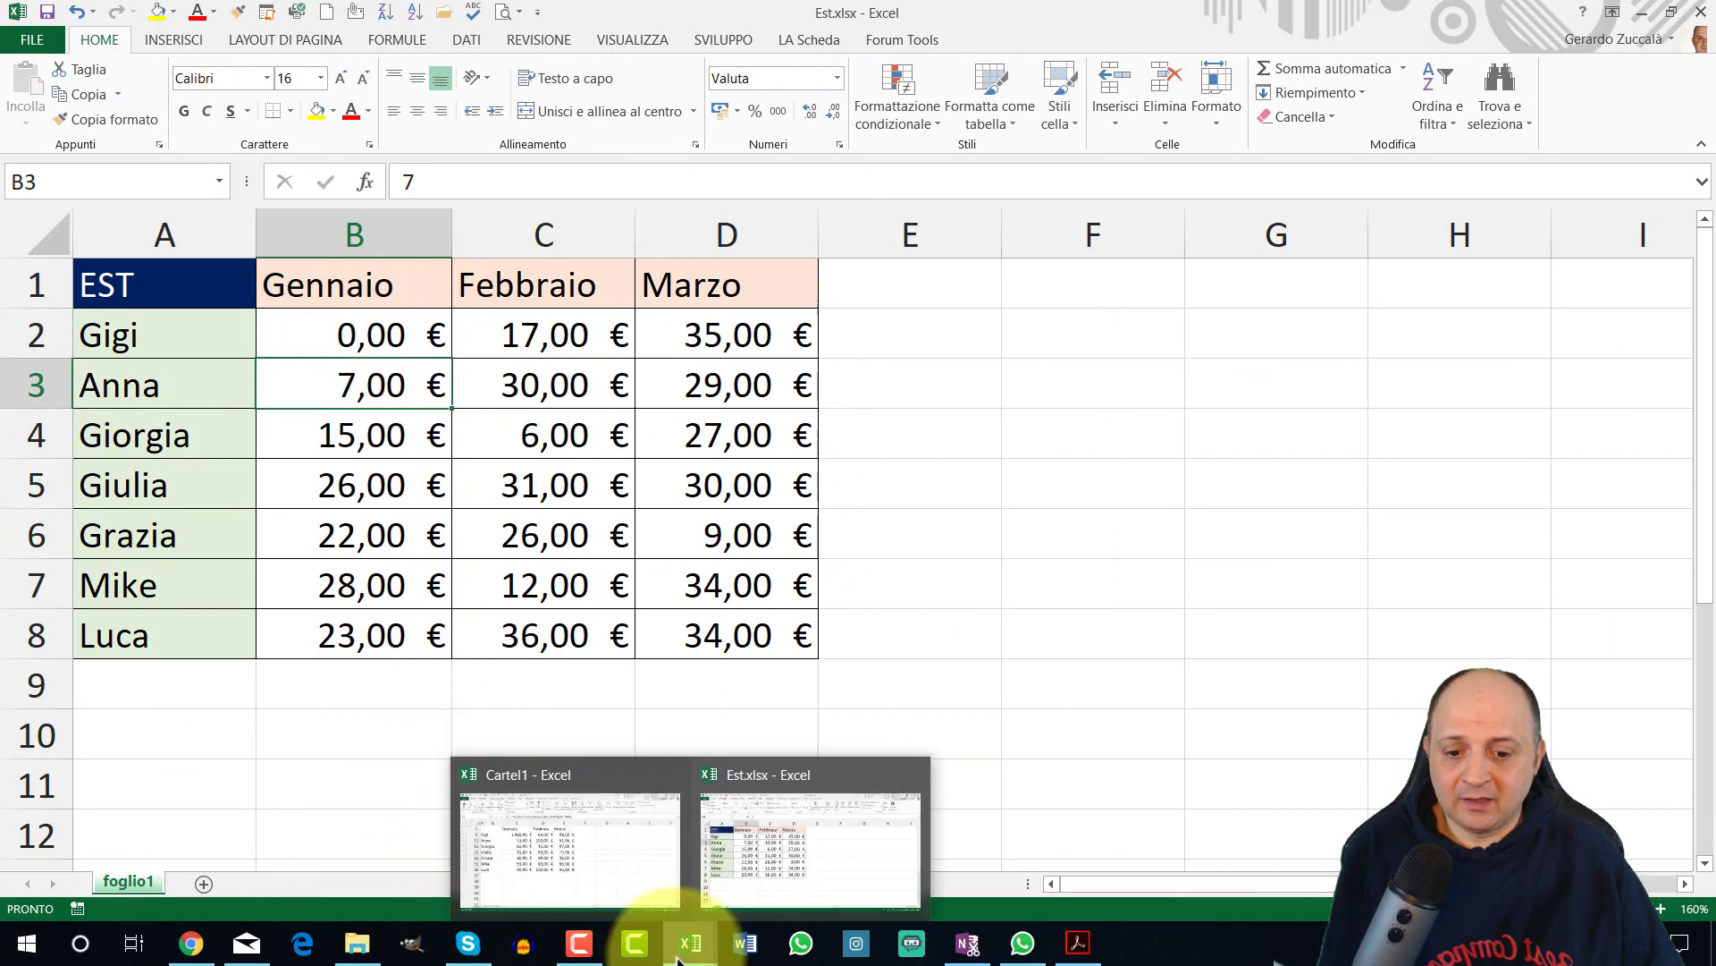
pyautogui.click(631, 907)
pyautogui.click(460, 324)
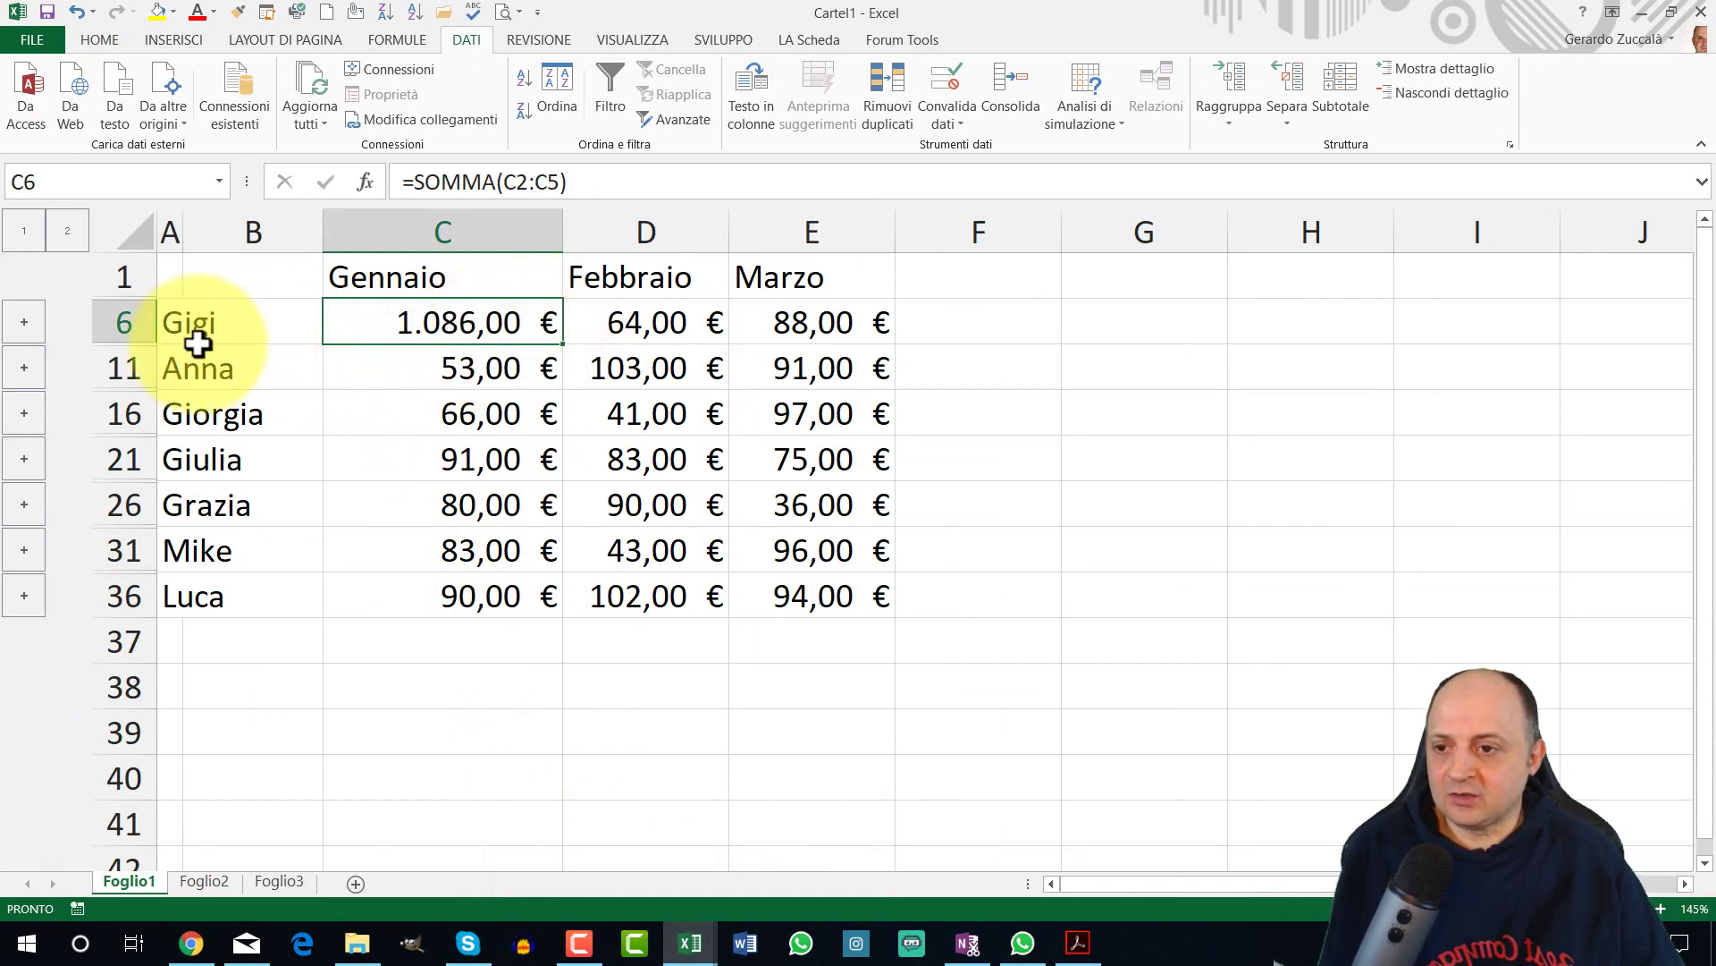
# - Expand Gigi's rows and verify C2 links to Est.xlsx at the Desktop path
pyautogui.click(25, 324)
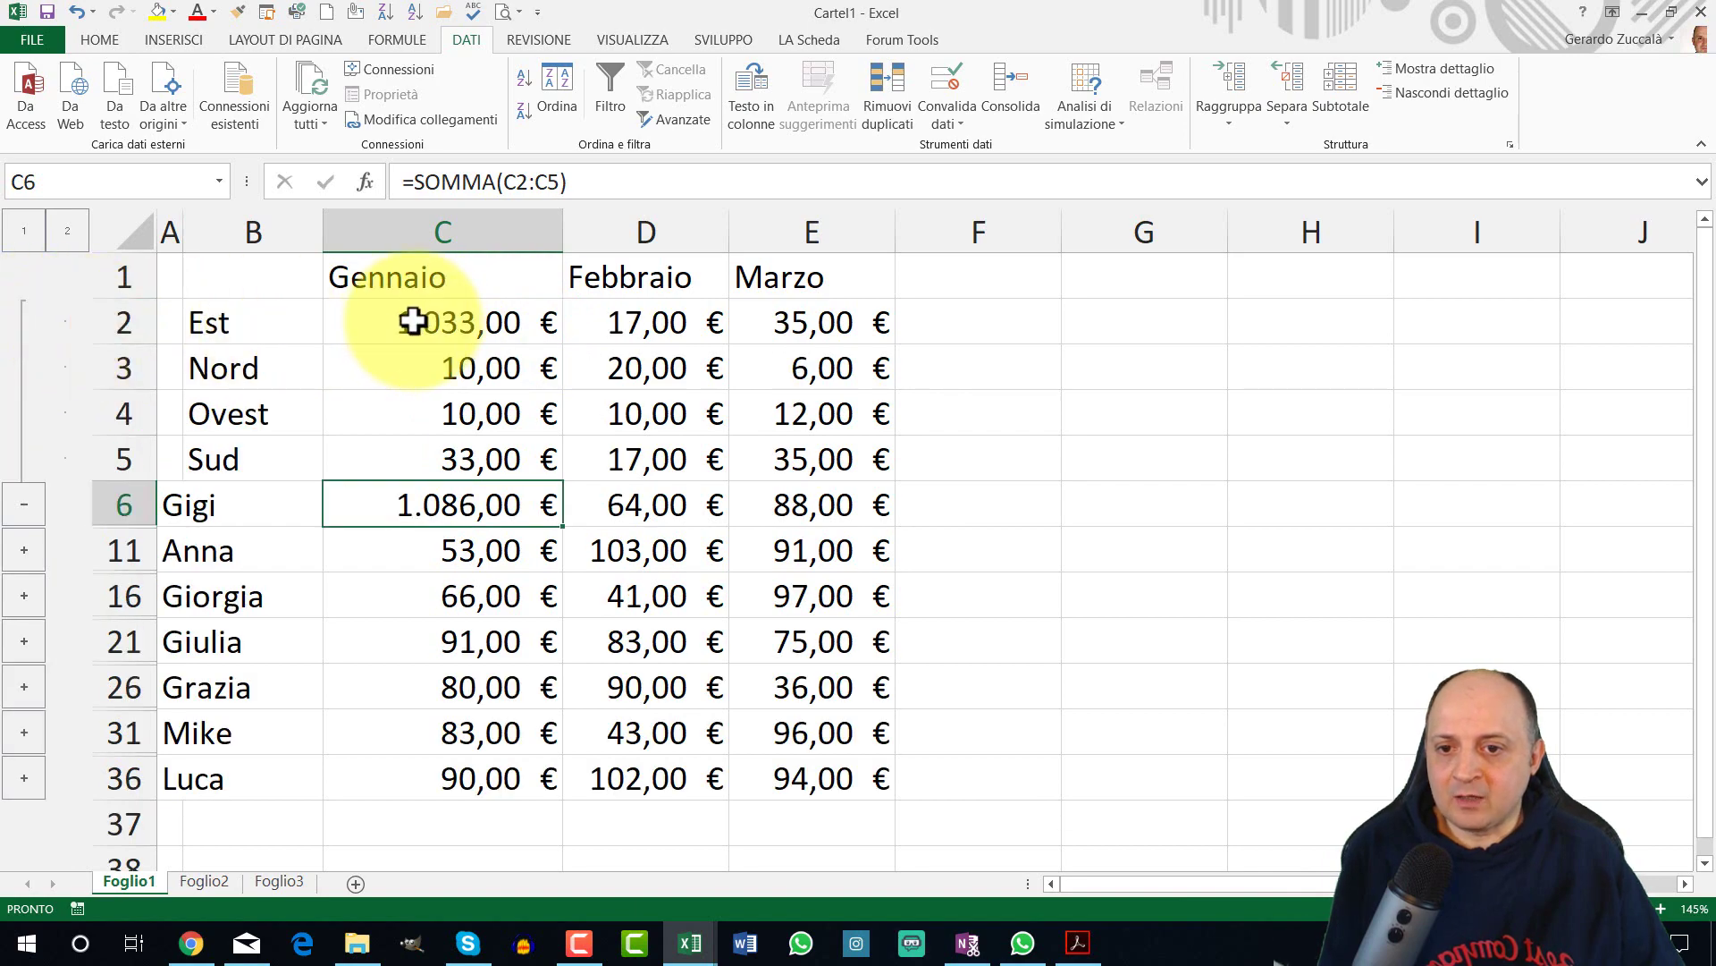
pyautogui.click(420, 322)
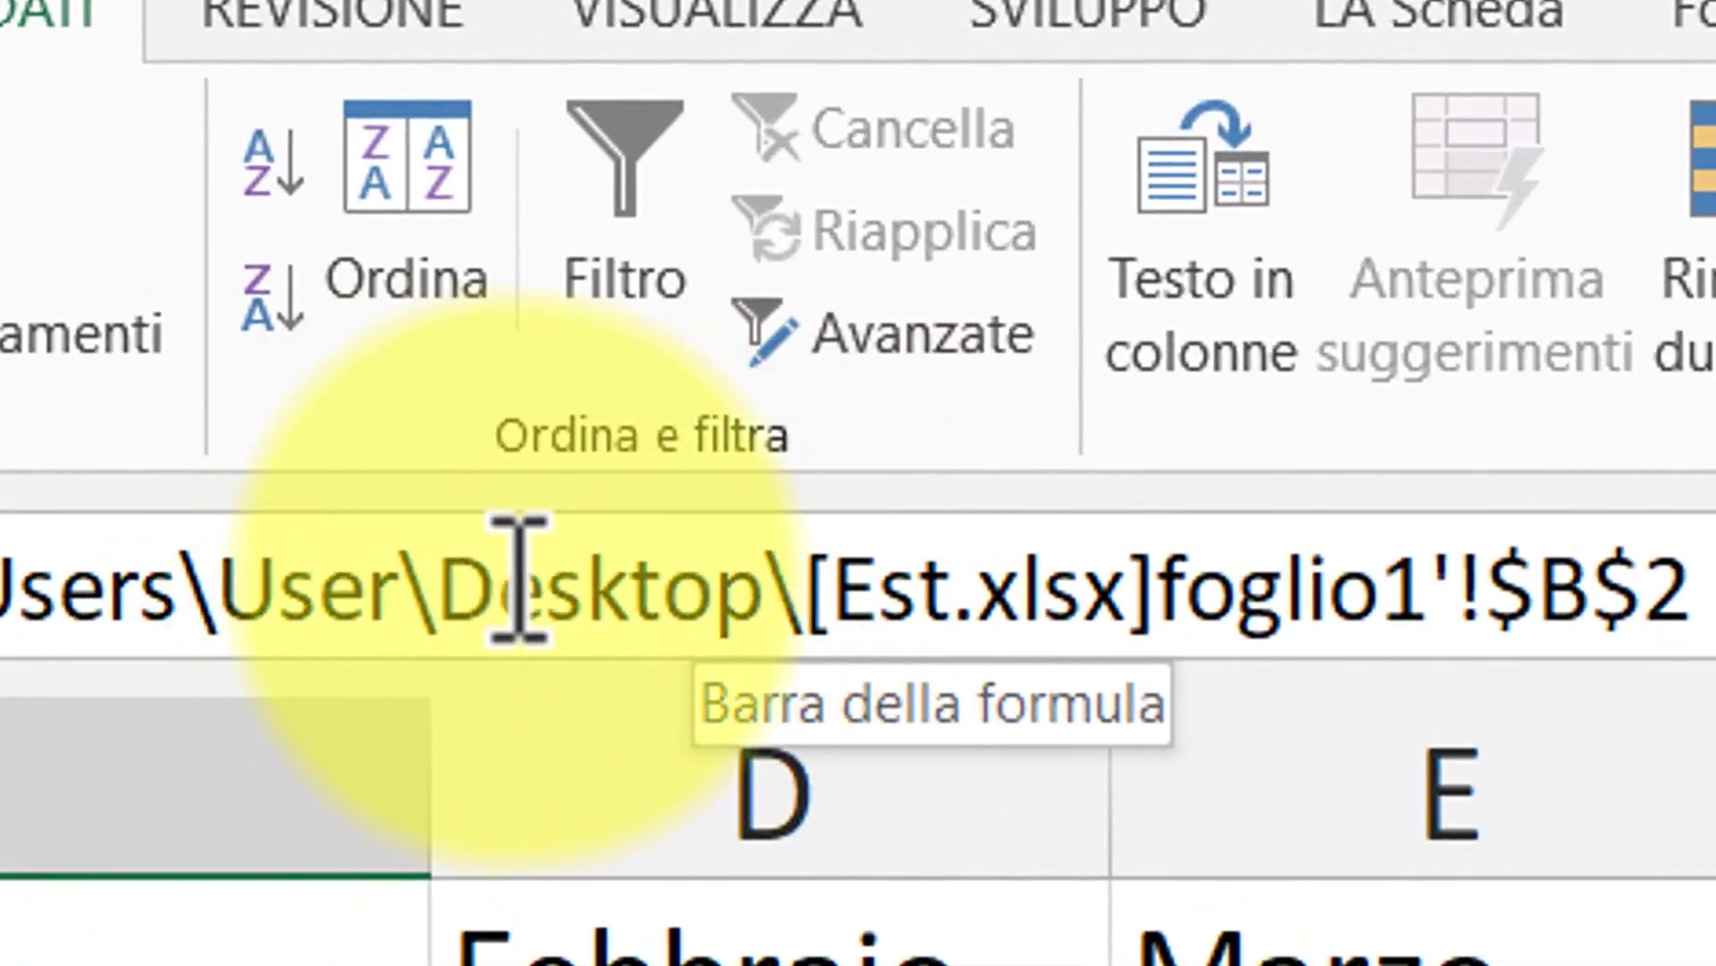
pyautogui.moveTo(438, 590); pyautogui.dragTo(767, 601)
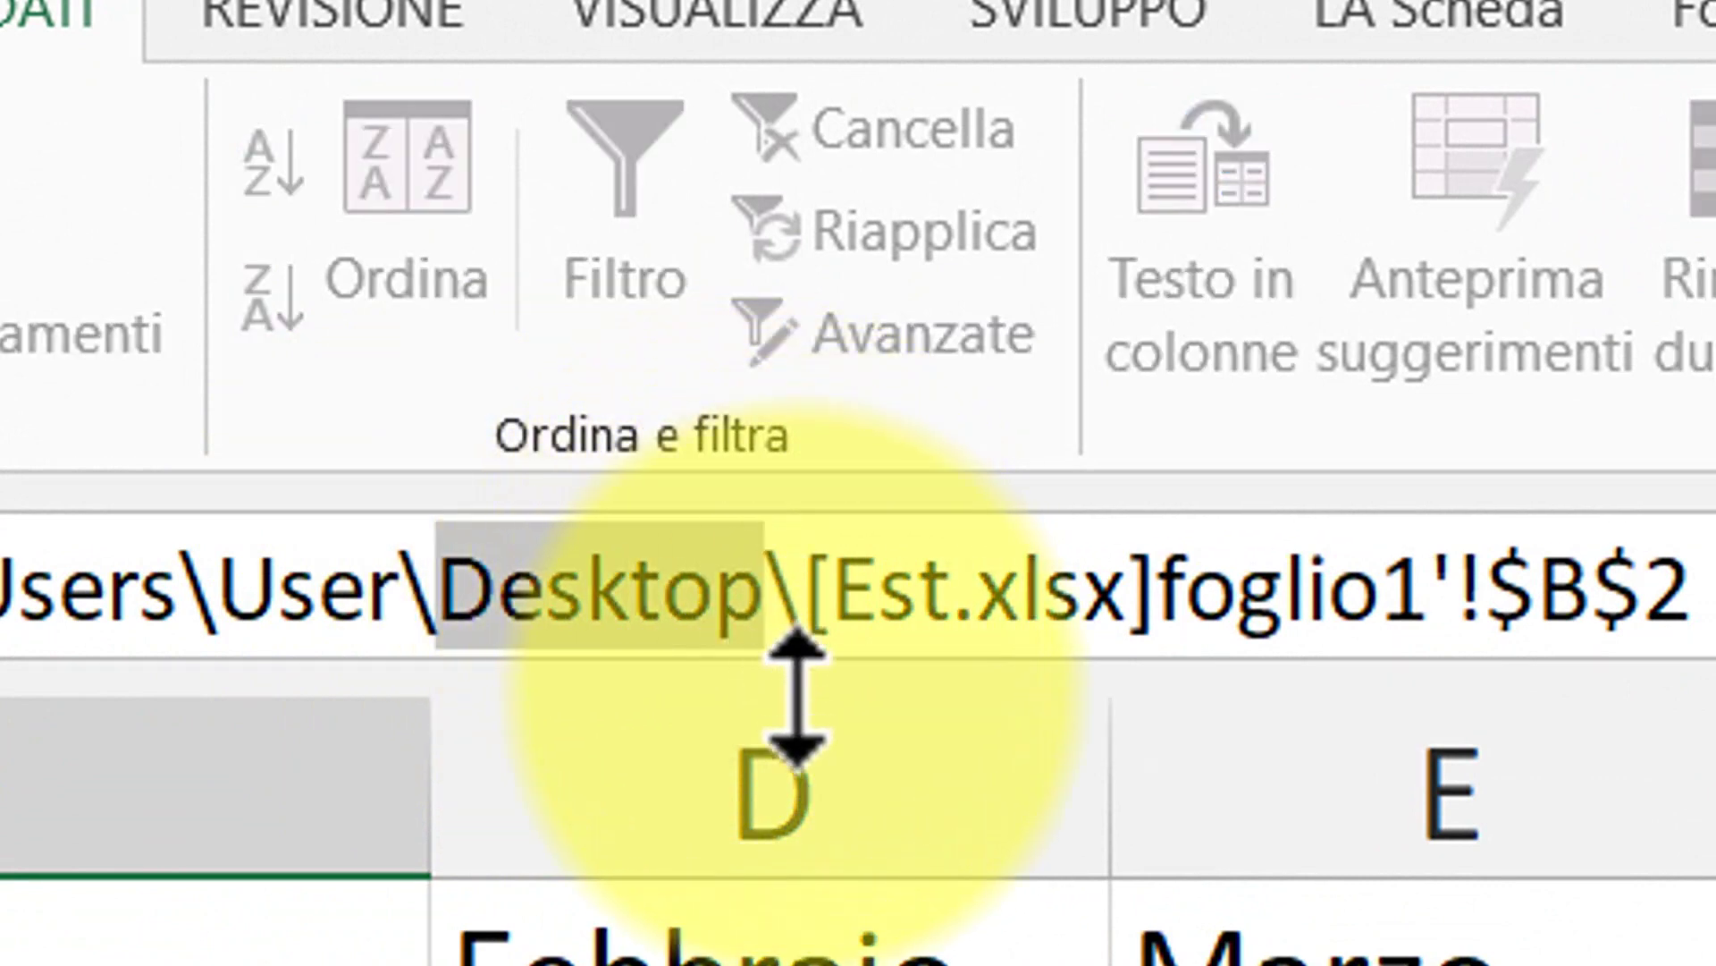
pyautogui.press('Escape')
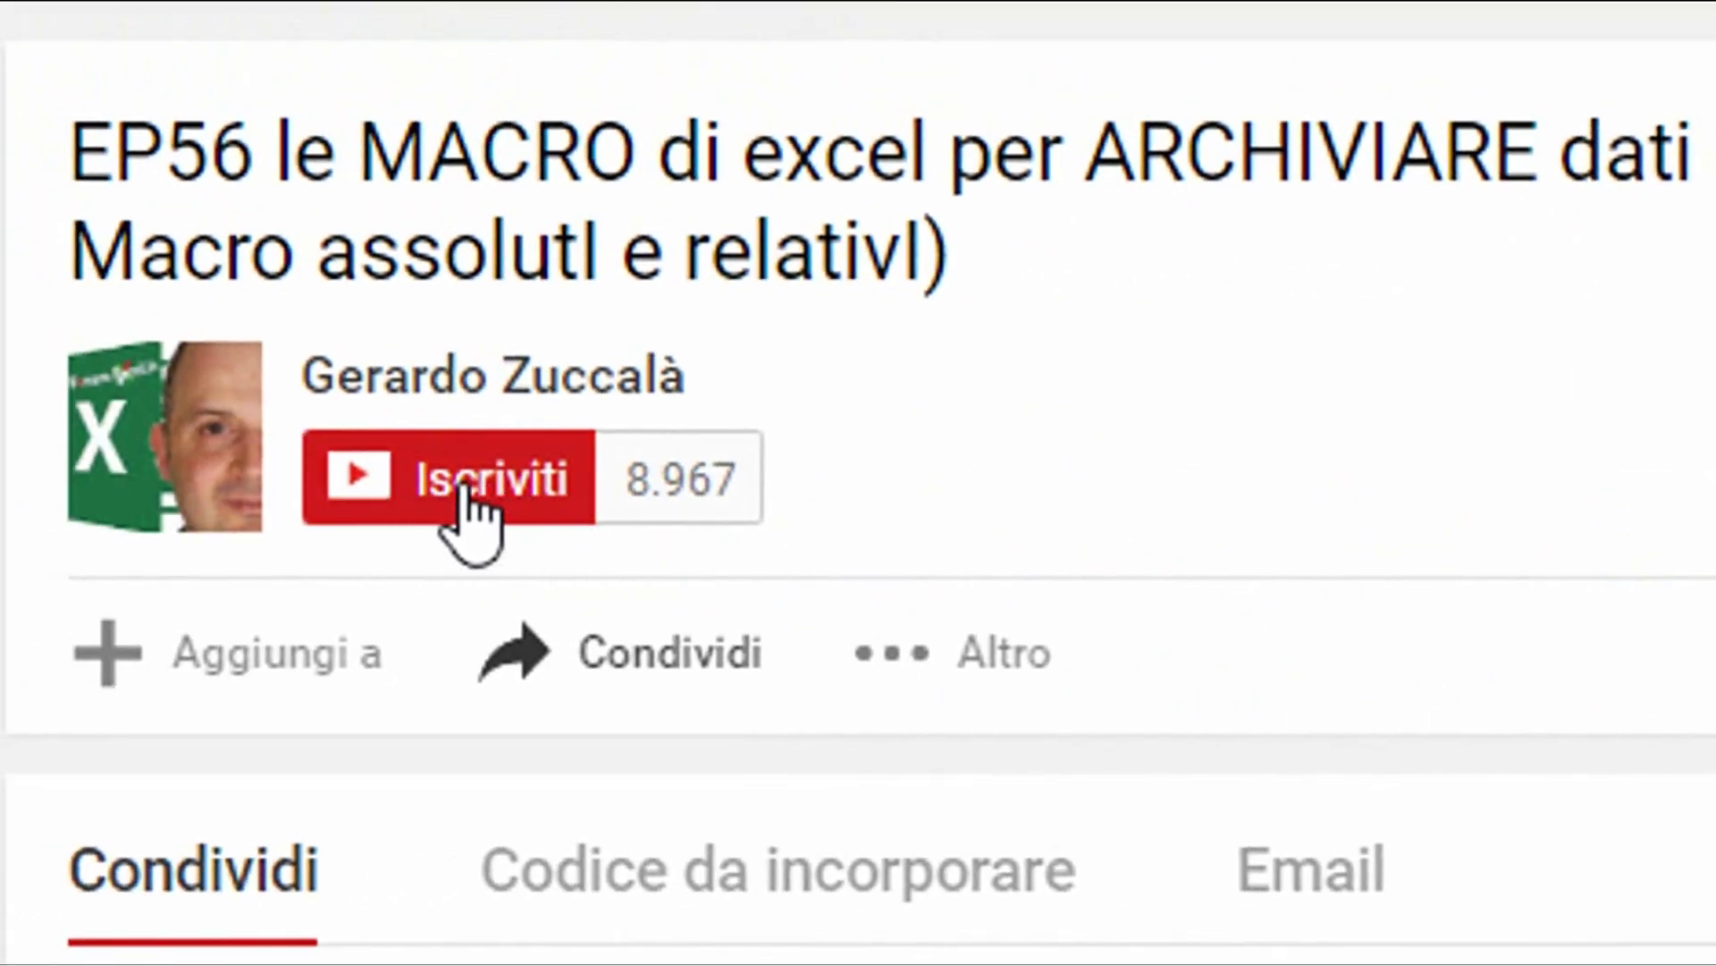
# - Subscribe to the EP56 video's channel with the red Iscriviti button
pyautogui.click(459, 510)
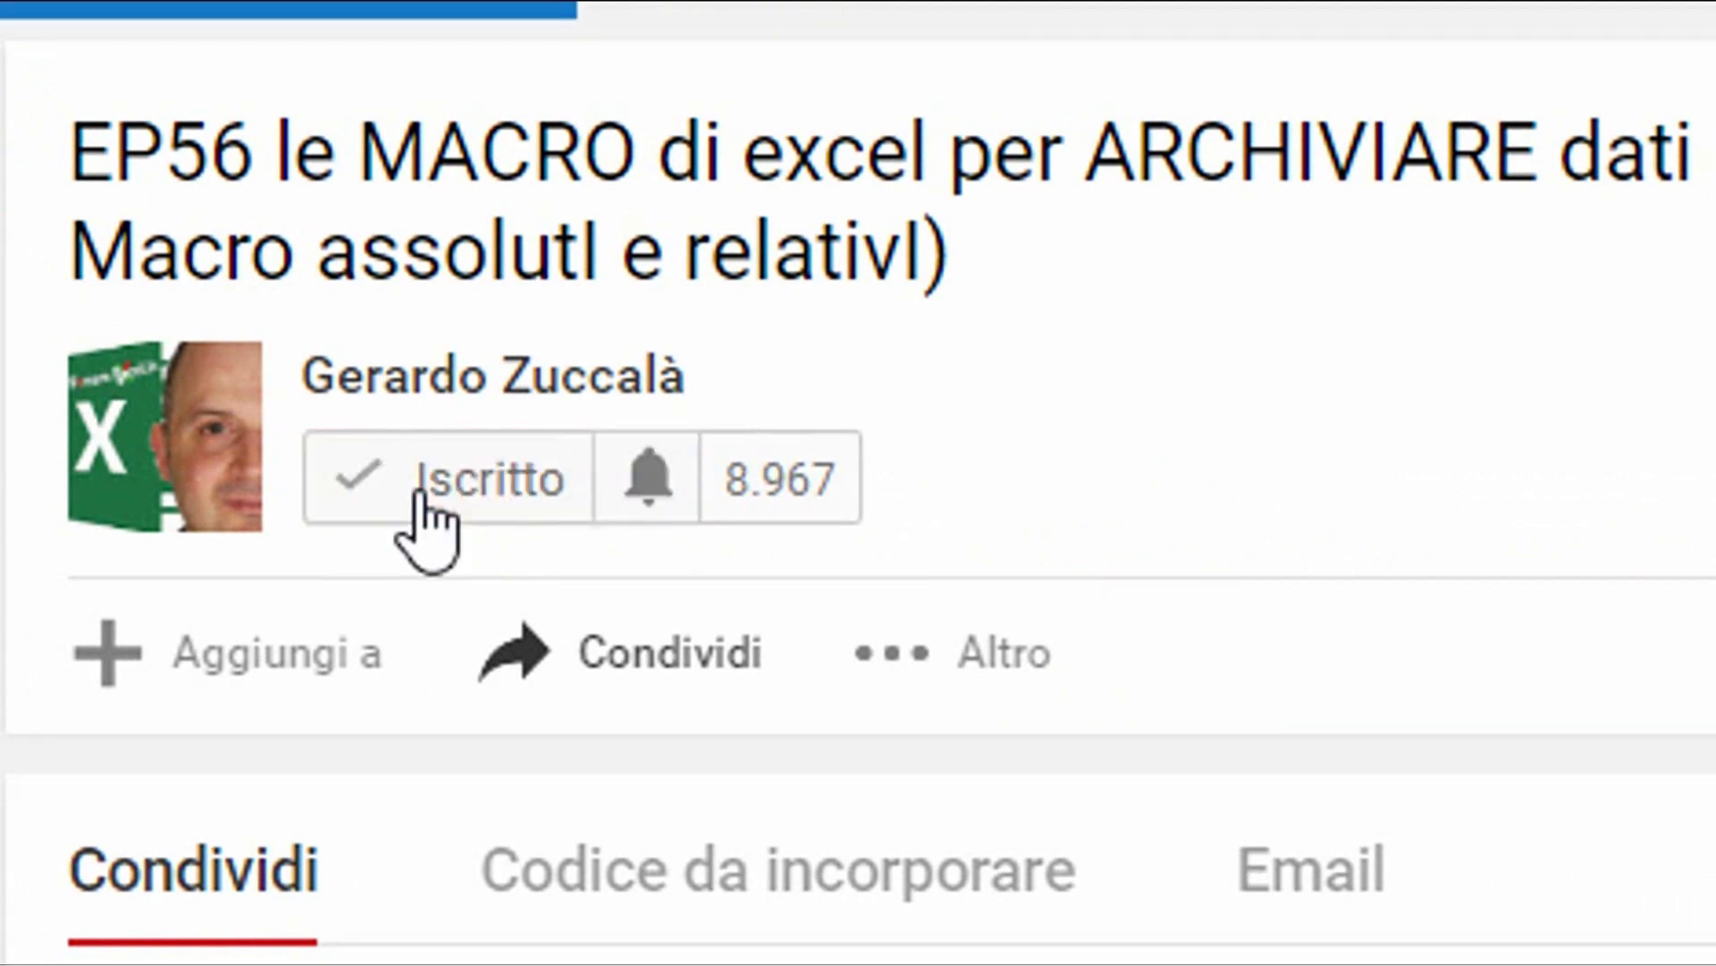